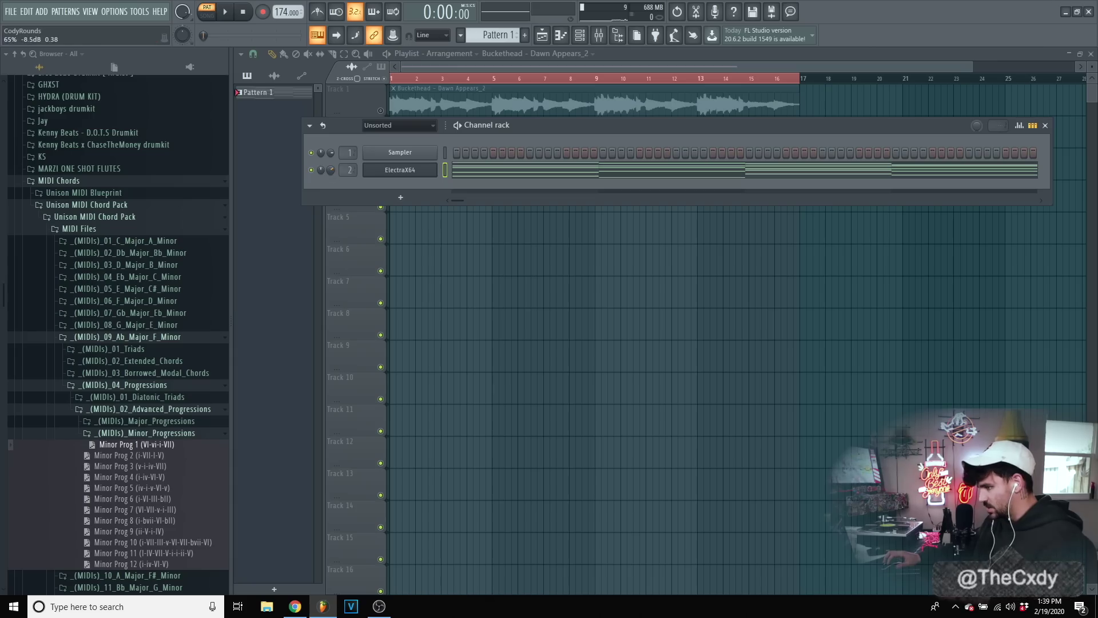
- Open the mixer at ElectraX64's Insert 2 and lower that track's volume while the pattern plays
double_click(347, 170)
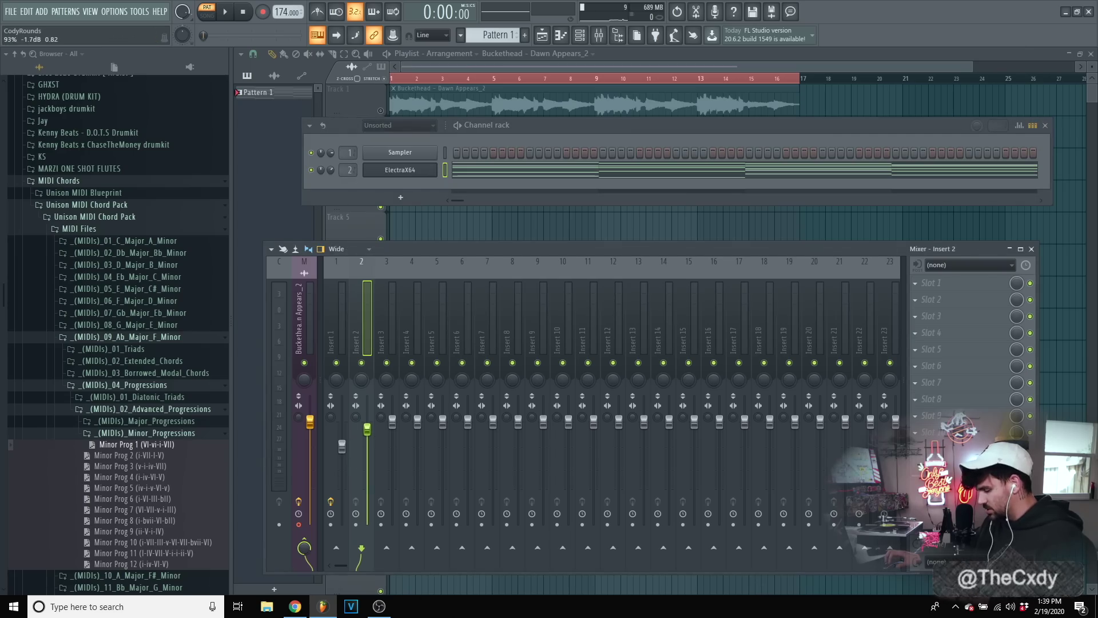
key(space)
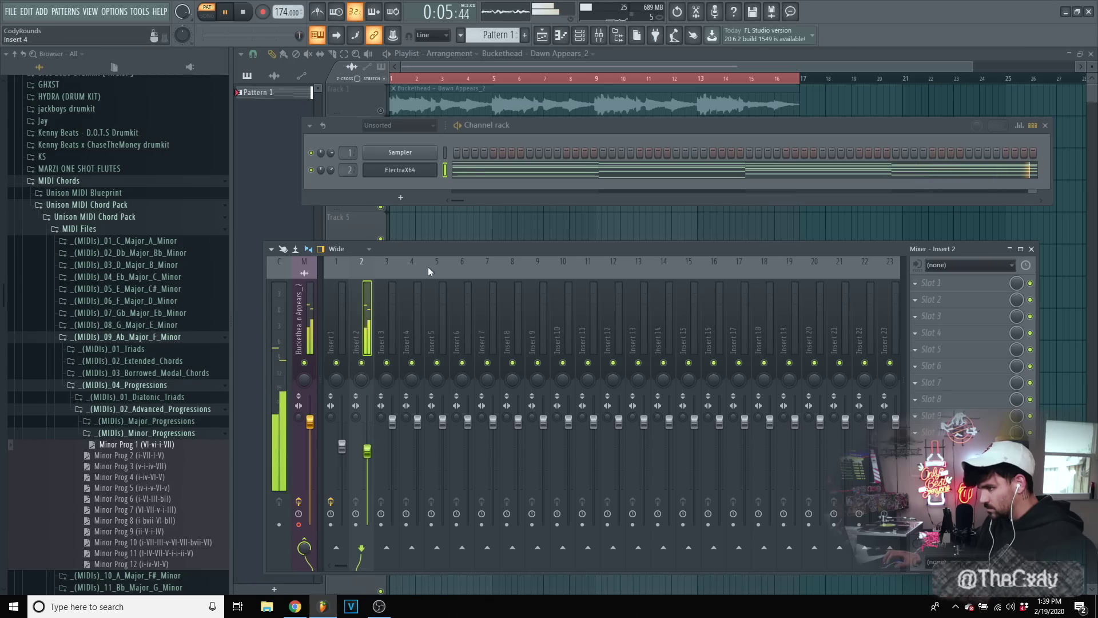
key(space)
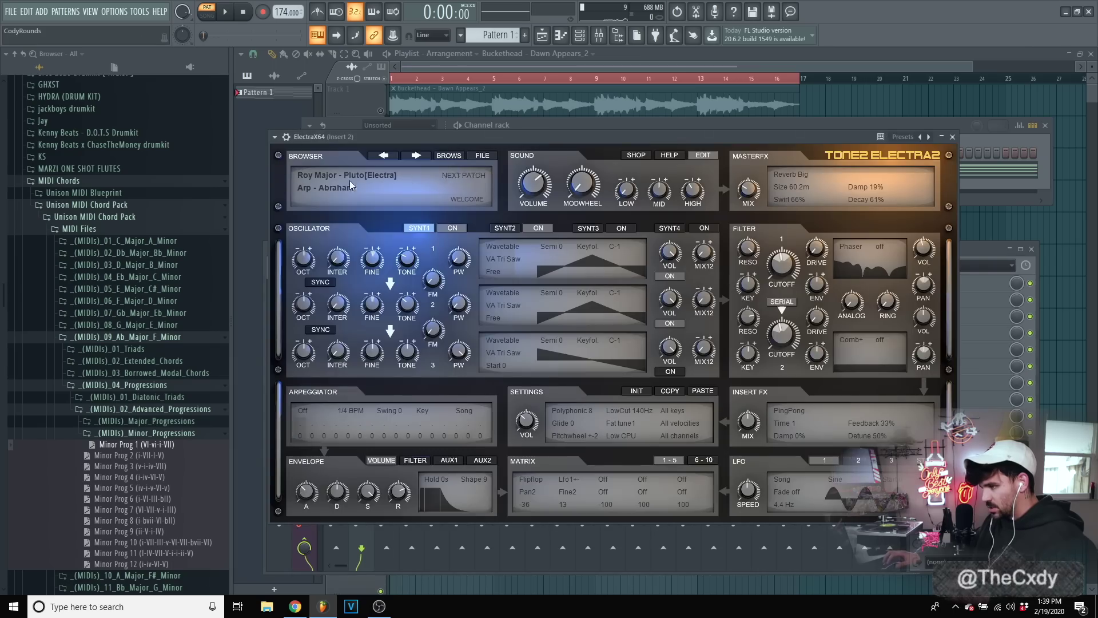
- Audition the ElectraX64 presets Arp - IceBorn and Arp - Kings and Queens with the chord pattern
click(329, 187)
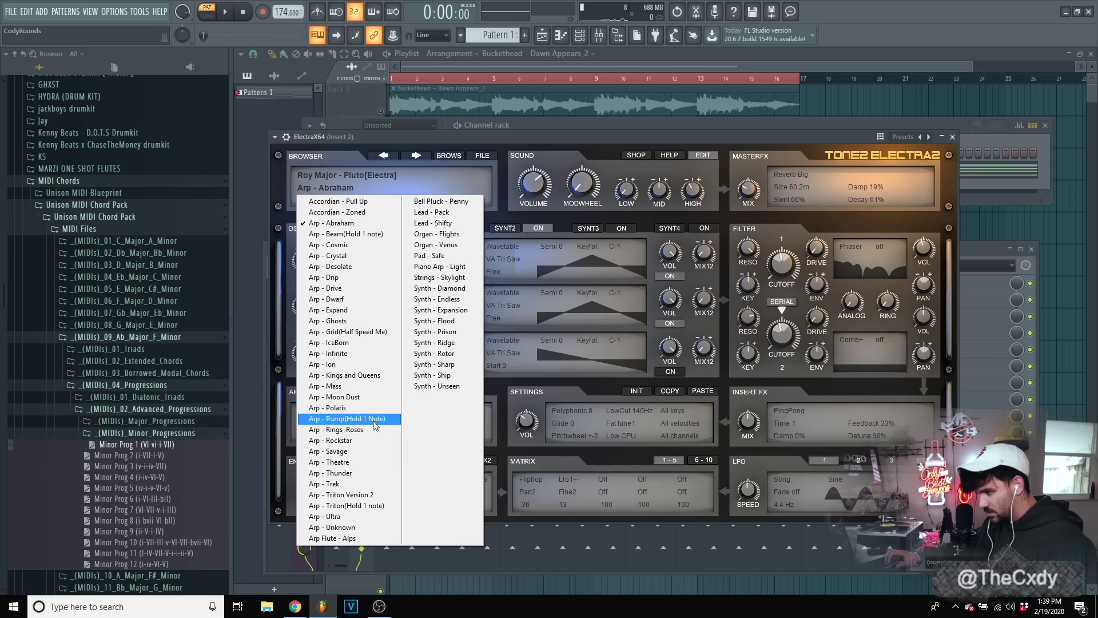
click(379, 365)
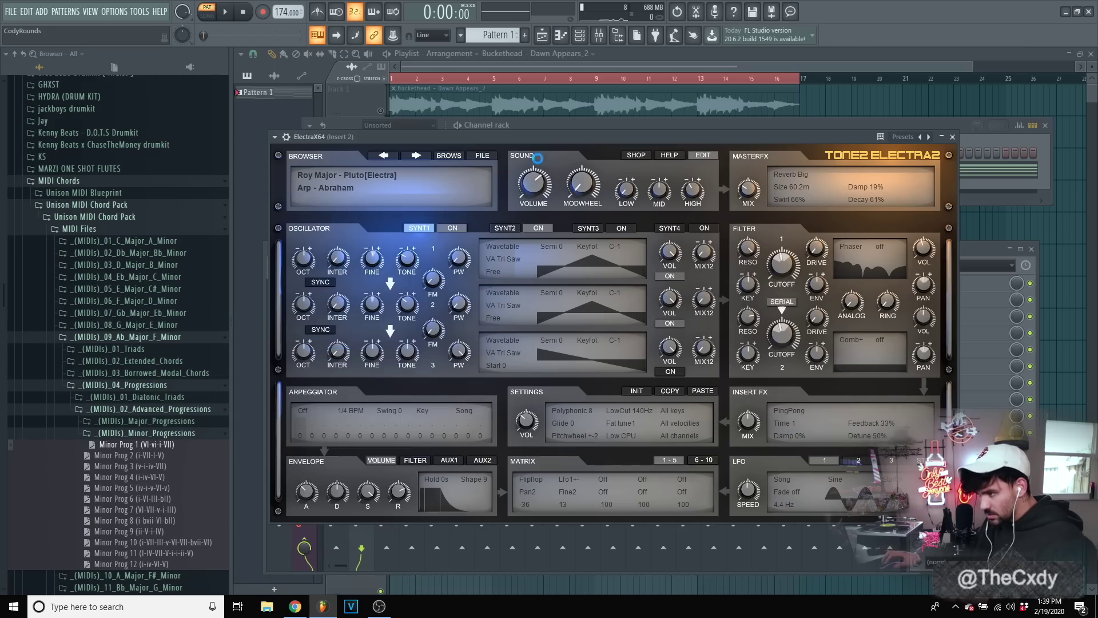
click(997, 199)
key(space)
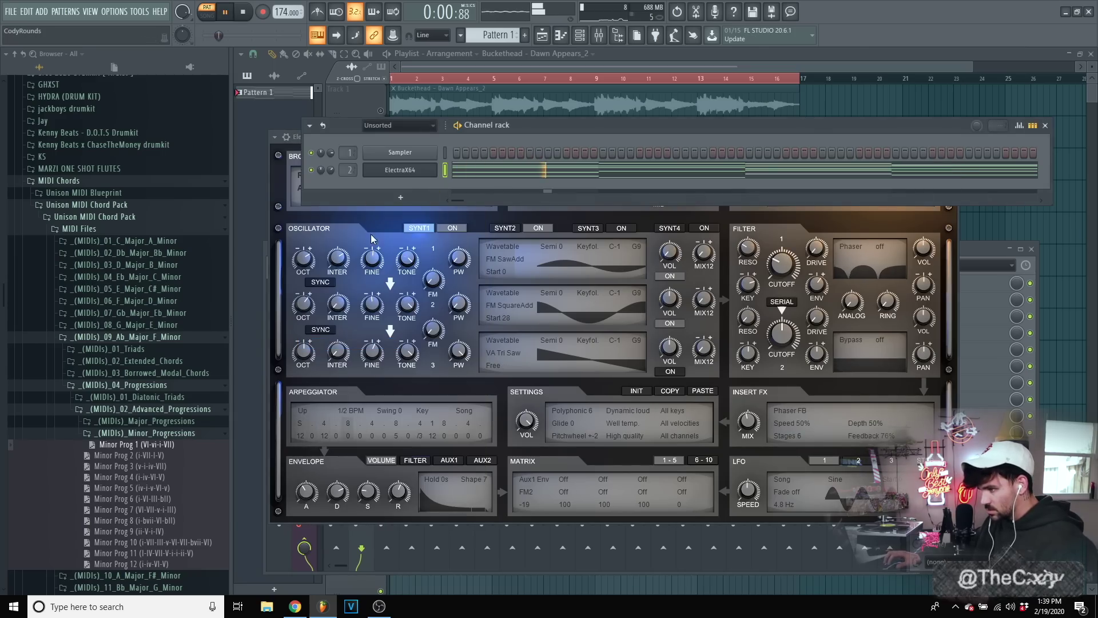
click(359, 222)
click(334, 189)
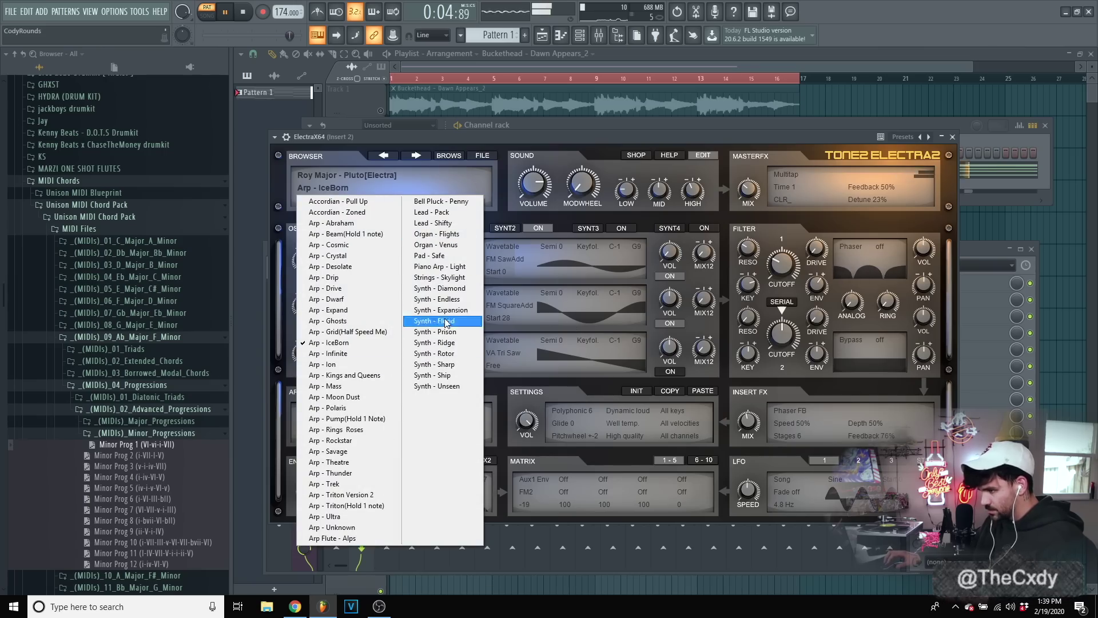
click(365, 374)
click(1004, 193)
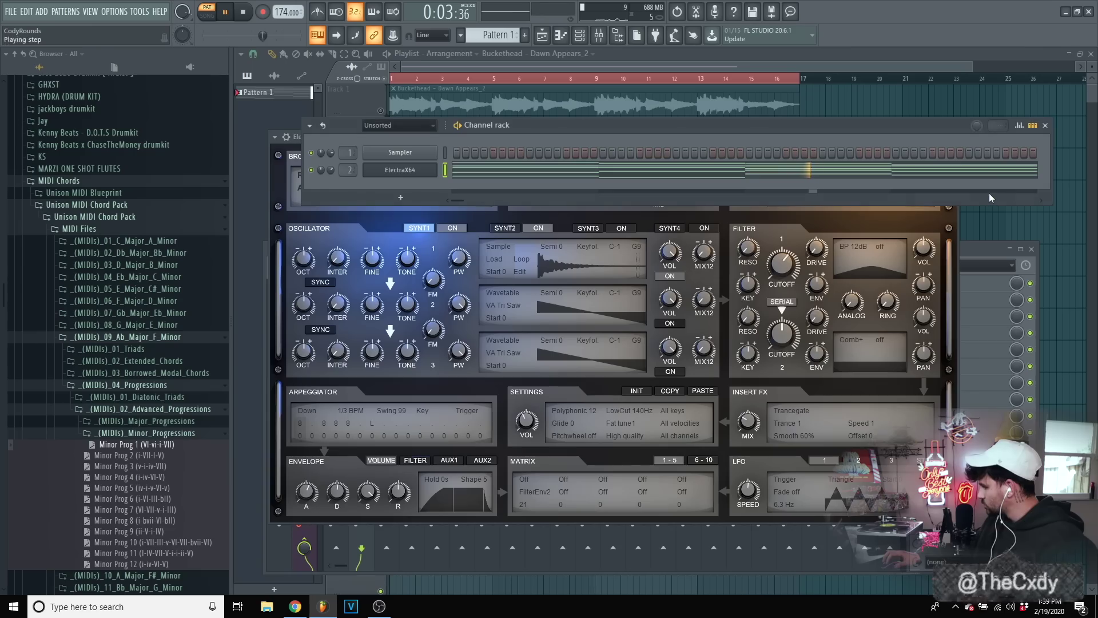
- Load the Arp - Rings Roses preset in ElectraX64
click(369, 216)
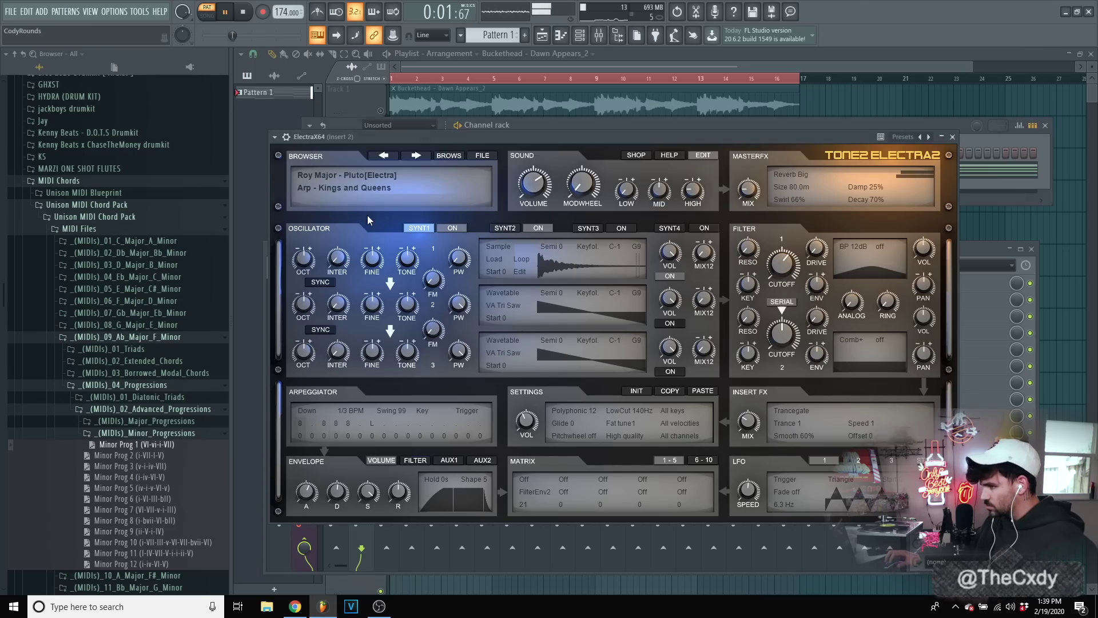
click(347, 191)
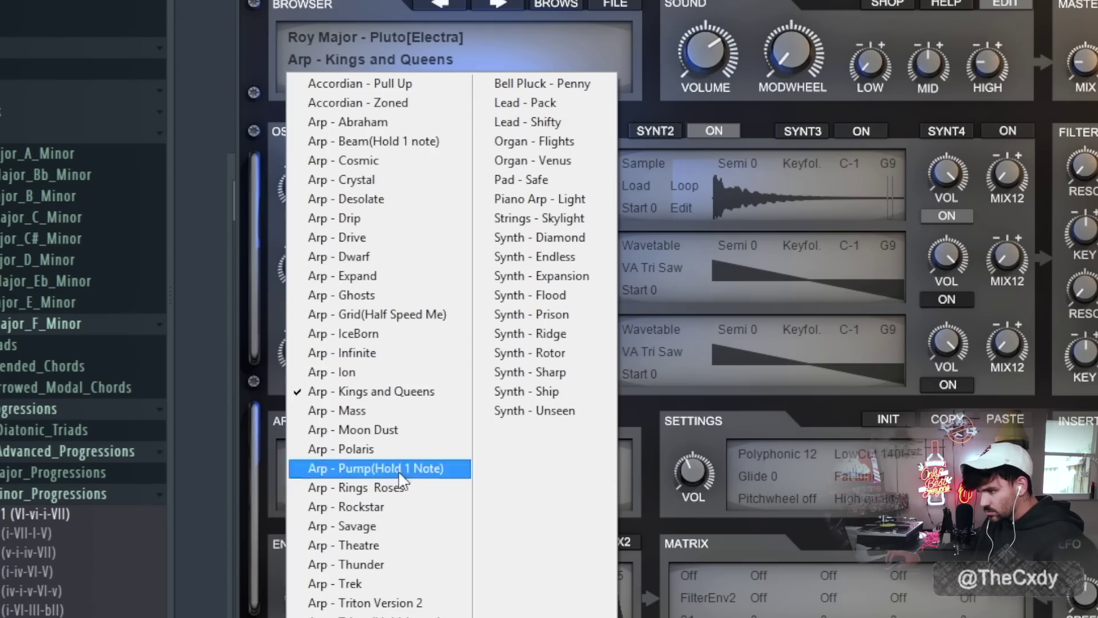
click(401, 494)
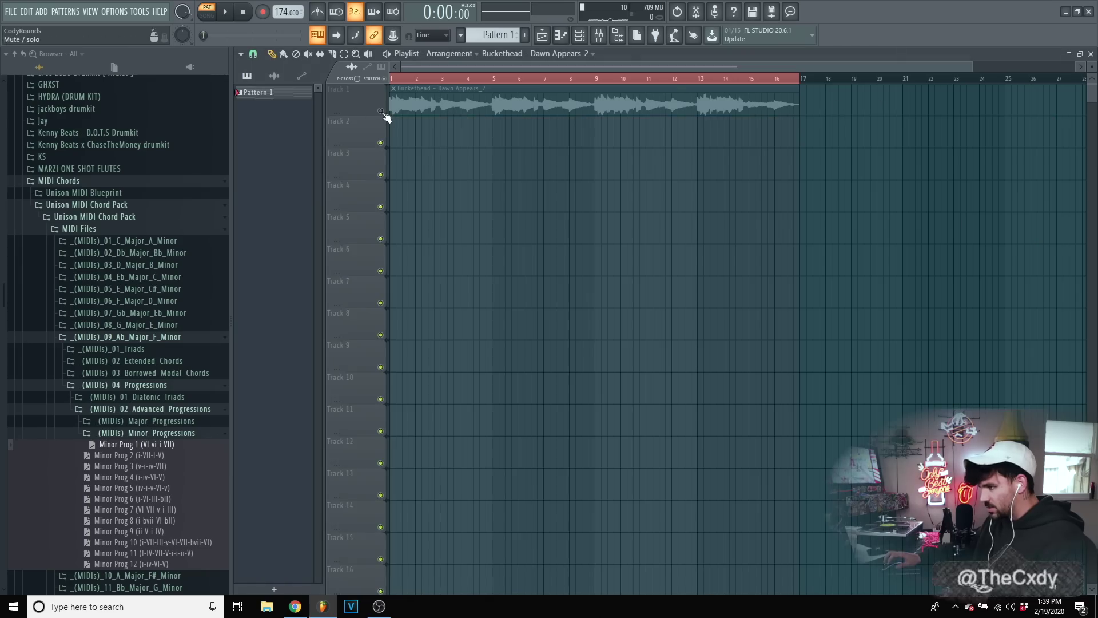
- Unmute Track 1 and place a Pattern 1 clip with duplicates on Track 3 of the playlist
click(382, 111)
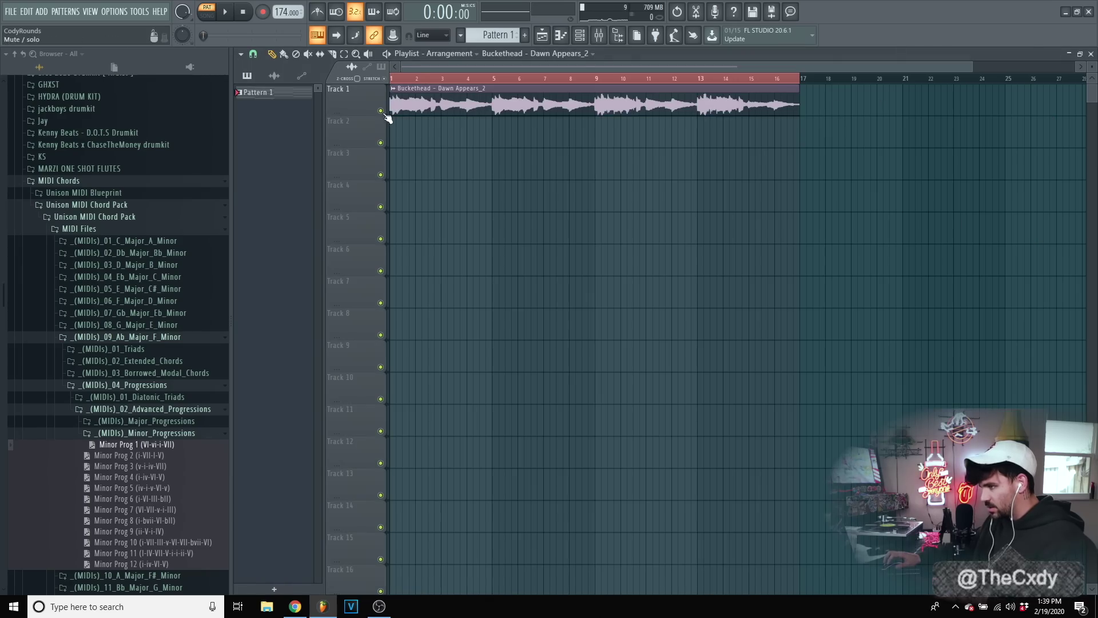
click(463, 166)
drag(493, 170, 421, 168)
drag(530, 168, 296, 150)
key(ctrl+b)
key(ctrl+b)
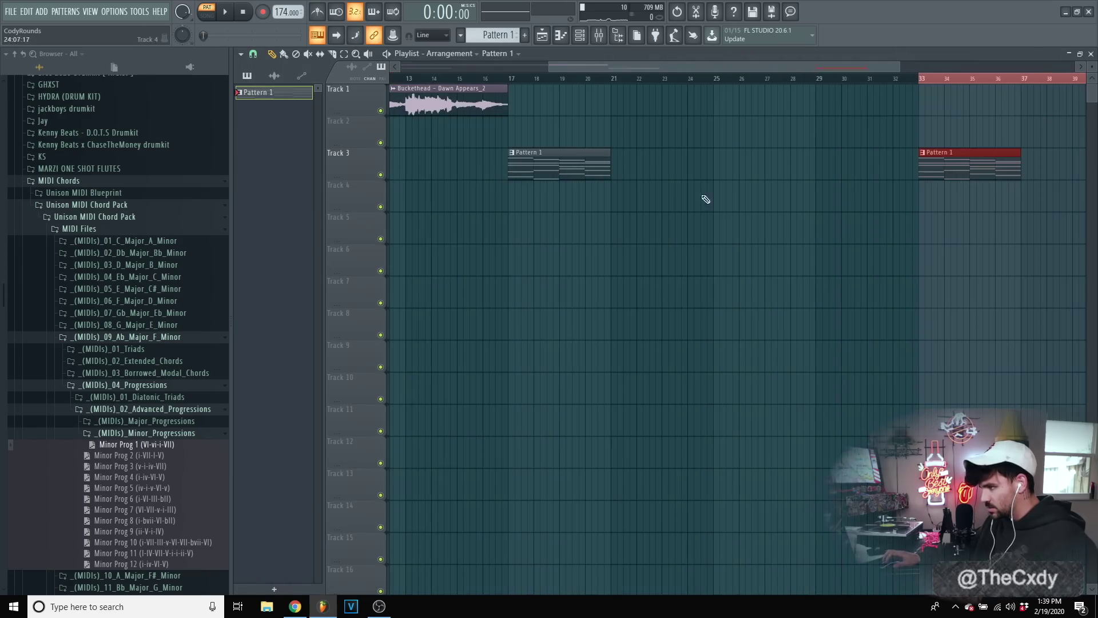
- Delete the stray Pattern 1 copies and fill bars 1 to 16 of Track 3 with four back-to-back clips
scroll(666, 201, down, 3)
scroll(637, 172, down, 2)
right_click(637, 167)
drag(414, 168, 410, 168)
key(ctrl+b)
key(ctrl+b)
key(ctrl+b)
- Play the arrangement in song mode and raise the volume of Insert 2 in the mixer
click(243, 11)
key(space)
scroll(515, 67, up, 3)
click(563, 40)
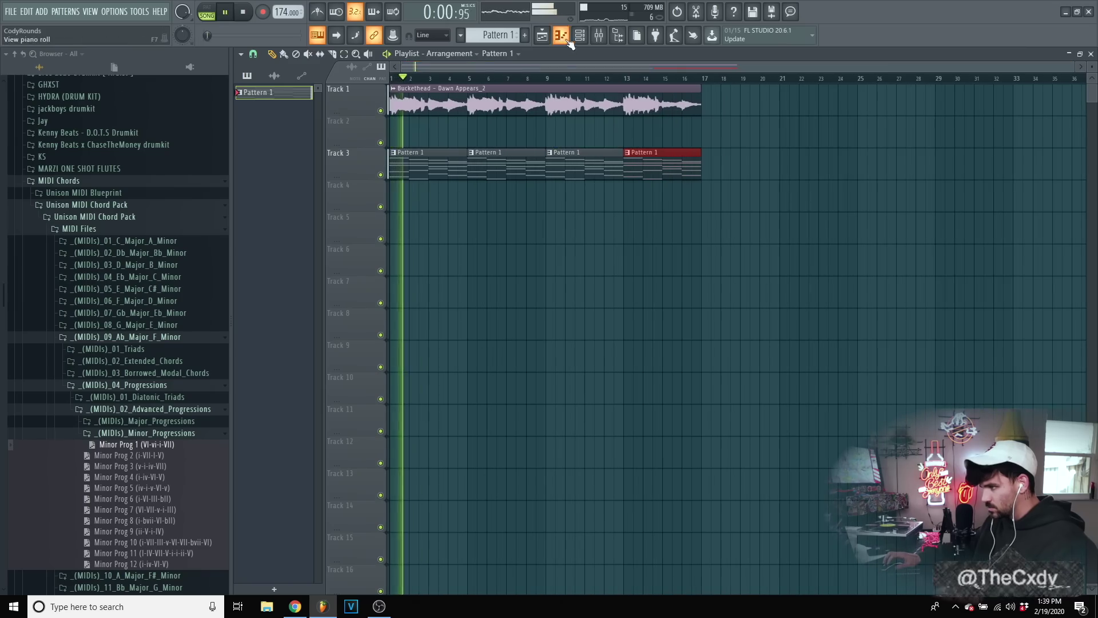
click(581, 35)
click(598, 36)
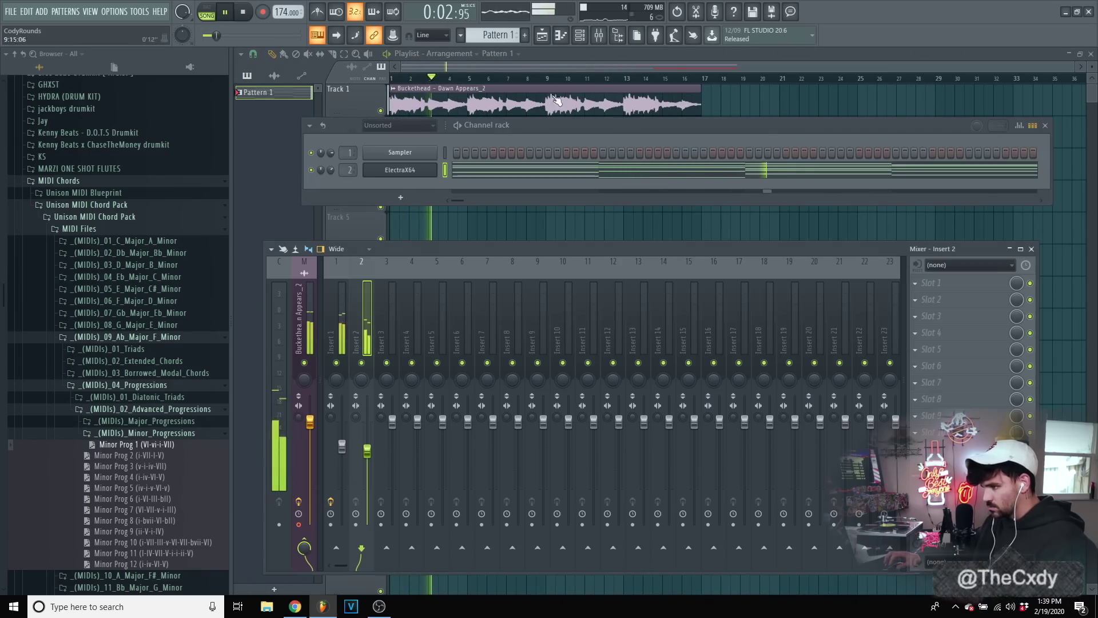
drag(367, 451, 367, 434)
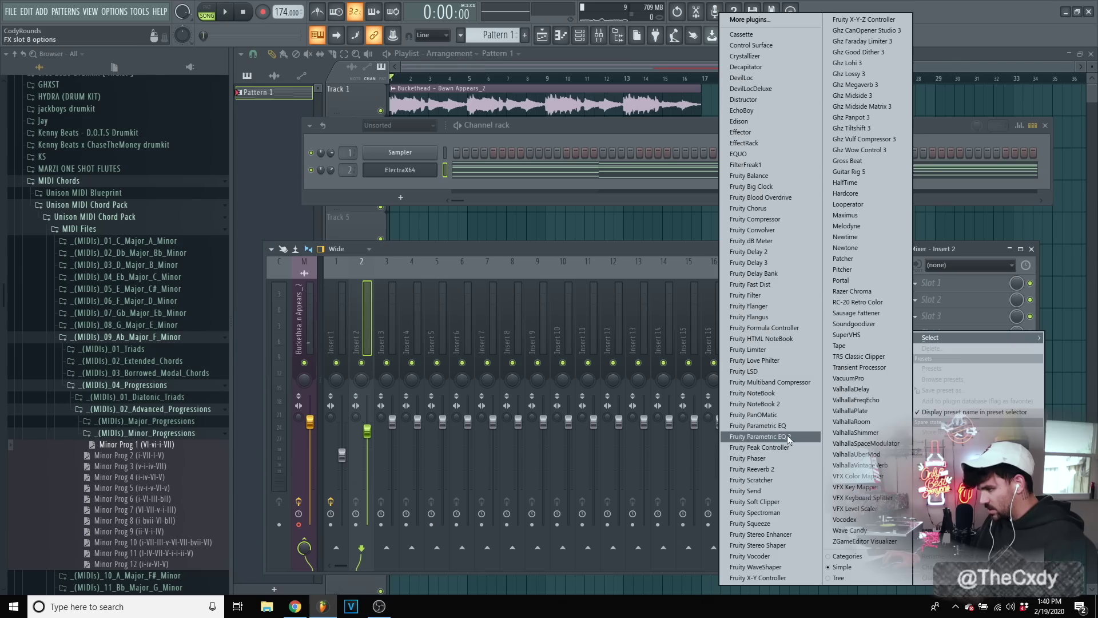
- Add Fruity Parametric EQ 2 to slot 8 of Insert 2 and cut the lows with band 1
click(788, 435)
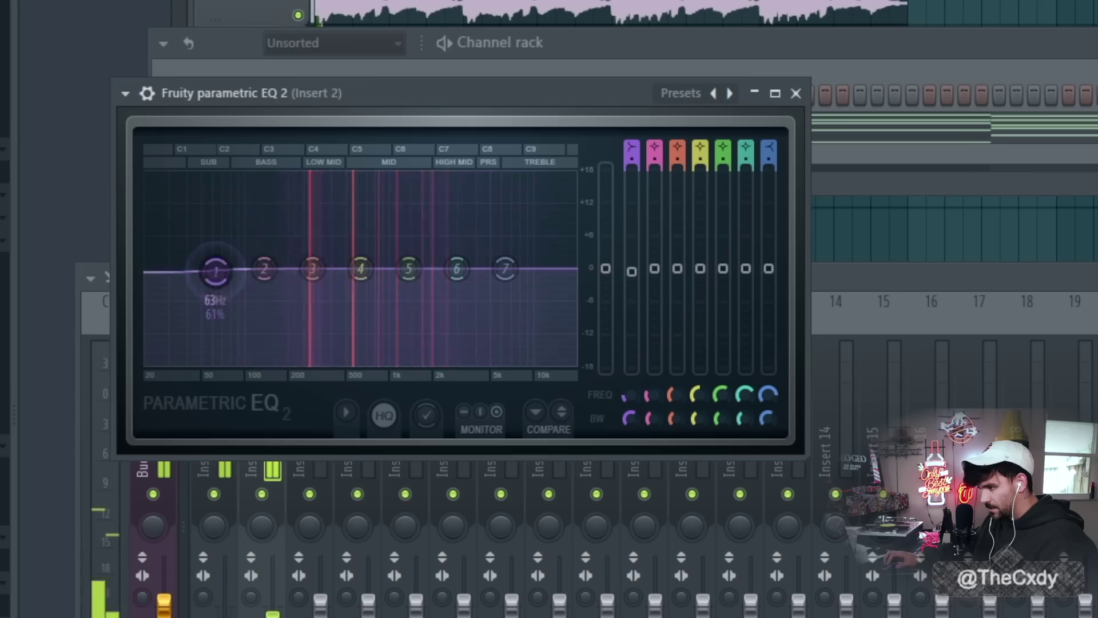
drag(338, 245, 370, 293)
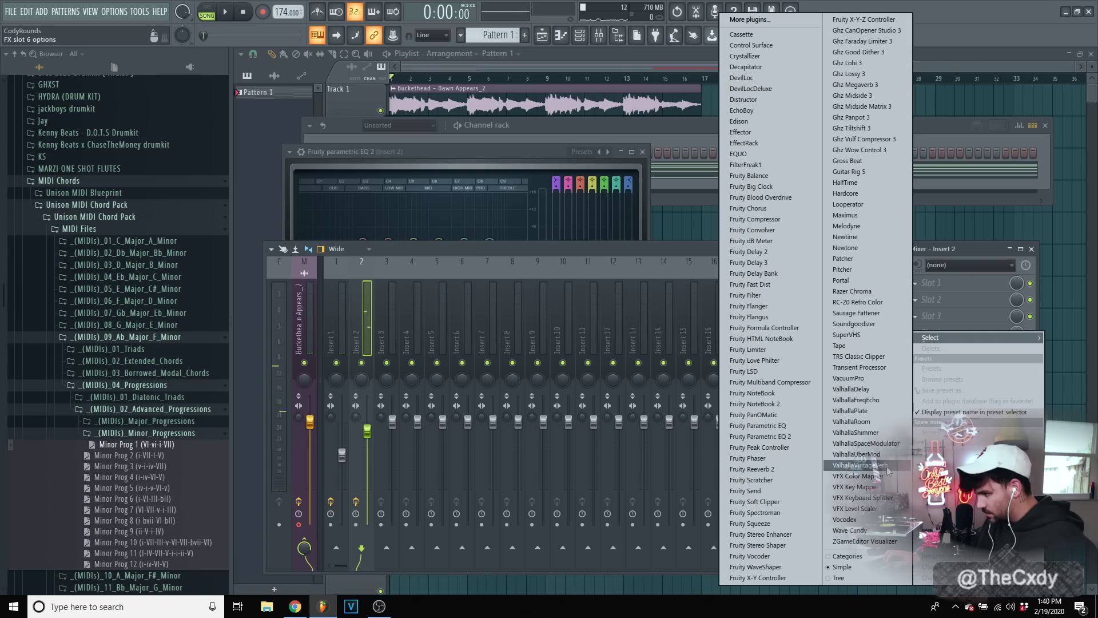
- Add ValhallaVintageVerb to slot 6 of Insert 2, adjusting its decay and lowering its mix
click(887, 466)
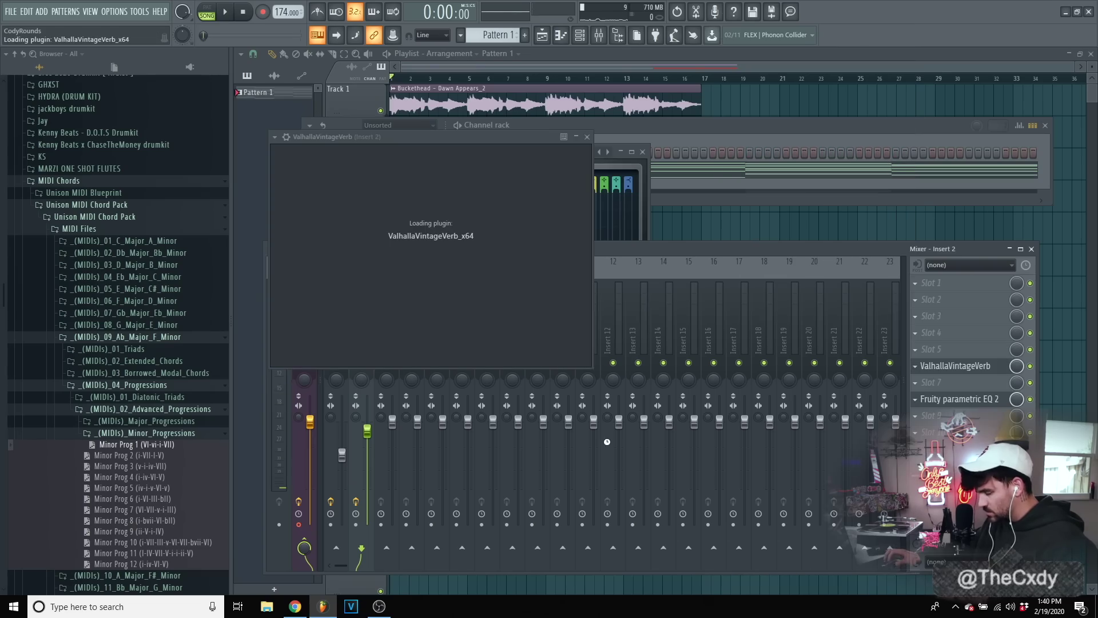
drag(309, 294, 327, 353)
drag(404, 271, 404, 289)
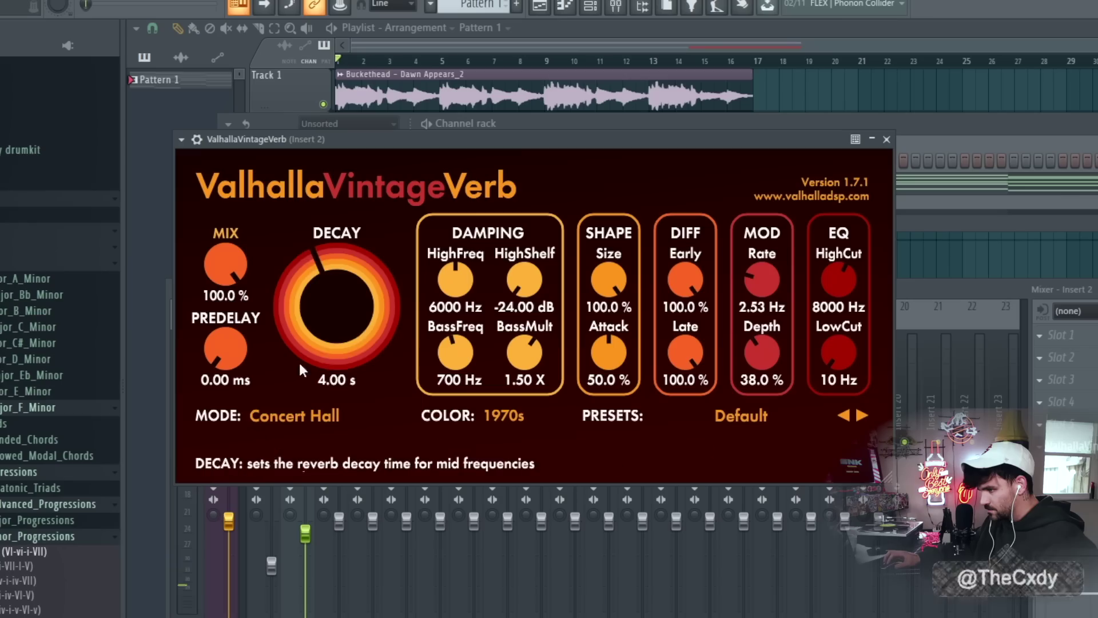
drag(227, 262, 217, 345)
drag(222, 421, 222, 429)
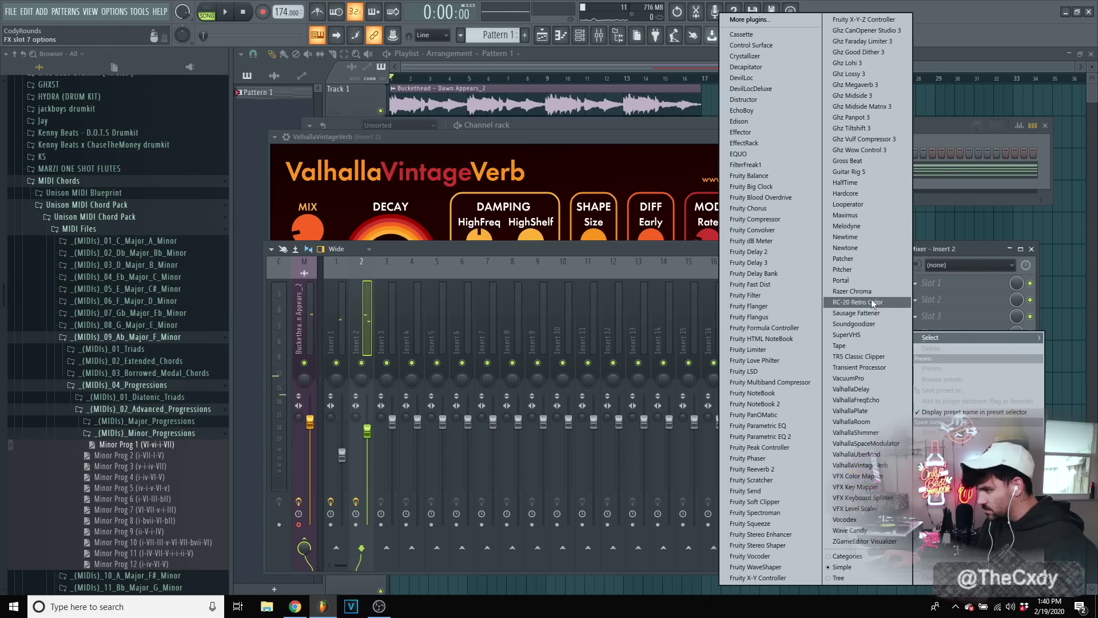
- Add RC-20 Retro Color to slot 7 of Insert 2 and load its Sad Piano preset
click(871, 302)
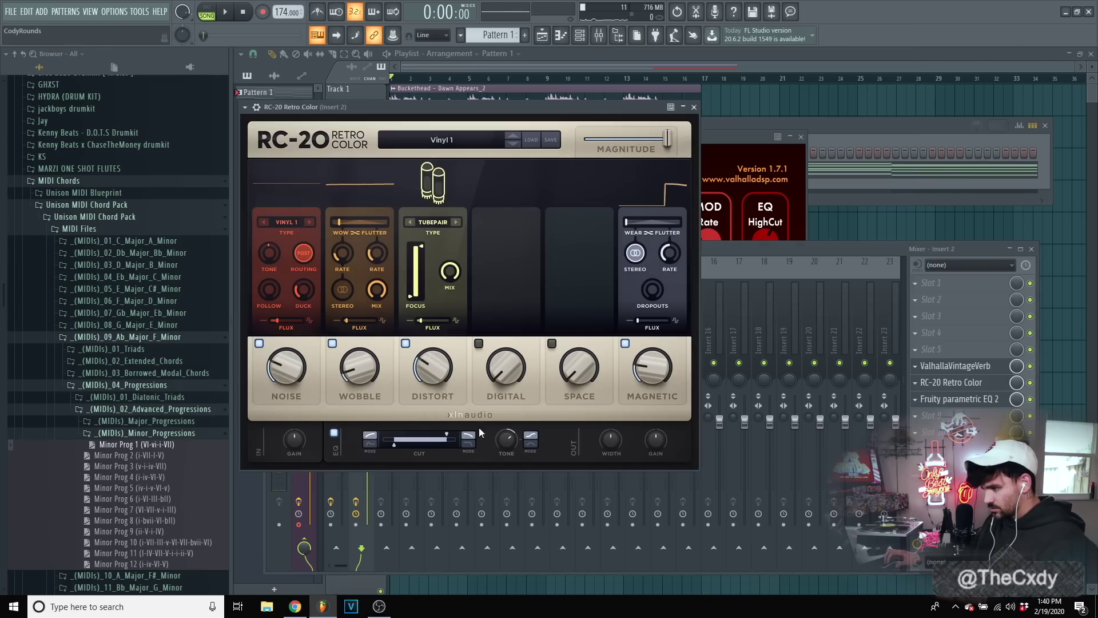
click(451, 142)
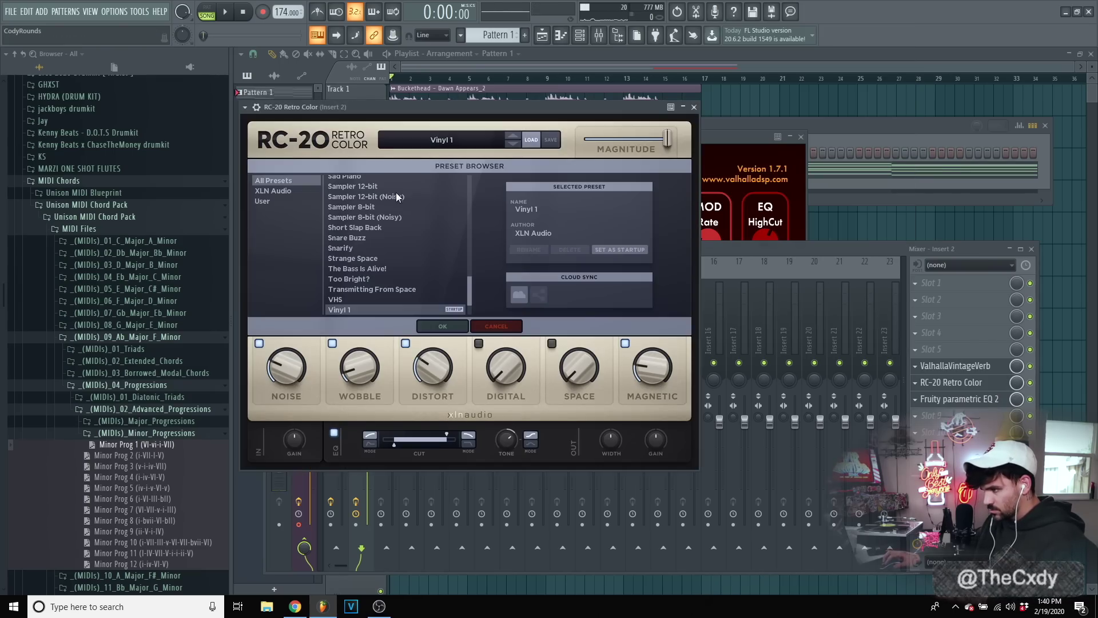
click(345, 176)
click(447, 326)
- Adjust RC-20 with a 20000 Hz high cut, Space switched off, a wider output and the Tubepair distortion type
drag(435, 434, 456, 434)
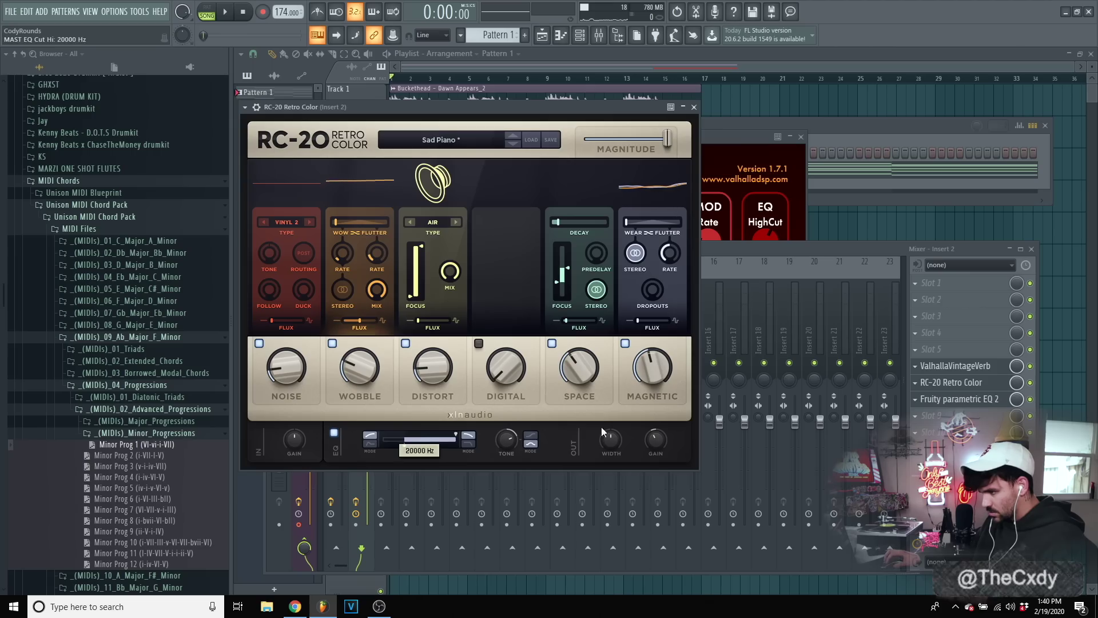
click(552, 344)
key(space)
drag(611, 440, 608, 395)
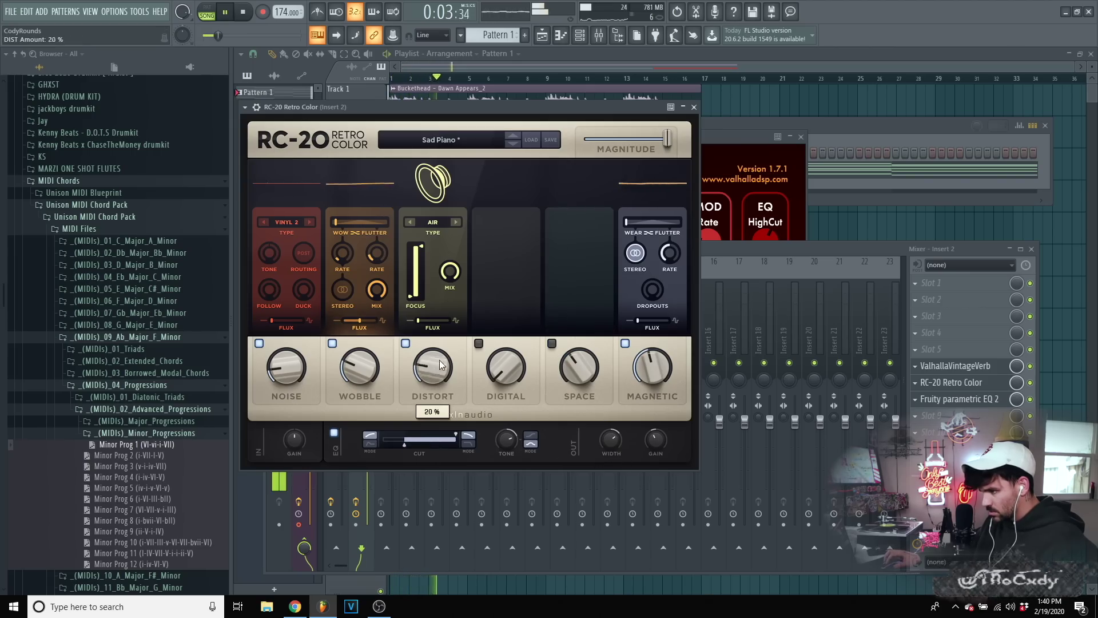
click(456, 223)
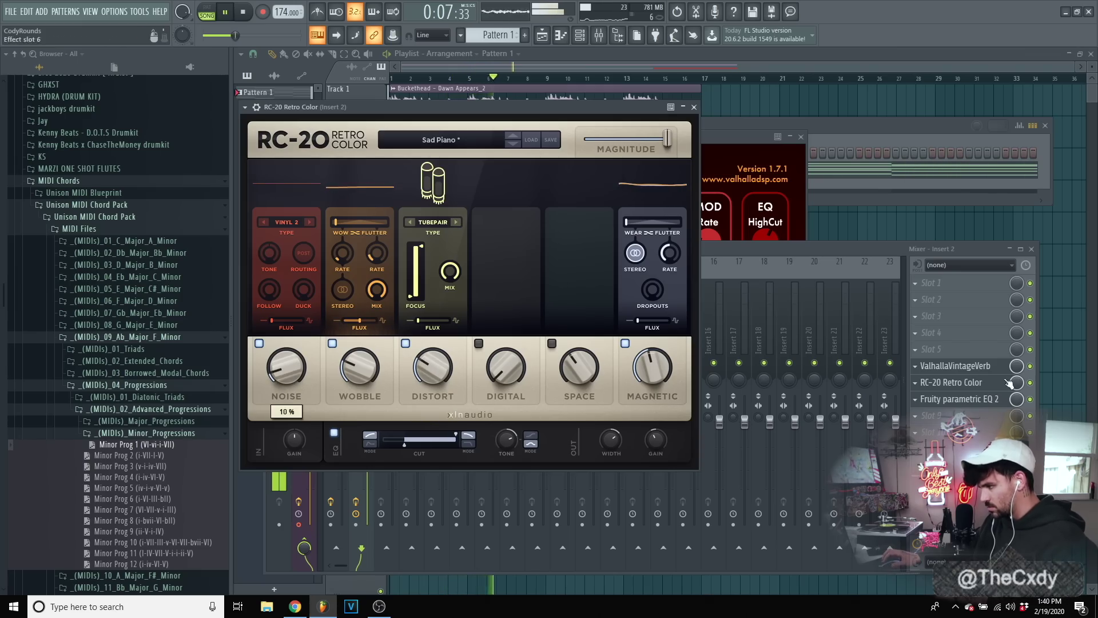
- Add Looperator to slot 5 of Insert 2 and reduce its mix level to about 18%
click(941, 352)
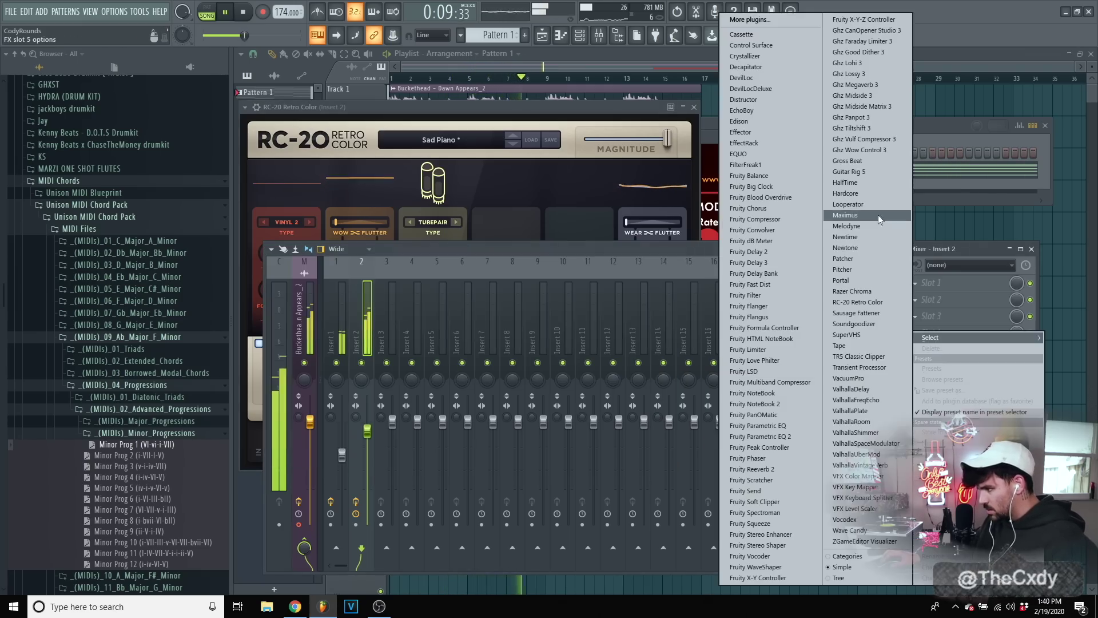
click(877, 207)
click(1017, 350)
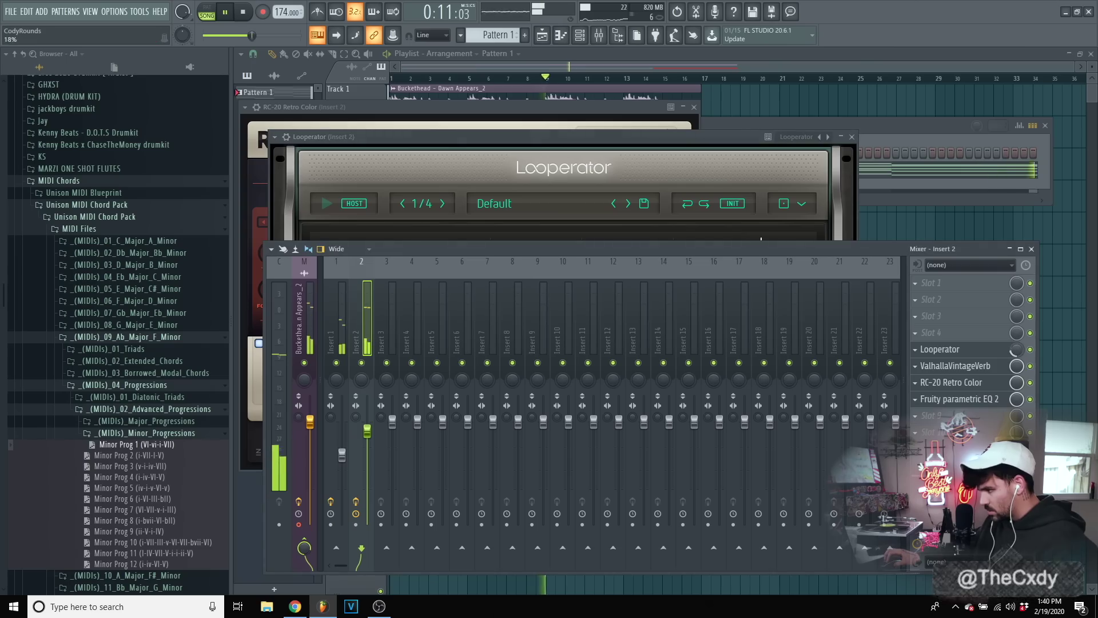
drag(990, 355, 990, 388)
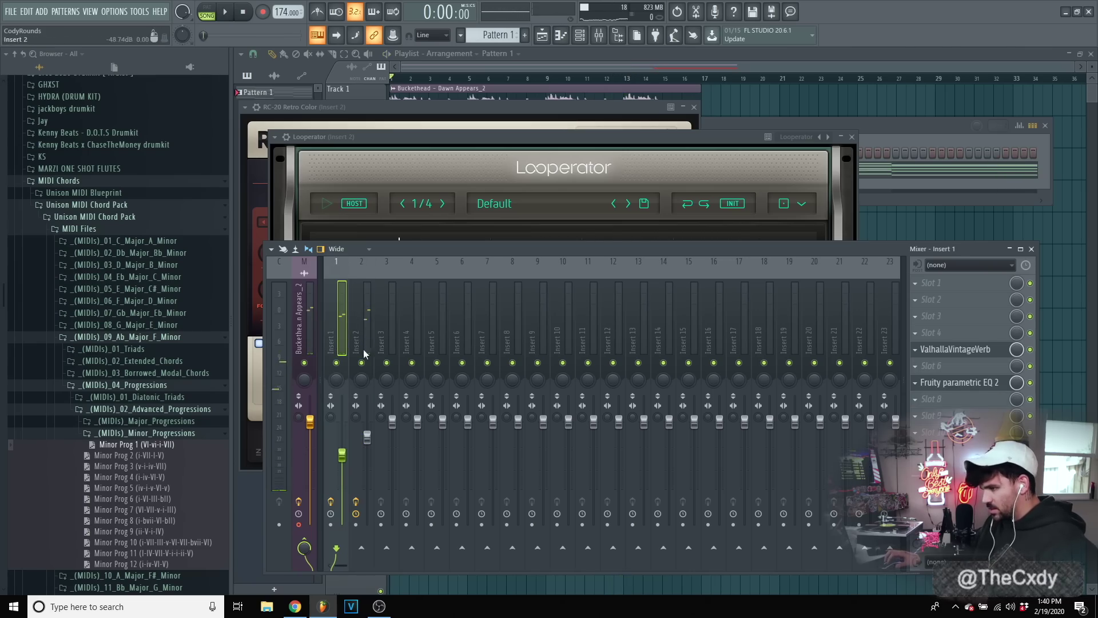
- Move Insert 1's Fruity Parametric EQ 2 down to slot 9 and load its 20Hz + 18kHz cut preset
drag(952, 382, 956, 416)
click(955, 416)
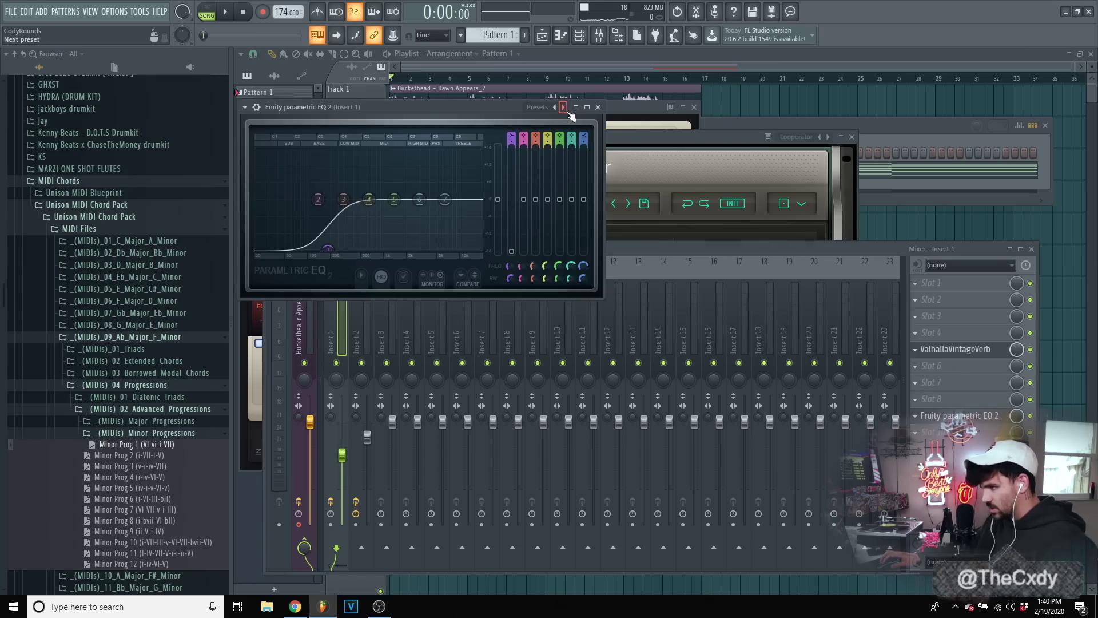
click(564, 108)
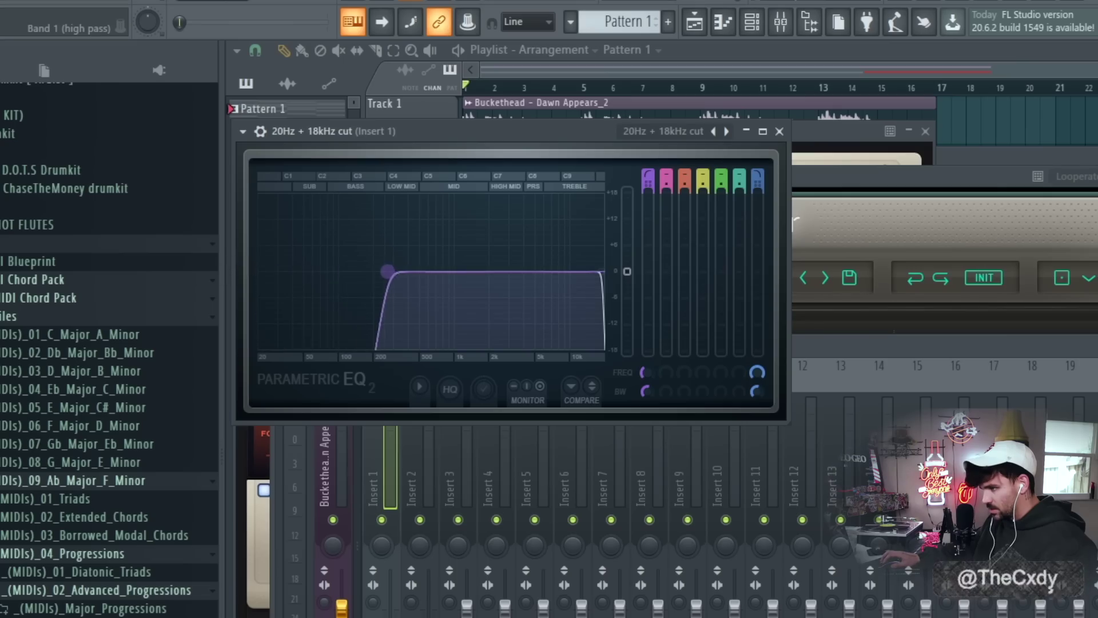
- Lower the low-pass cutoff of Insert 1's EQ to about 5 kHz while the song plays
key(space)
drag(603, 270, 548, 271)
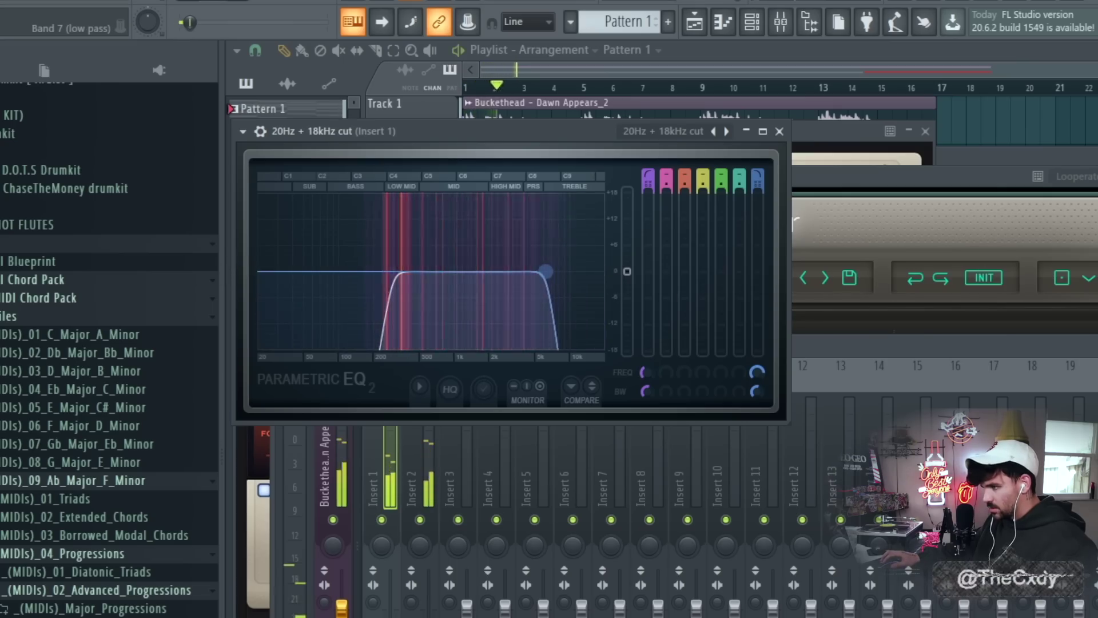
key(space)
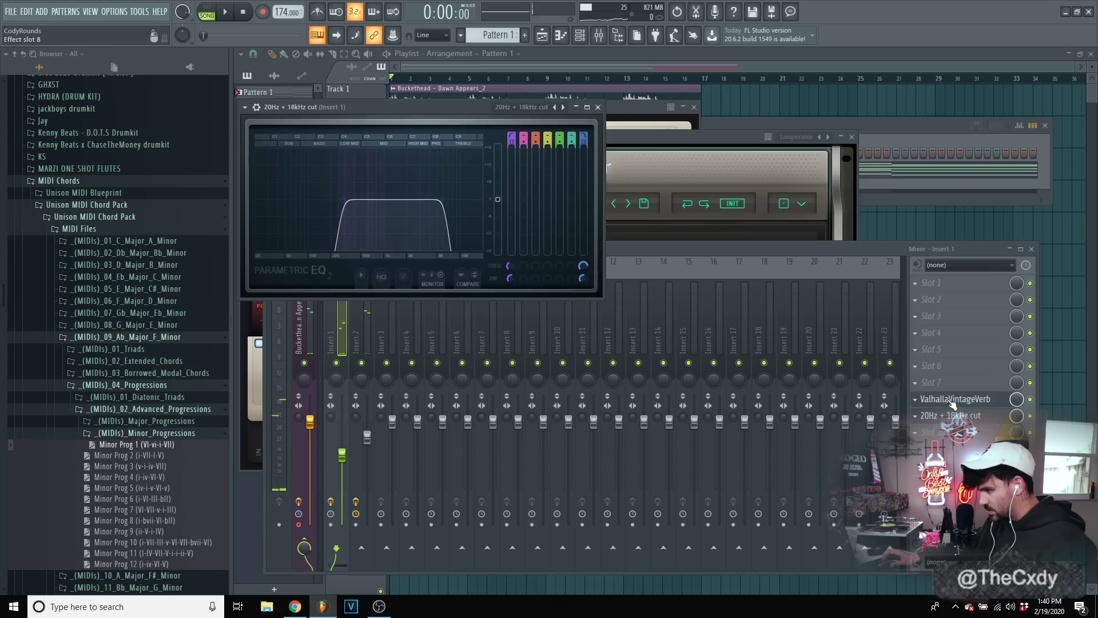
- Set ValhallaVintageVerb on Insert 1 to a 2.21 s decay and a 33.2% mix, and play the song
click(953, 399)
drag(407, 286, 406, 291)
drag(333, 252, 333, 247)
key(space)
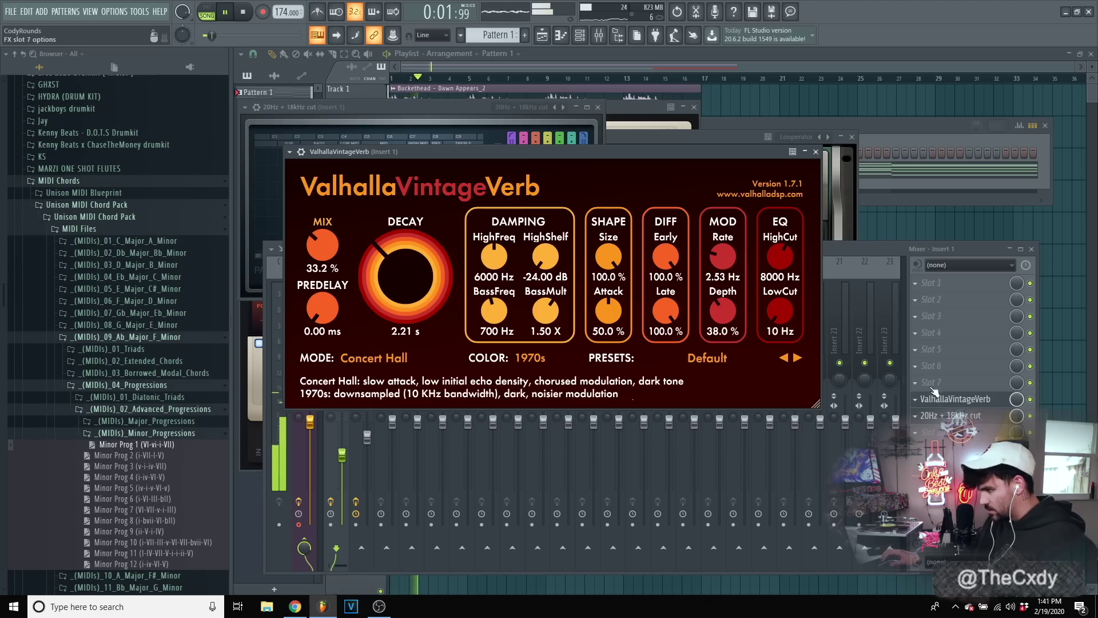
- Add the Cassette effect to slot 7 of Insert 1
click(932, 382)
mouse_move(930, 338)
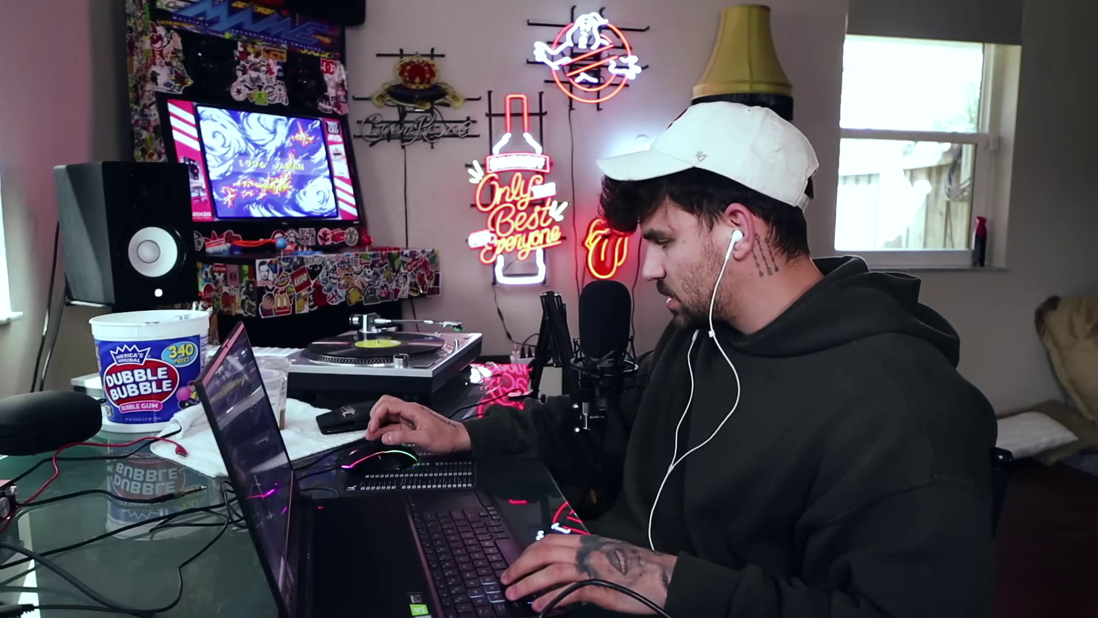
click(741, 34)
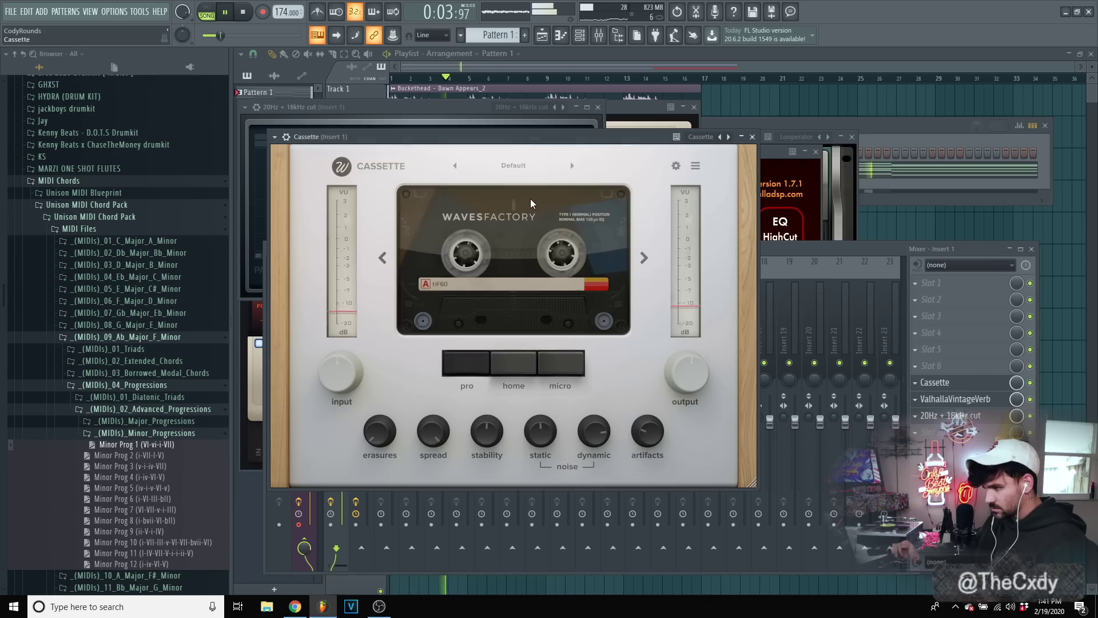
- Load the factory preset Reporter in Cassette and lower the effect's mix level in the slot
click(513, 165)
mouse_move(517, 249)
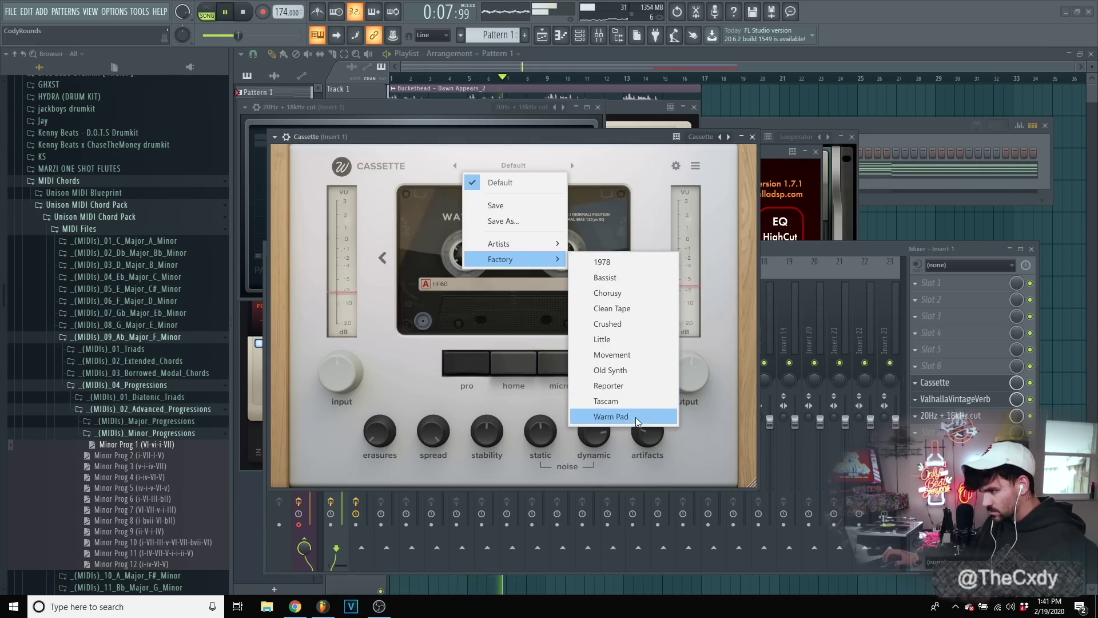
click(641, 386)
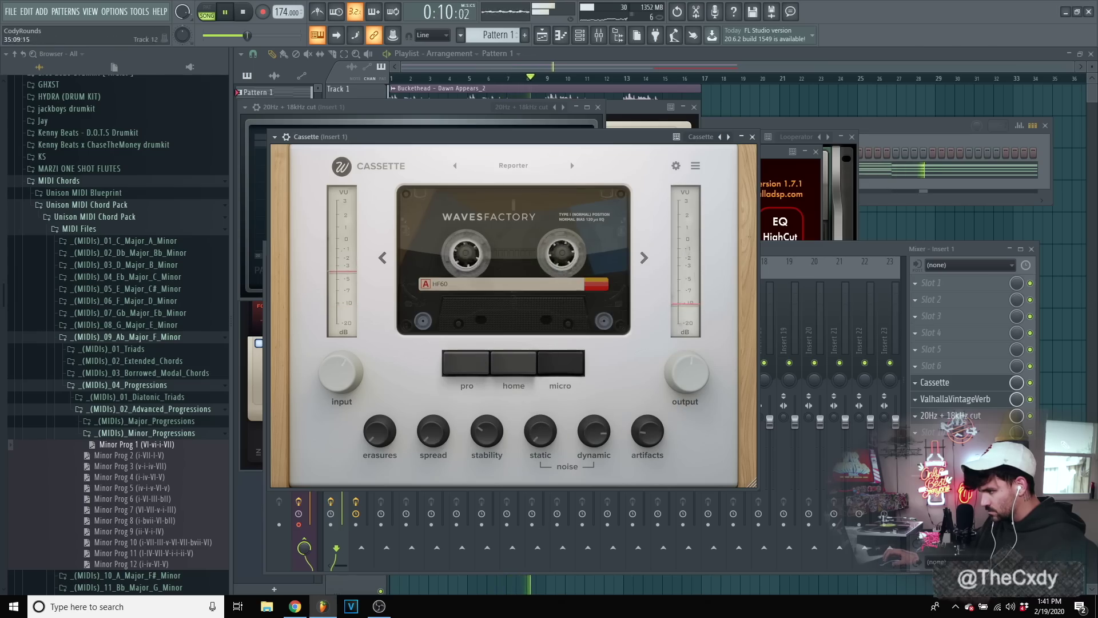
drag(1017, 383, 1018, 420)
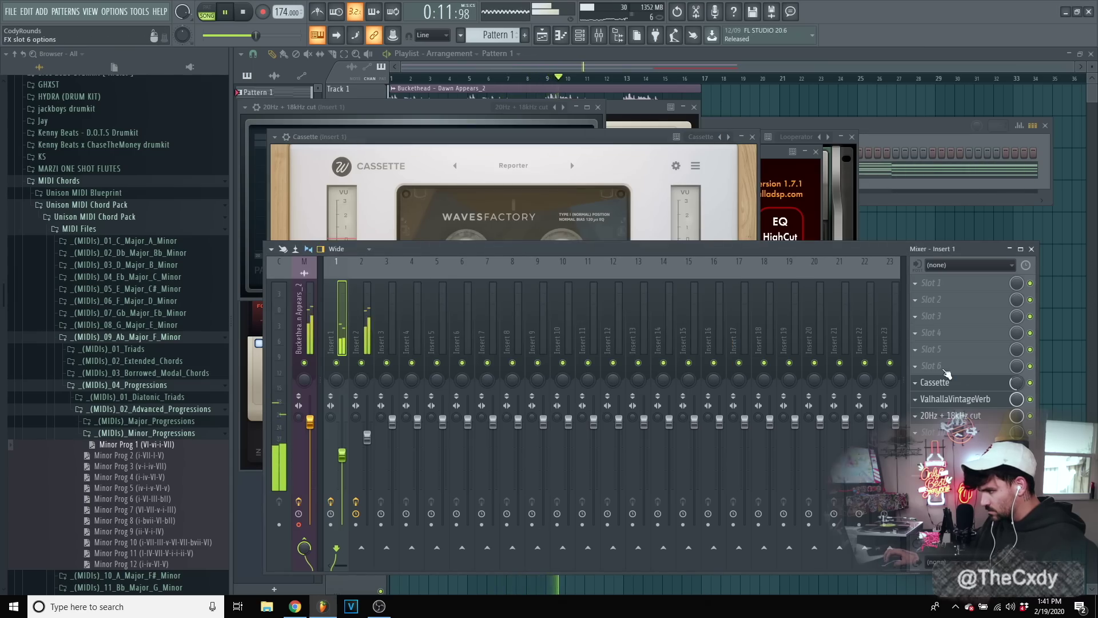
- Add Fruity Chorus to Insert 1 and place it in slot 7, below Cassette
click(924, 366)
mouse_move(927, 339)
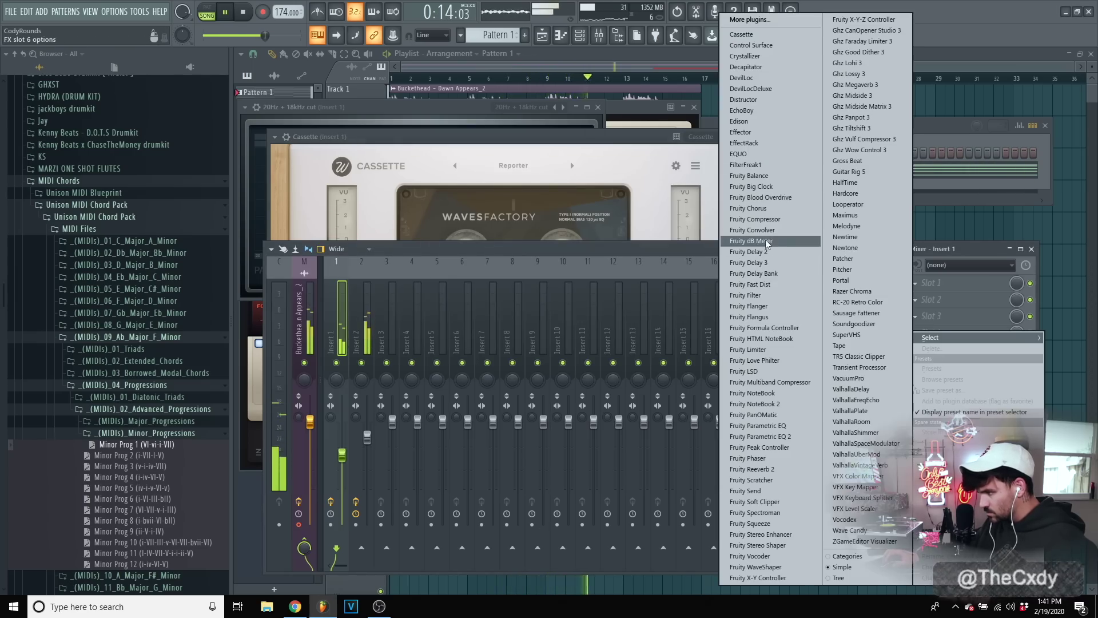
click(775, 208)
drag(952, 387, 953, 388)
- Add Fruity Flanger to Insert 1, place it in slot 6 below Cassette, and lower its mix level
click(930, 349)
mouse_move(927, 338)
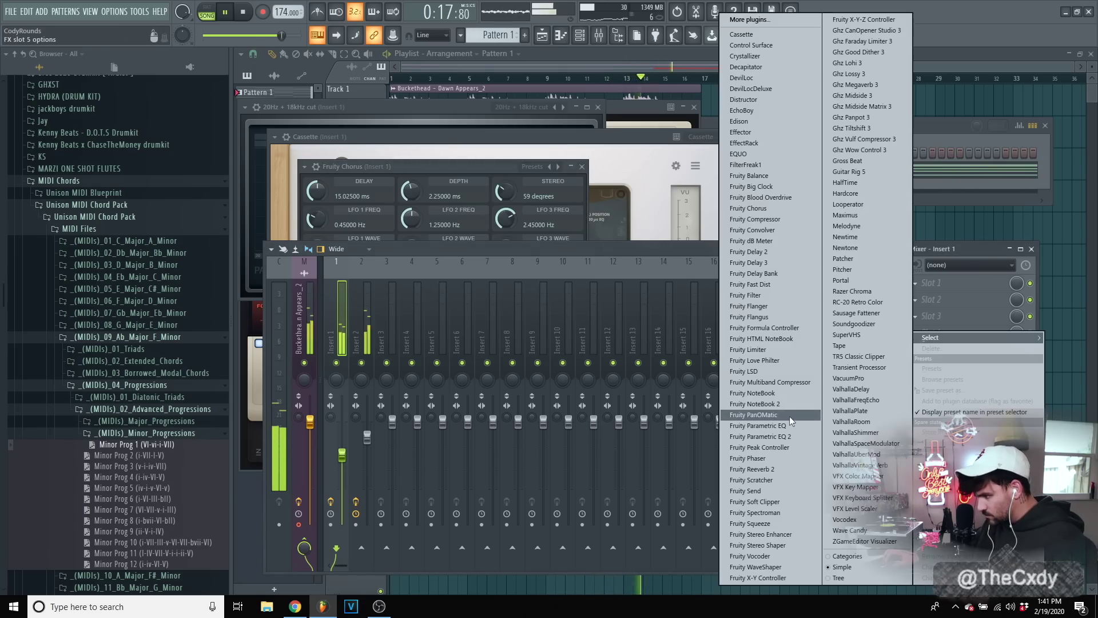
click(778, 309)
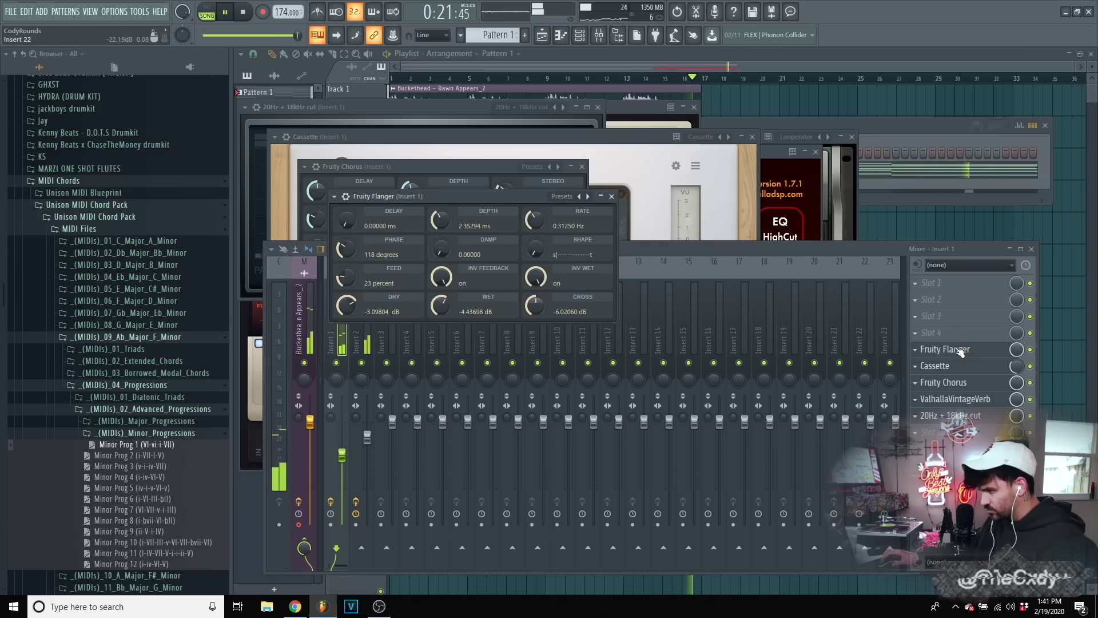
click(1022, 372)
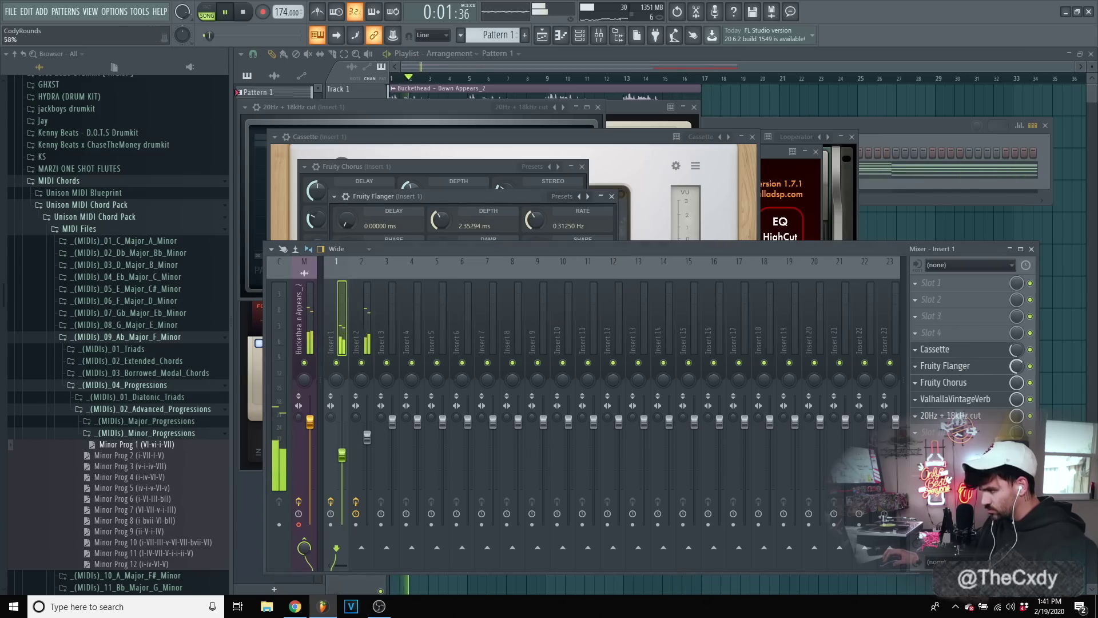
- Solo Track 1 from the start of the song and raise Insert 1's volume fader
click(900, 227)
right_click(381, 111)
click(393, 78)
key(F9)
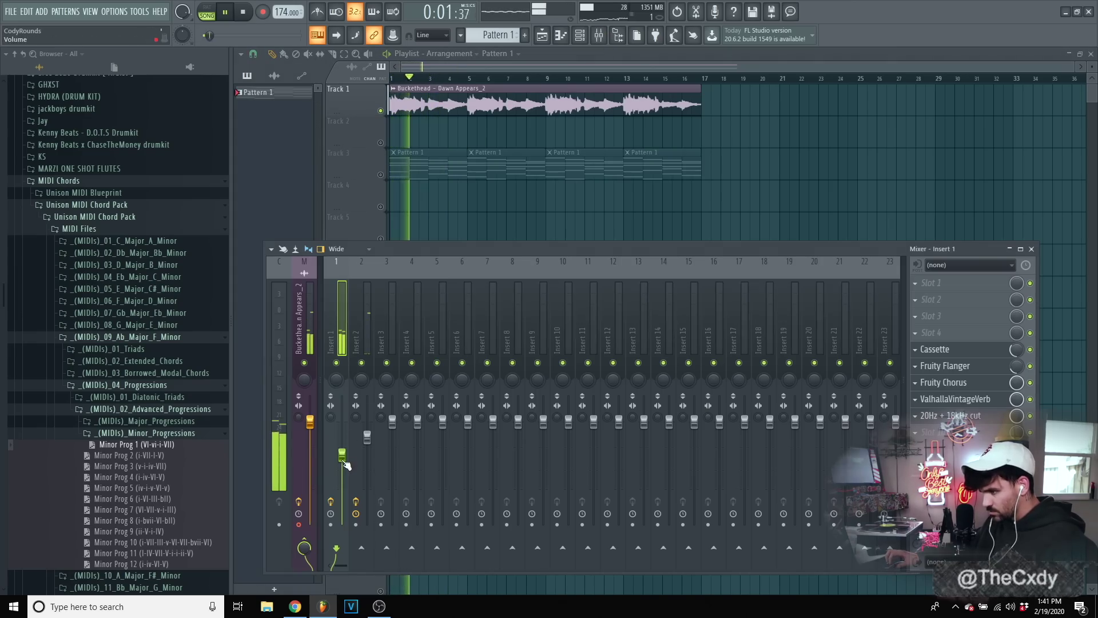
- In Insert 1's EQ, raise the low-pass cutoff to about 7.6 kHz and shift the high-pass cutoff upward
click(962, 400)
click(963, 400)
click(964, 417)
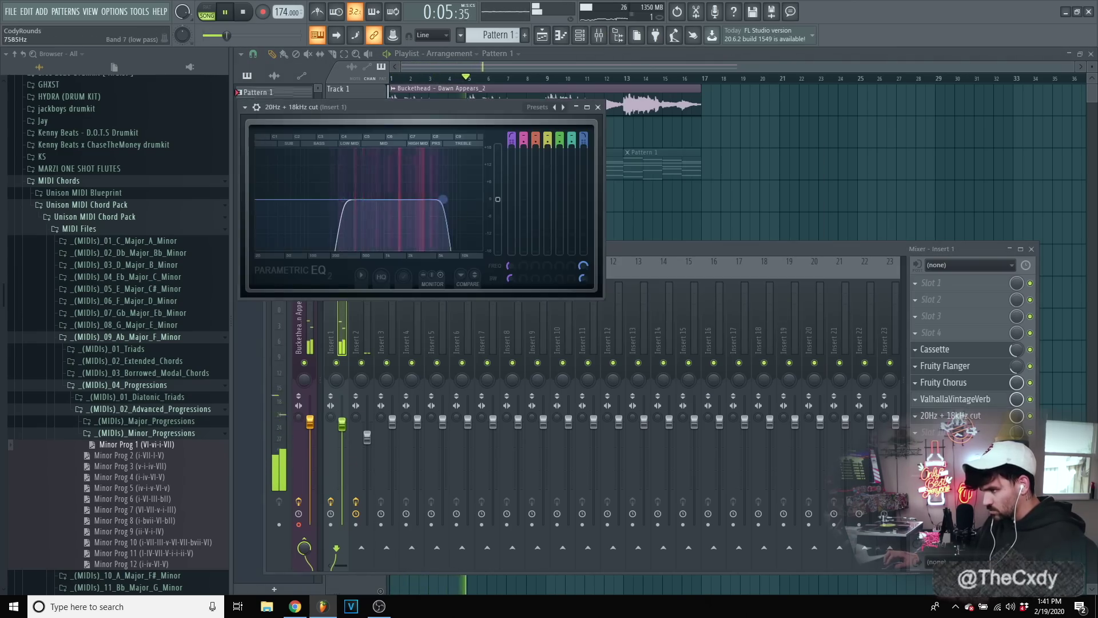
drag(332, 208, 371, 205)
- Bring Track 3 back into the mix and replay the song from the start with the mixer shown
right_click(719, 194)
right_click(381, 175)
right_click(381, 175)
drag(484, 78, 261, 86)
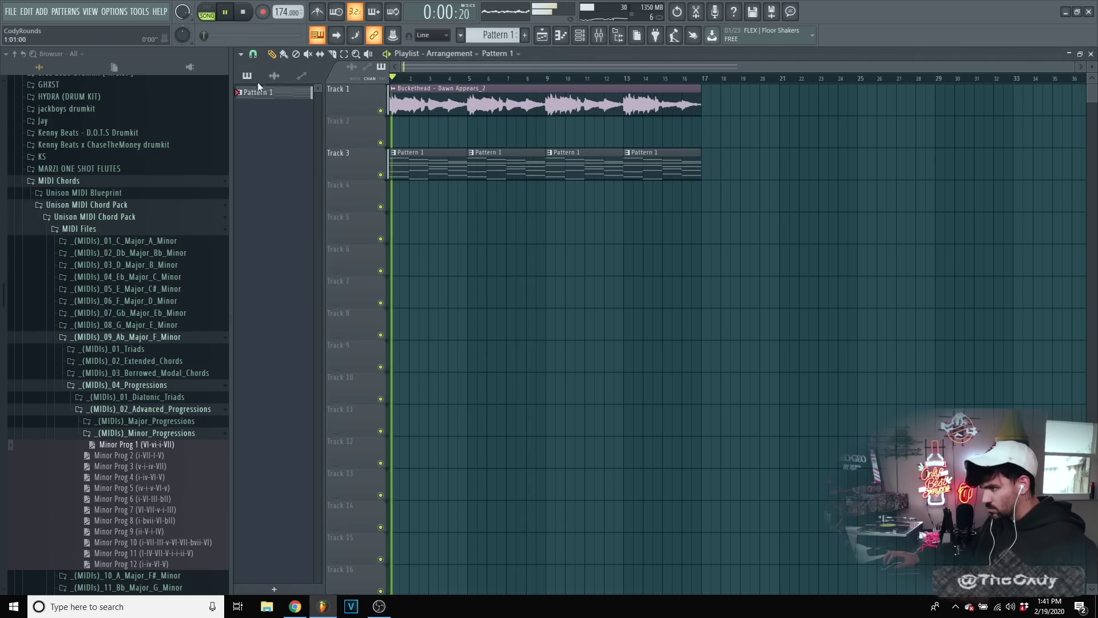
click(599, 38)
click(599, 36)
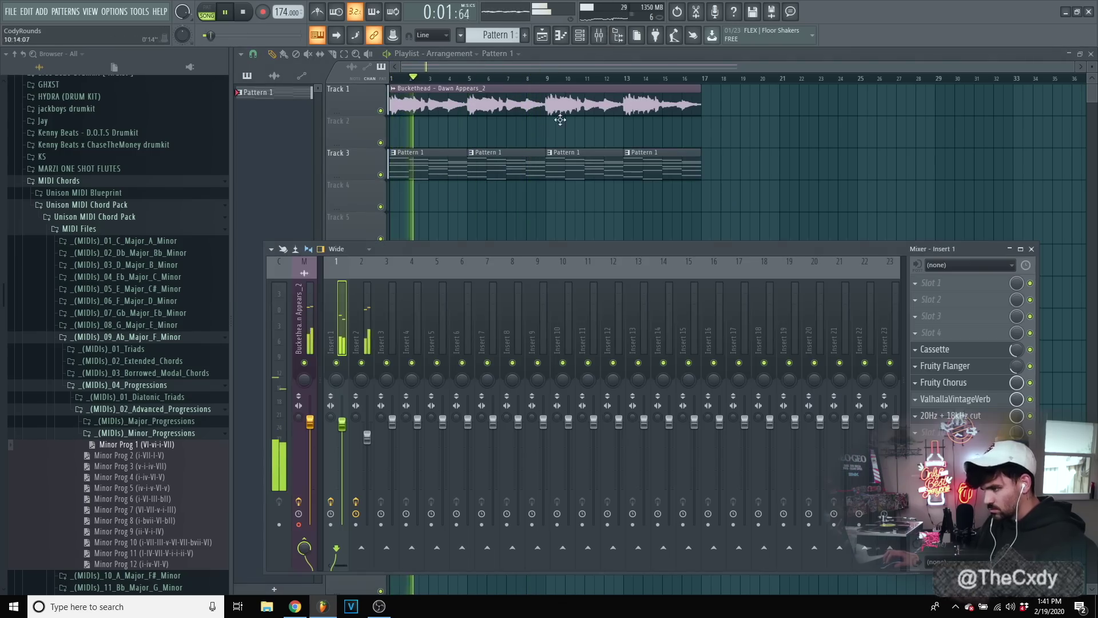
- Lower Insert 2's volume slightly and cut the high shelf of its Fruity Parametric EQ 2 around 4.2 kHz
click(354, 448)
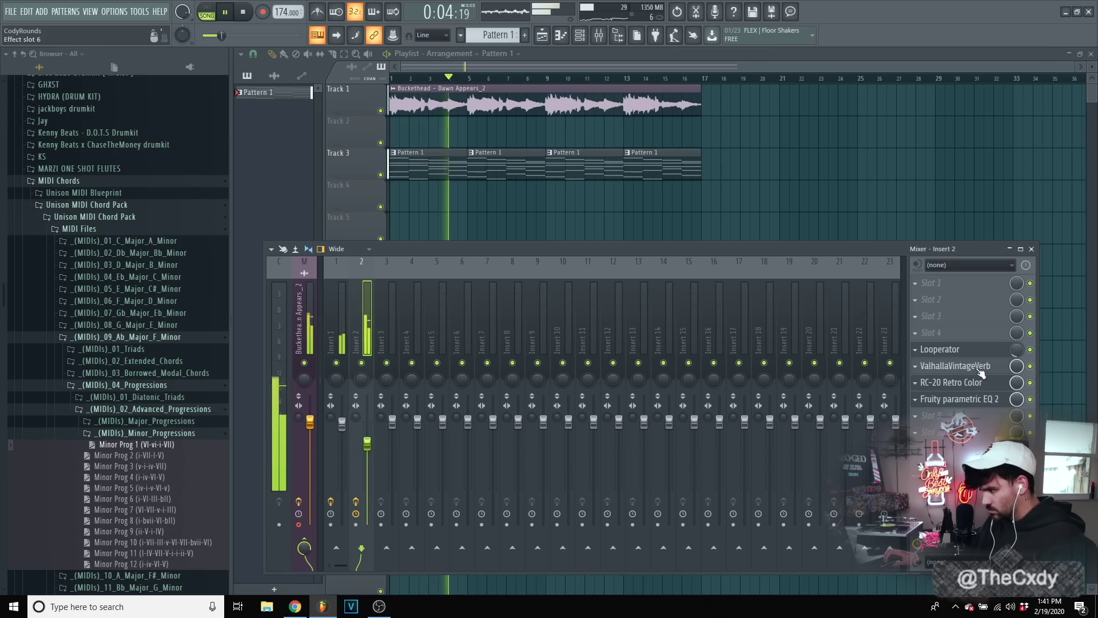
click(954, 399)
drag(489, 244, 470, 265)
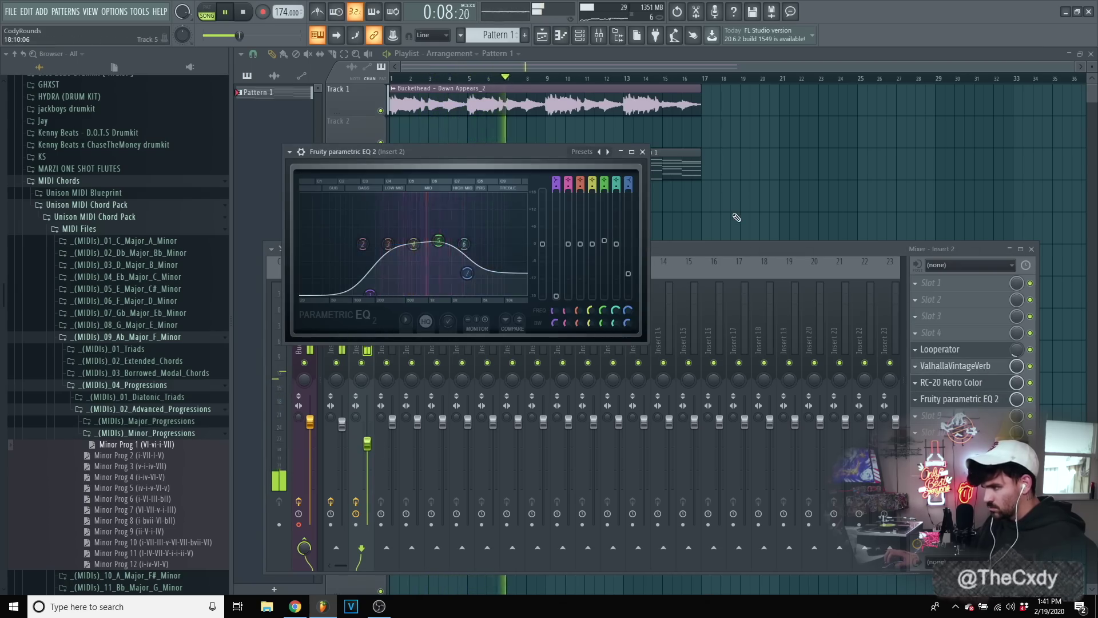
click(595, 35)
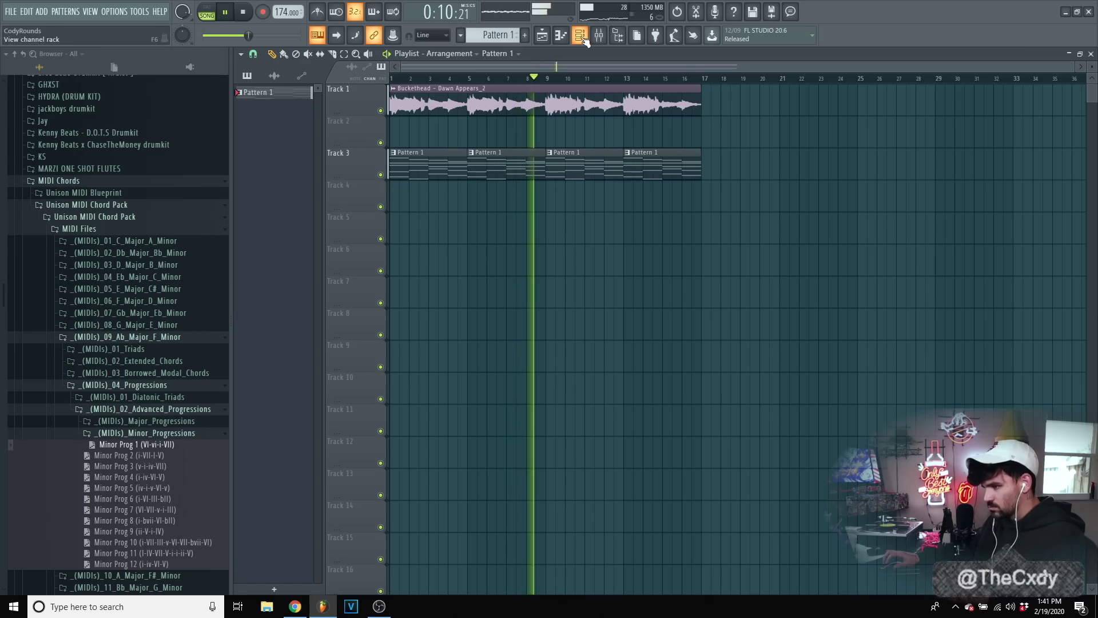
- Load the MIDI progression Minor Prog 2 (i-VII-I-V) into the ElectraX64 channel and play the song
key(space)
click(164, 456)
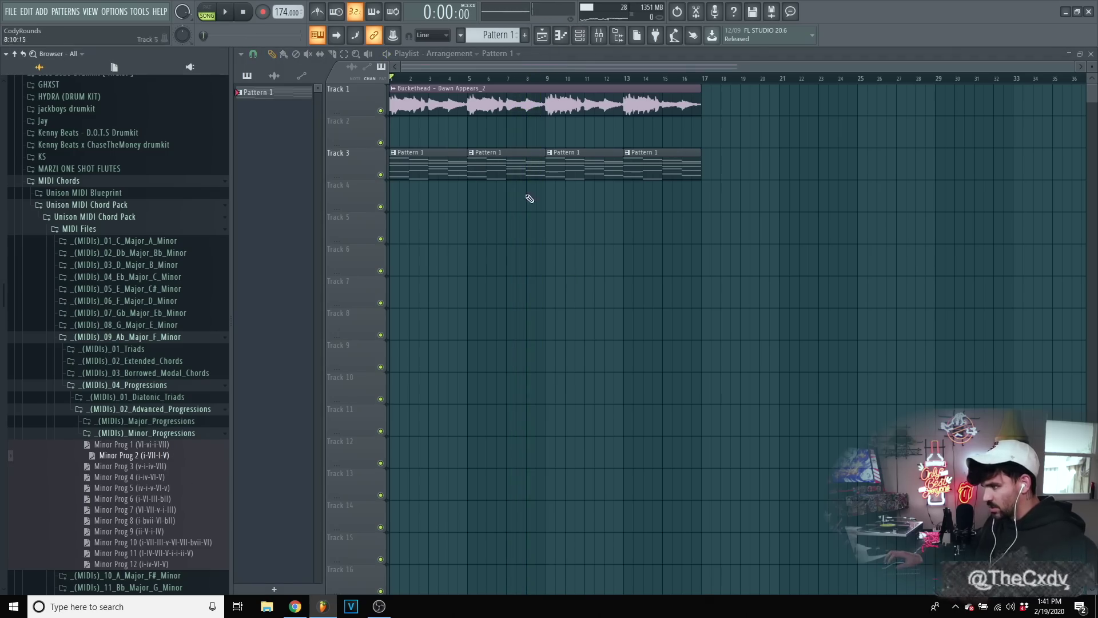
click(586, 39)
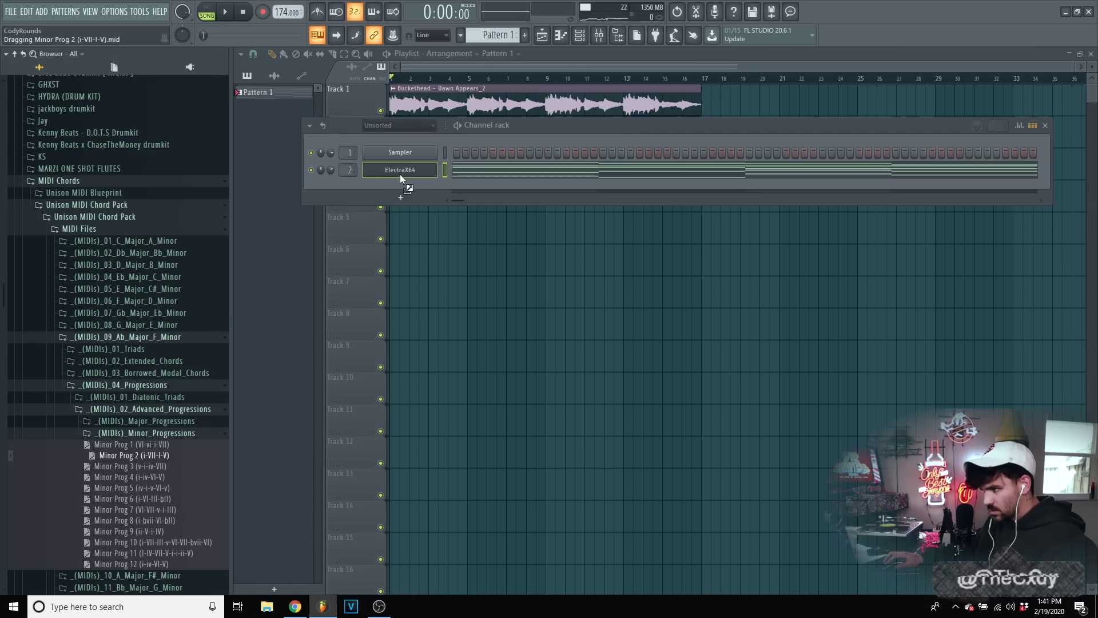
drag(400, 178, 400, 177)
key(space)
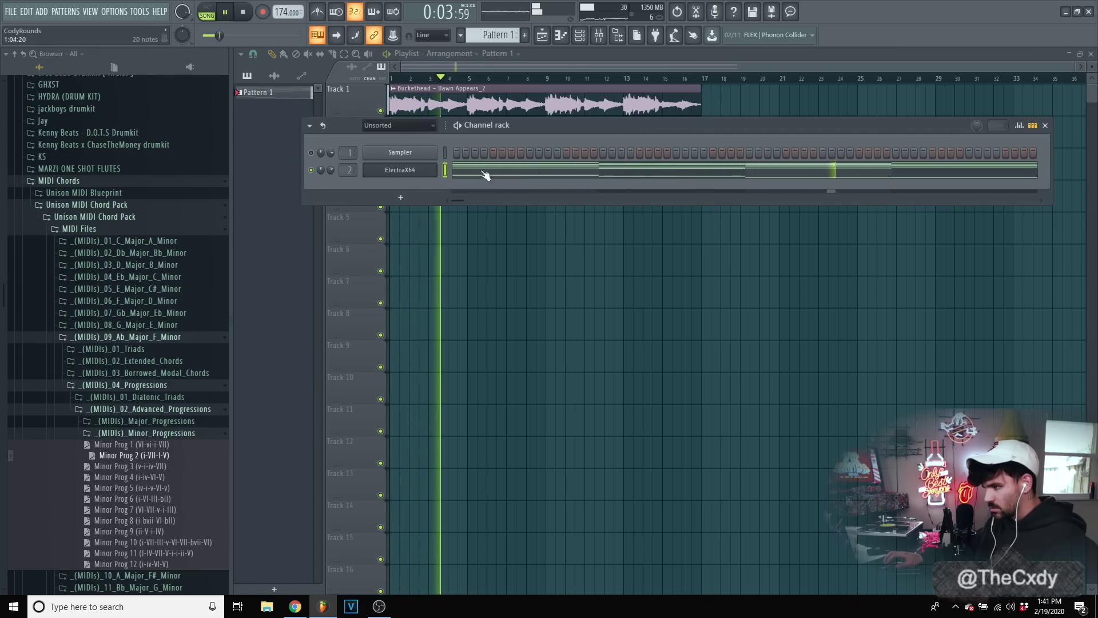
- Reset the high shelf of Insert 2's EQ and slightly boost bands 6 and 7
key(F9)
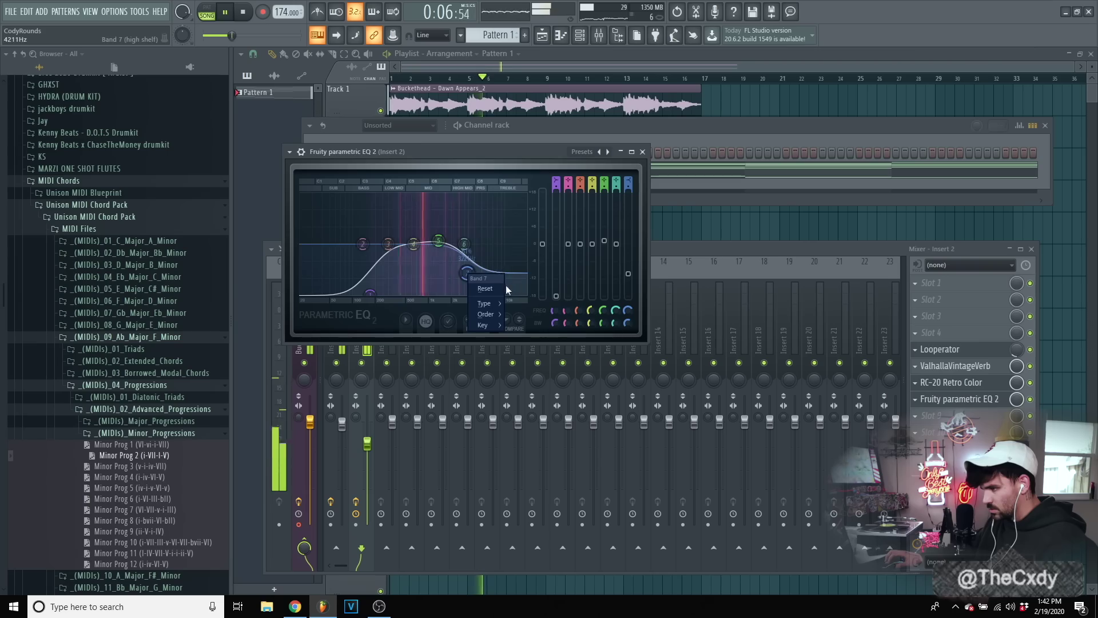
drag(437, 228, 466, 235)
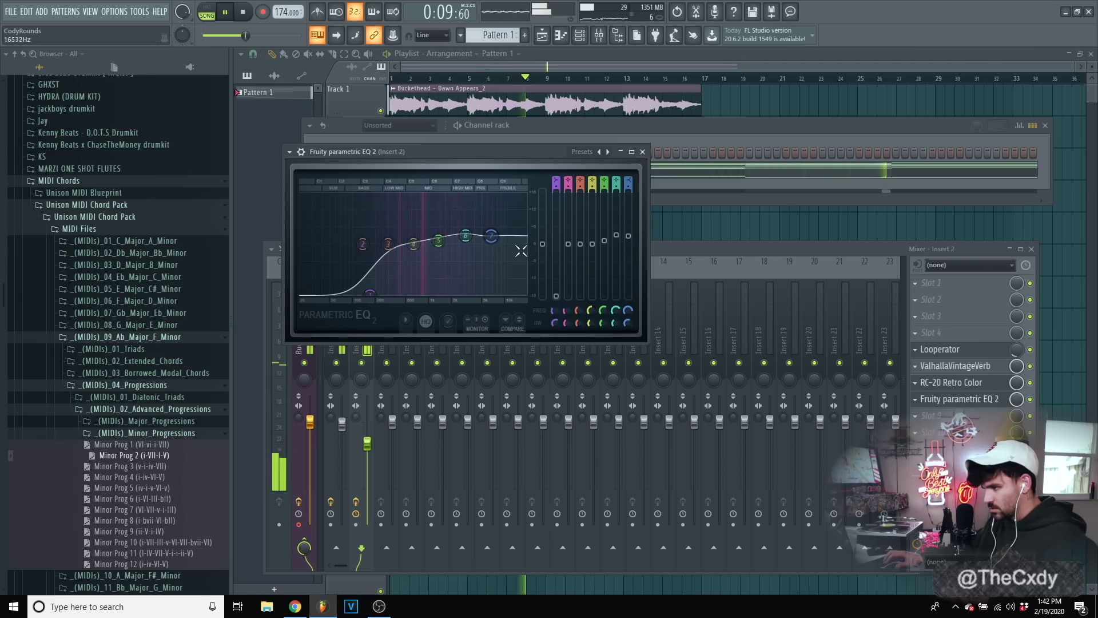
click(686, 247)
- Balance Insert 1's volume fader against Insert 2 and stop playback
drag(342, 423, 331, 444)
click(298, 524)
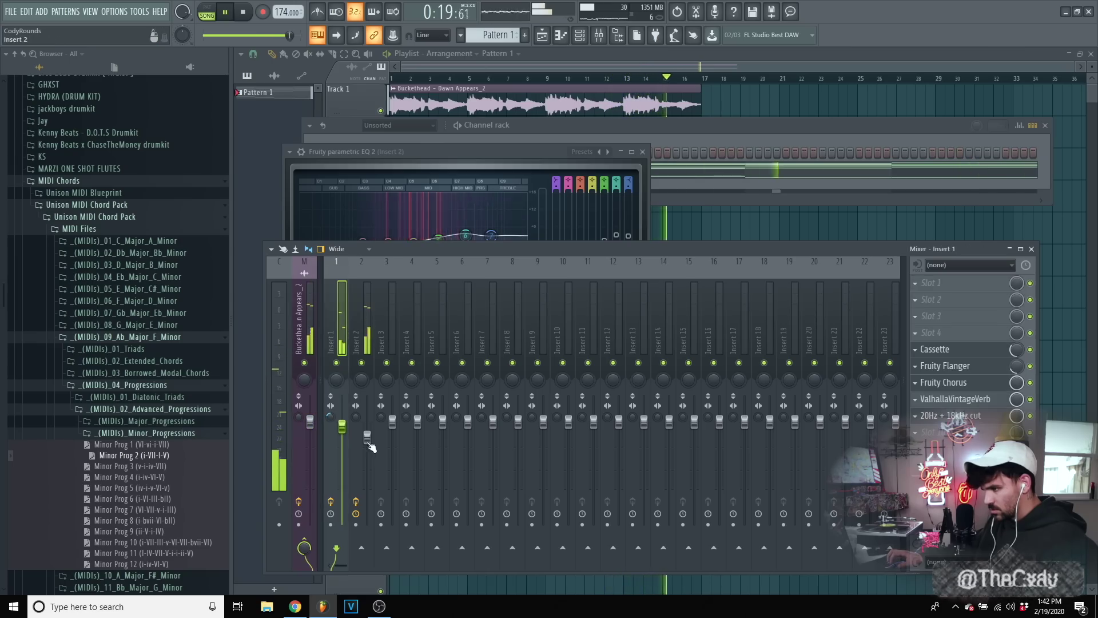
key(space)
- Set the root note of the piano roll's scale highlighting to F for the ElectraX64 chords
key(F12)
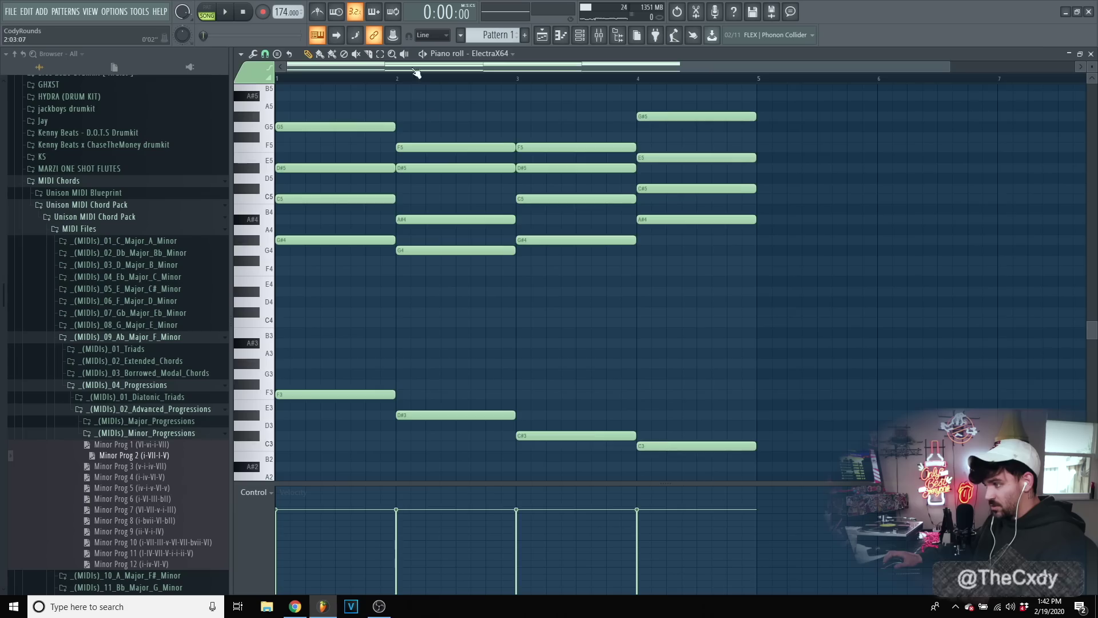
scroll(339, 100, up, 4)
scroll(343, 103, down, 2)
scroll(388, 132, down, 2)
click(241, 54)
mouse_move(273, 122)
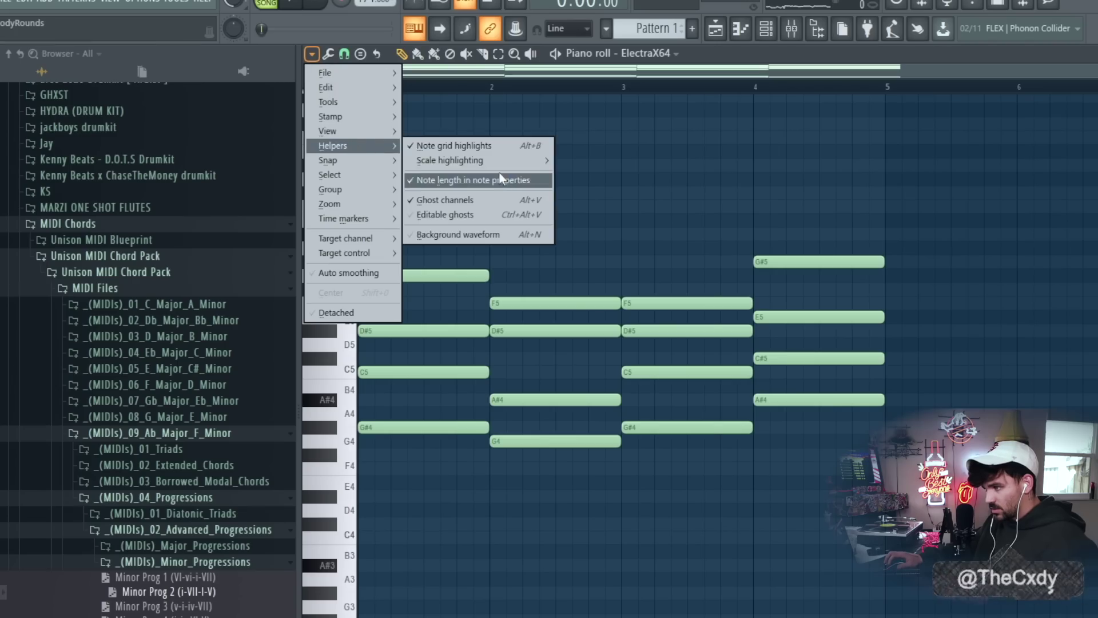
mouse_move(499, 161)
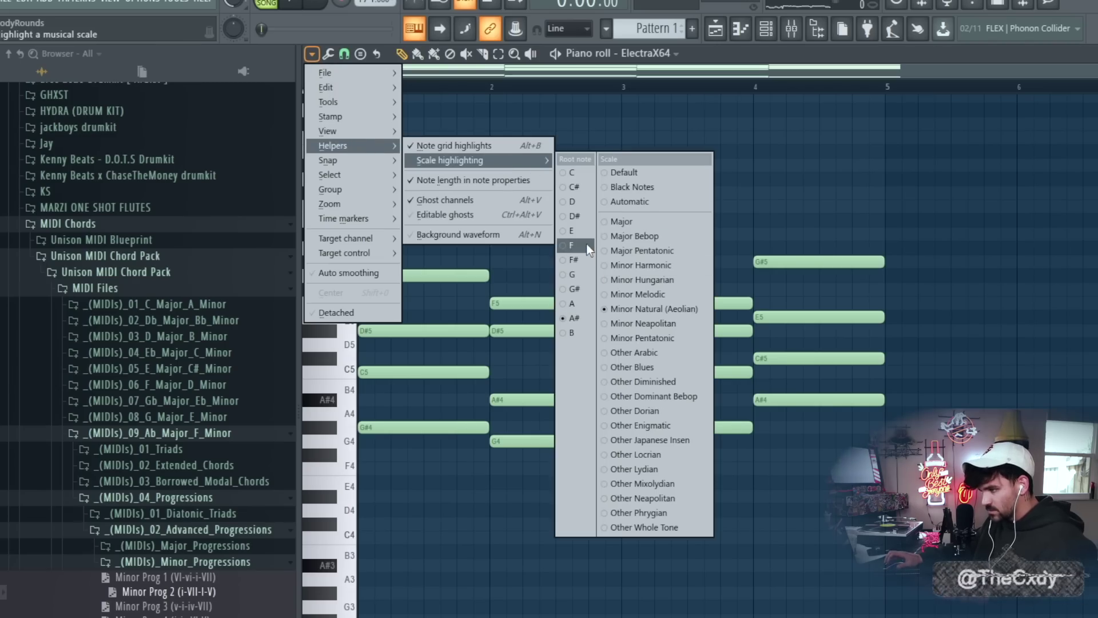
click(587, 245)
- Try half-bar melody notes above the chords, C#6 in bar 1 and D#6 in bar 2, during playback
click(411, 234)
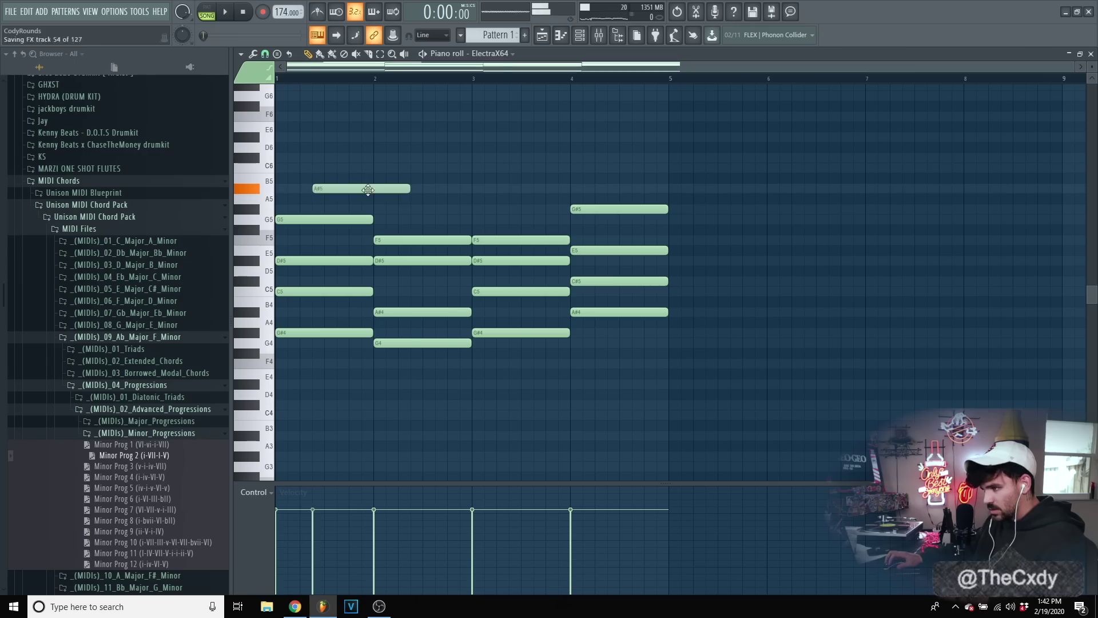
drag(368, 190, 331, 156)
key(space)
drag(421, 158, 374, 158)
click(424, 137)
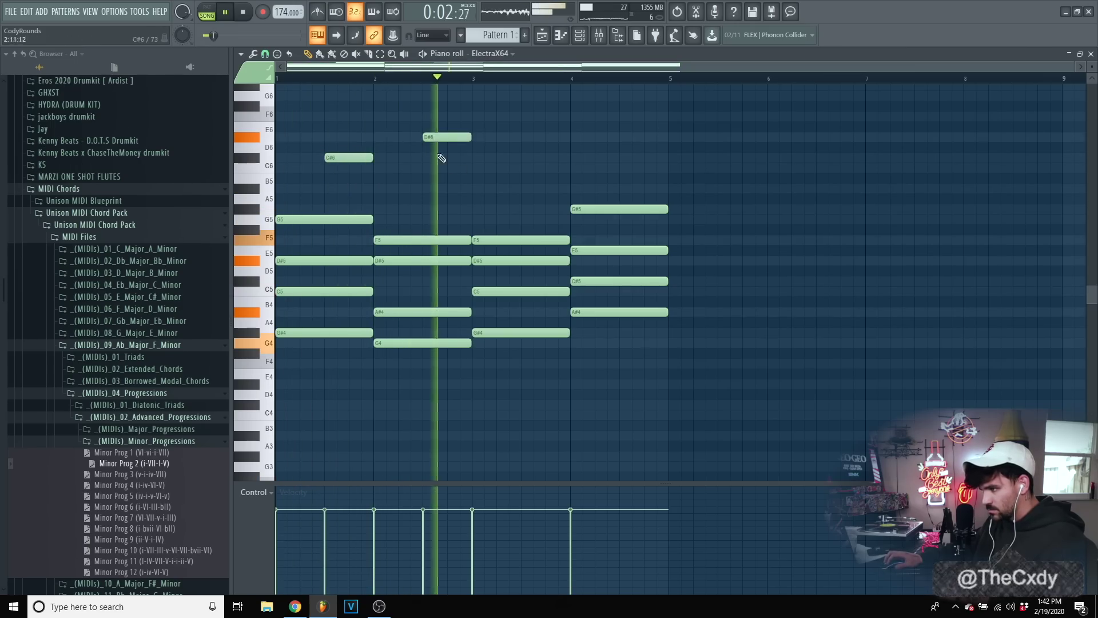
- Try rearranging the melody to a D#6 in bar 1 and a C6 in bar 2, and replay it
key(space)
drag(334, 160, 428, 168)
right_click(448, 137)
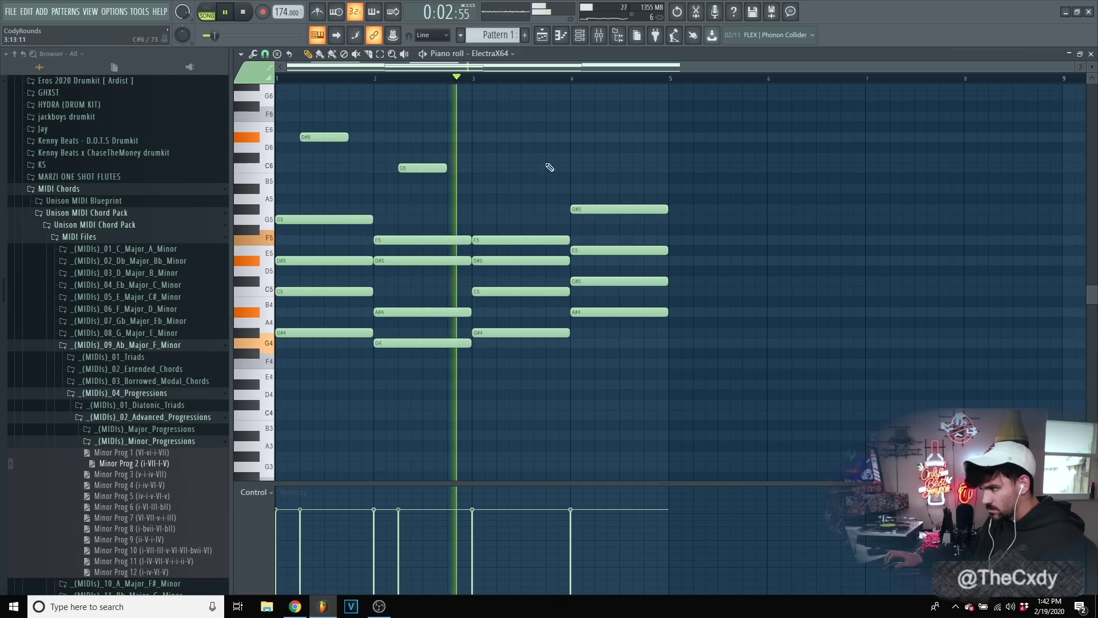
key(space)
key(space)
- Try short rising melody notes from A#5 above the bar 3 chord, keep A#5 and C6, and replay
click(510, 188)
drag(543, 188, 508, 189)
click(515, 168)
click(525, 157)
click(538, 137)
key(space)
right_click(523, 159)
key(space)
click(515, 168)
key(space)
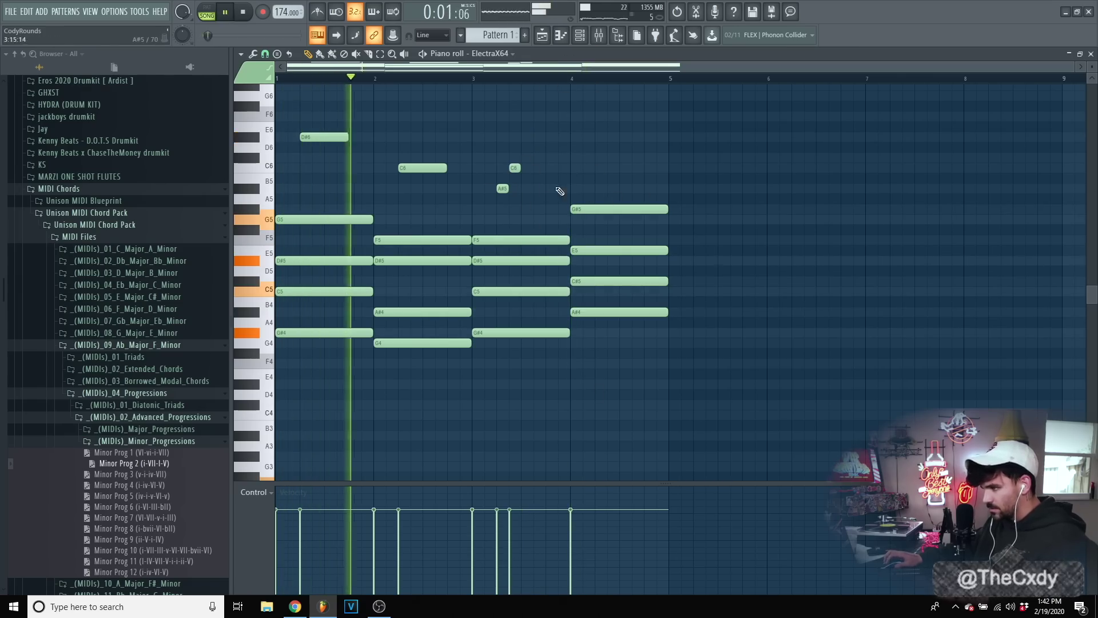
- Delete all the trial melody notes above the chords and stop playback
right_click(515, 167)
right_click(503, 188)
key(space)
right_click(343, 138)
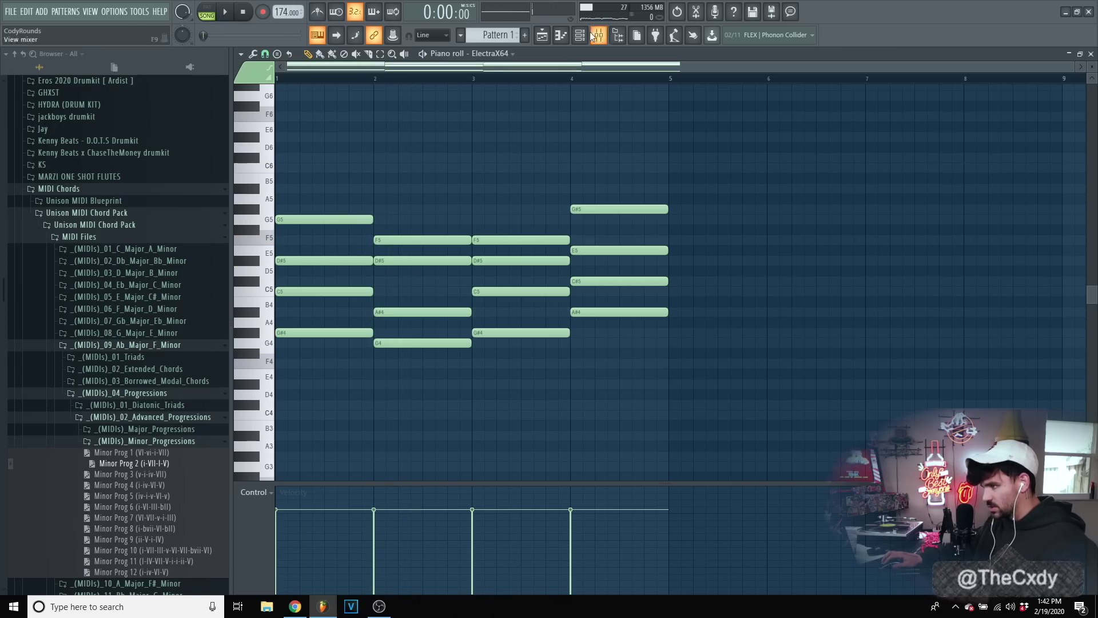
- Duplicate the ElectraX64 channel and load the preset Arp - Kings and Queens in the copy
click(561, 36)
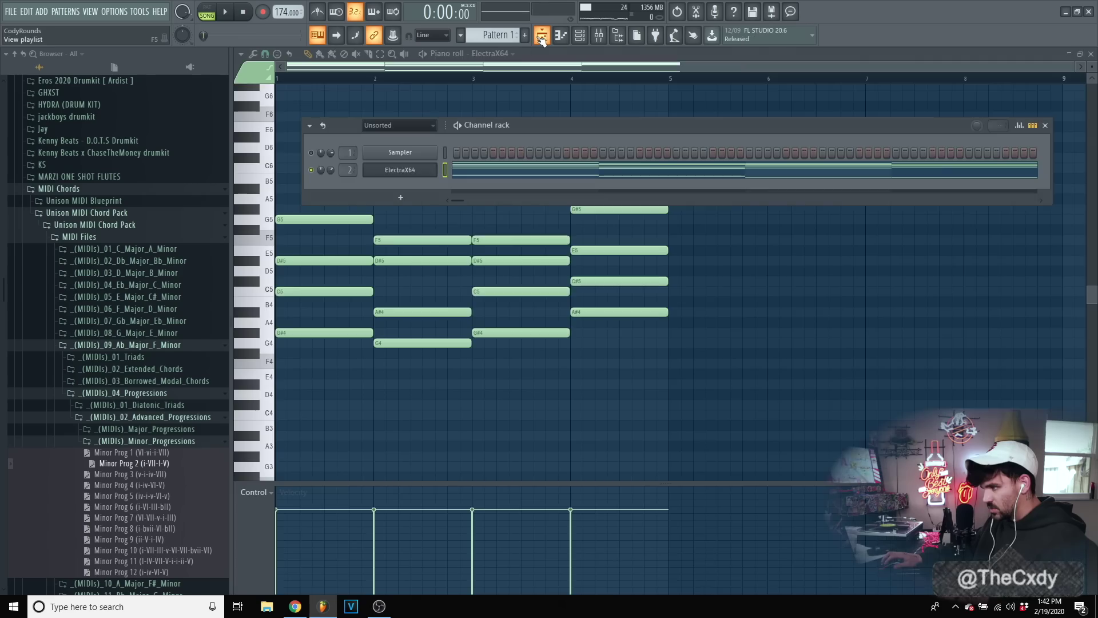
right_click(395, 170)
click(457, 269)
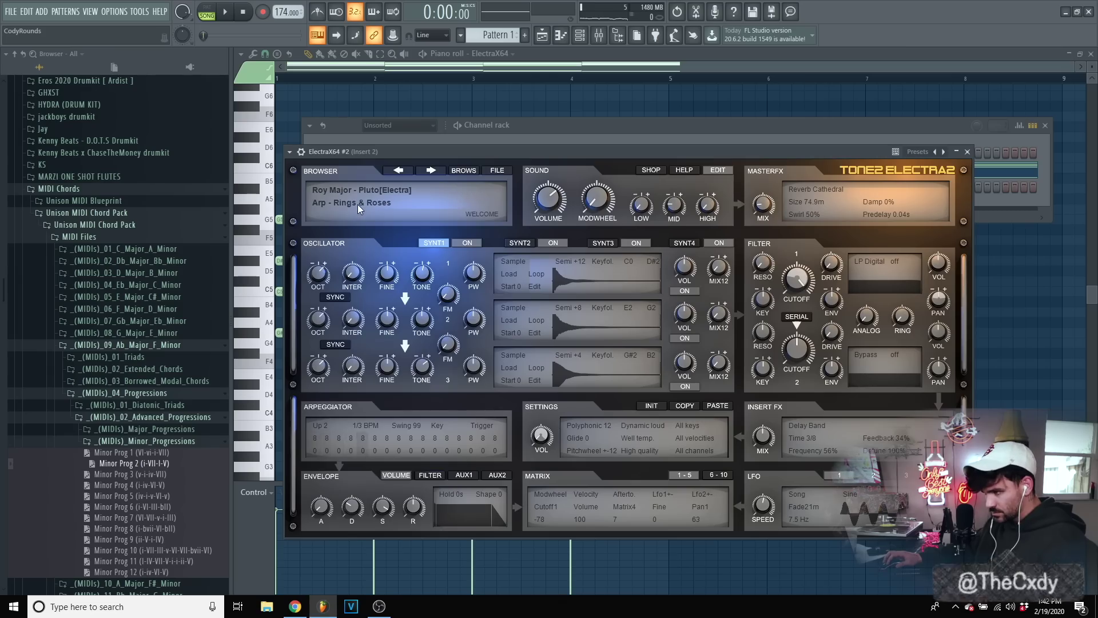
click(358, 206)
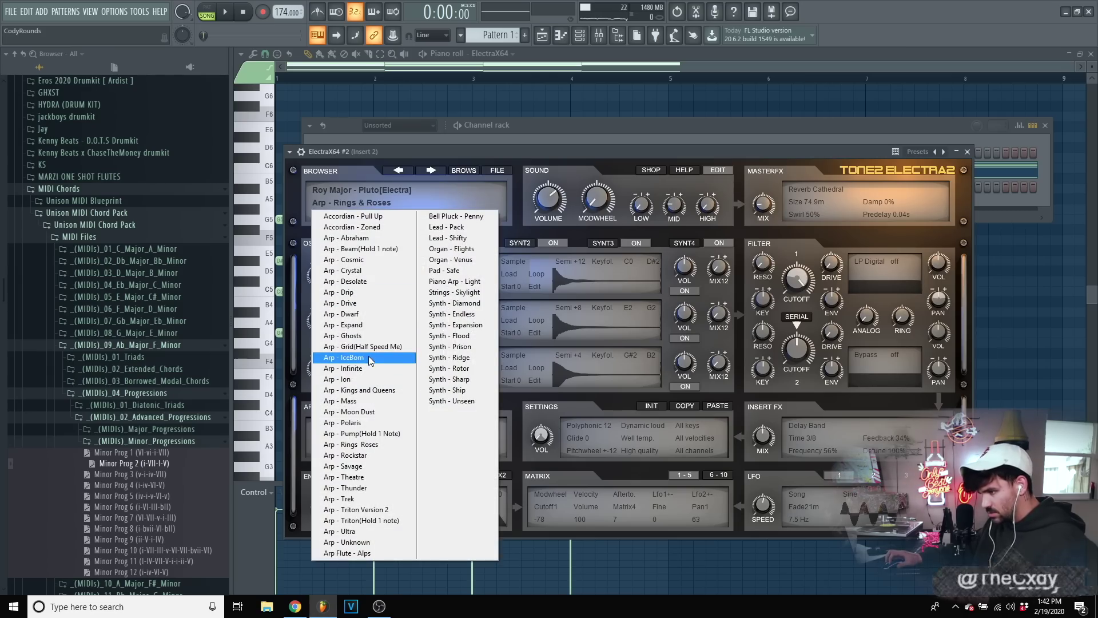
click(360, 389)
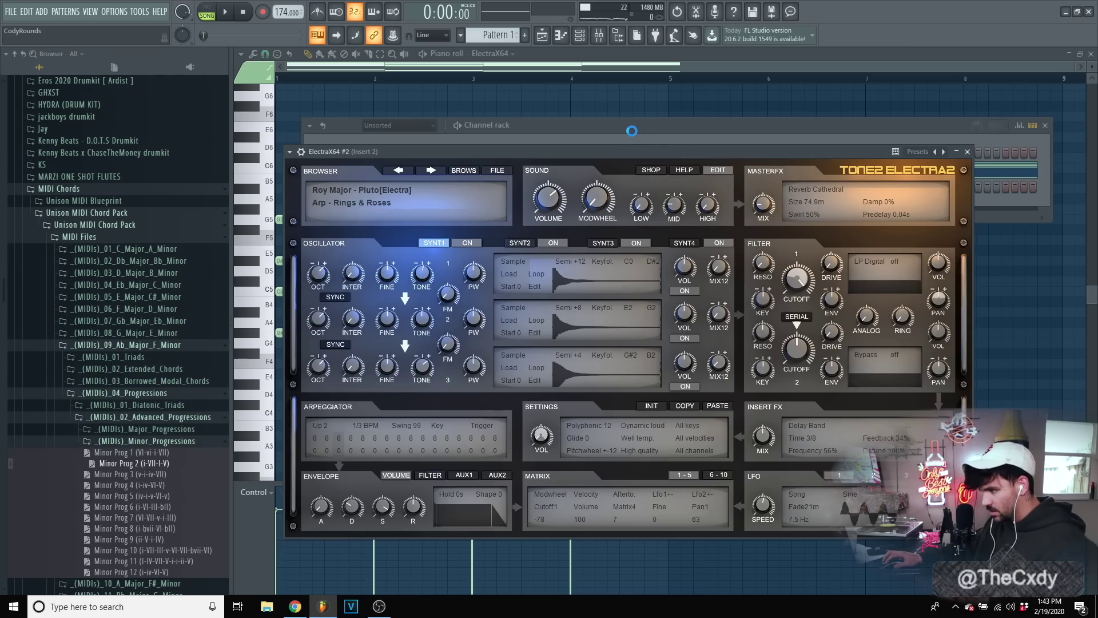
click(586, 138)
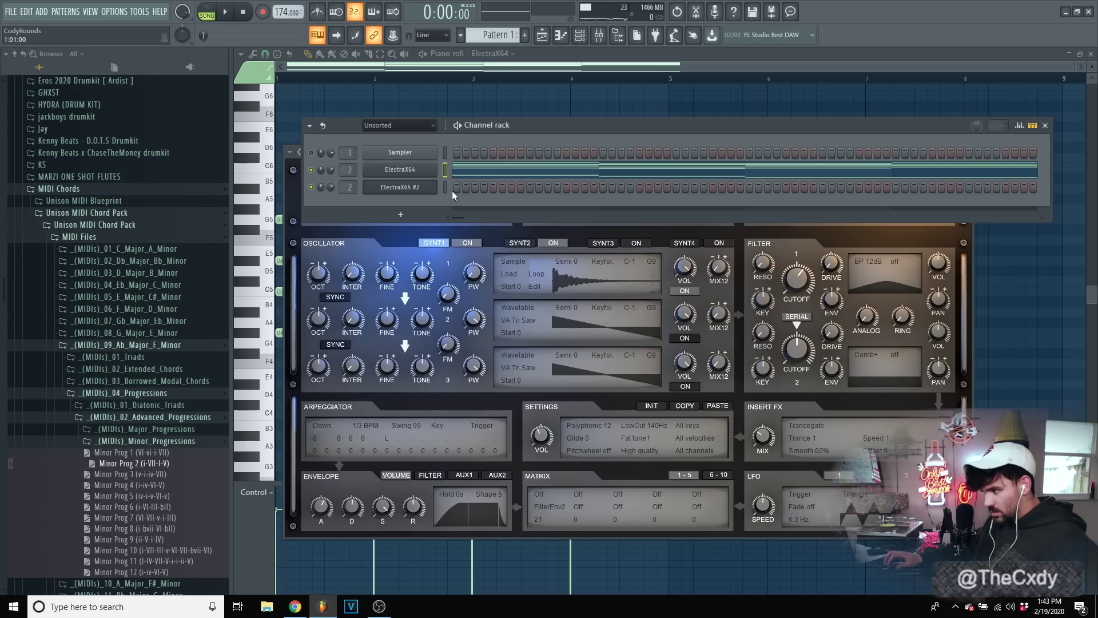
- Paste the chord progression into the ElectraX64 #2 channel, play it solo and load the preset Arp - IceBorn
click(405, 187)
key(space)
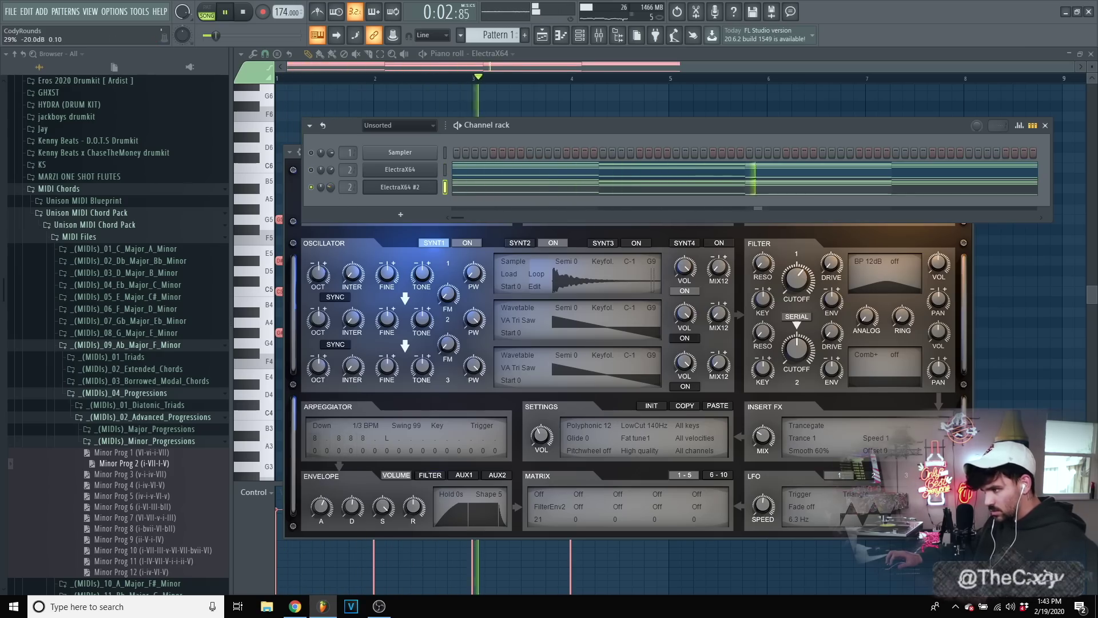
click(388, 194)
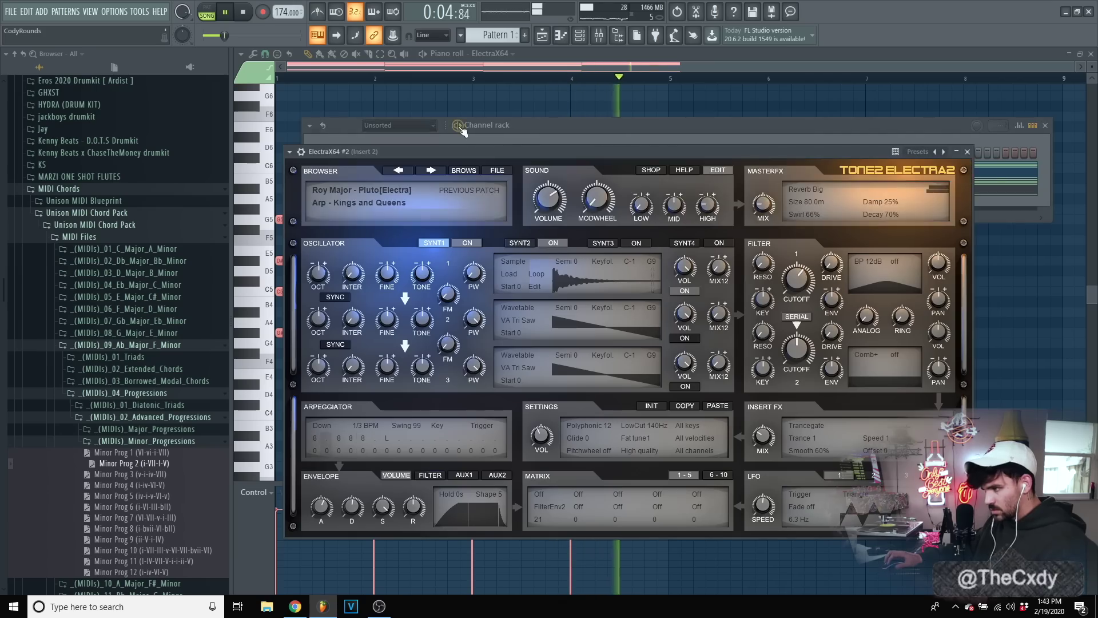
click(459, 130)
click(369, 188)
click(361, 196)
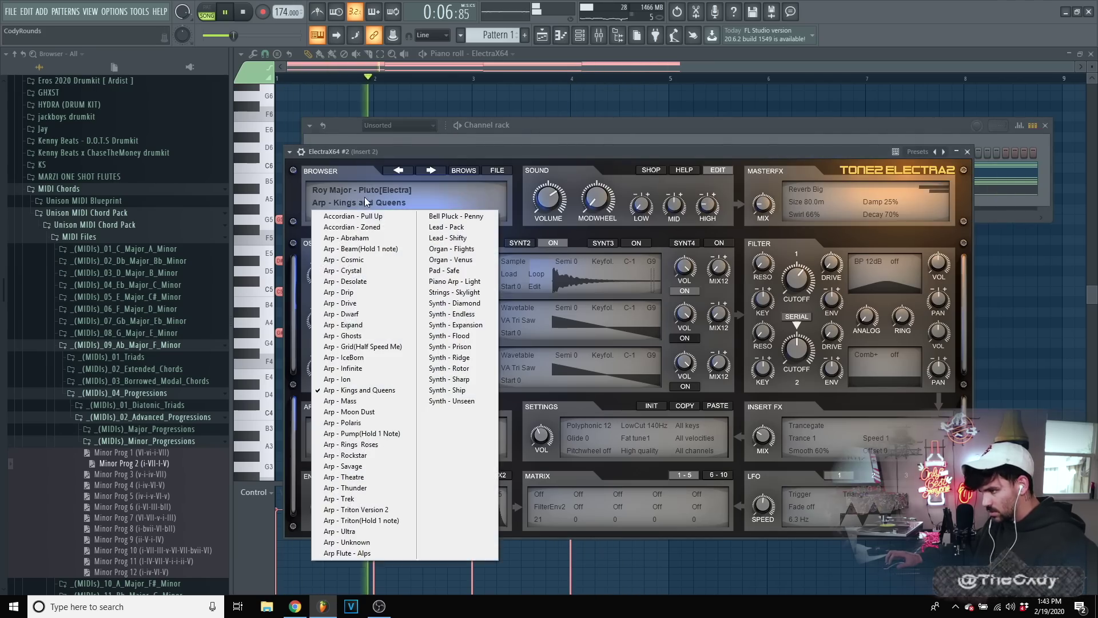
click(365, 356)
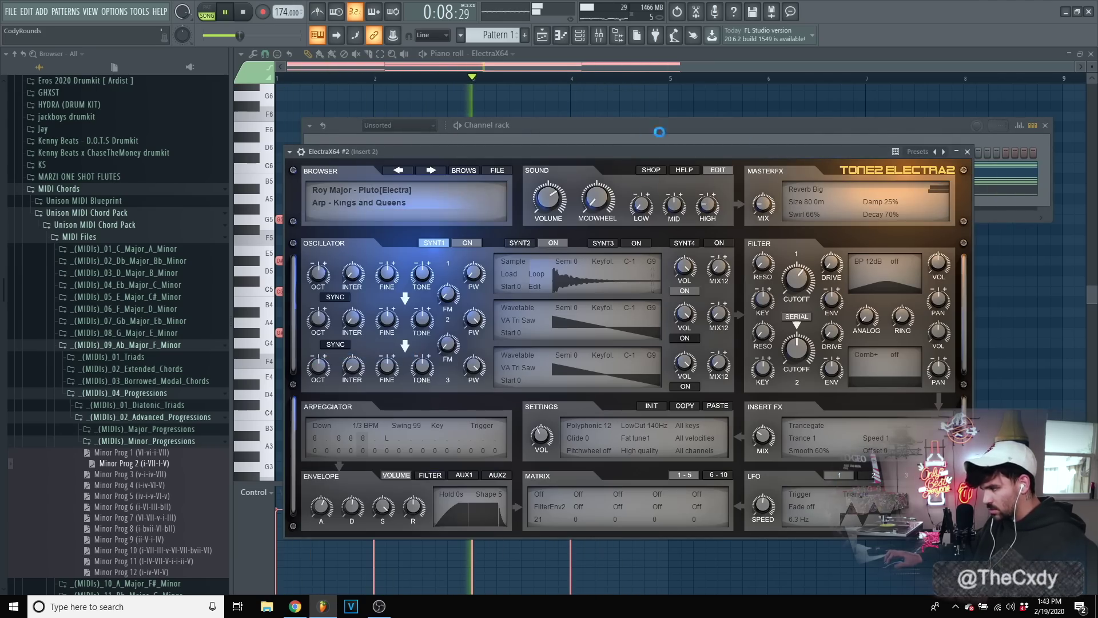
click(992, 212)
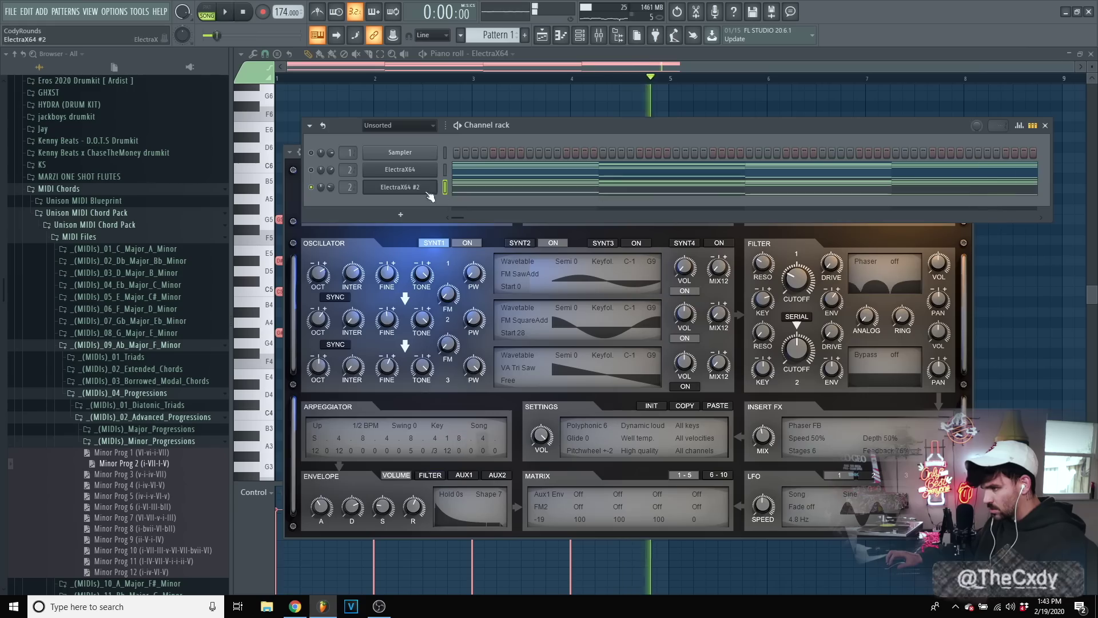
- Enable all channels in the rack and replay the two ElectraX64 layers together with the guitar sample
key(space)
key(space)
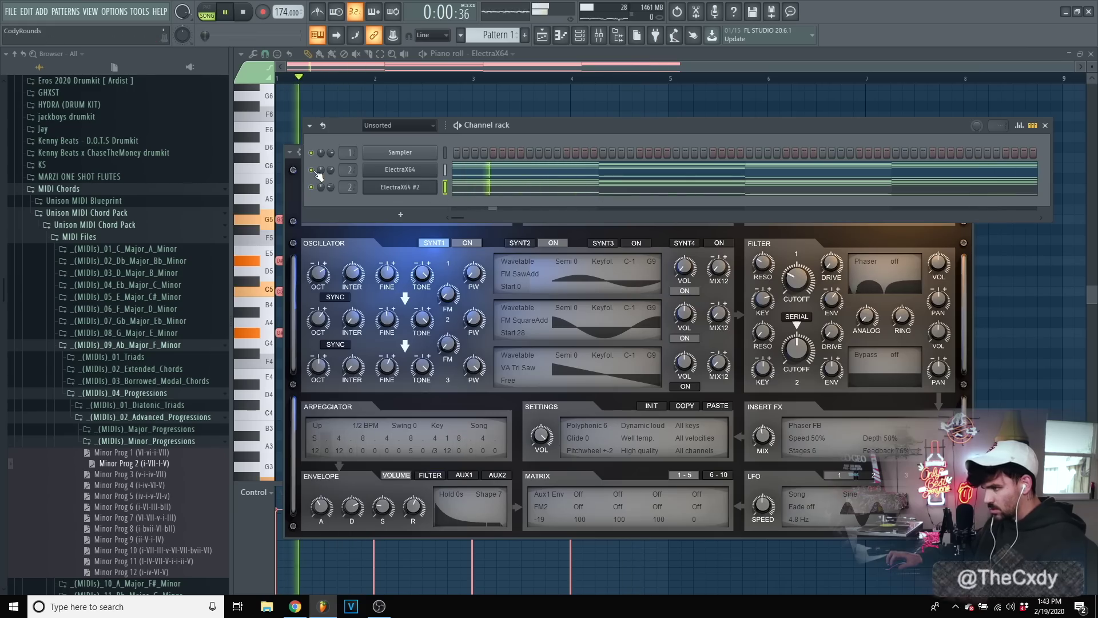
click(311, 187)
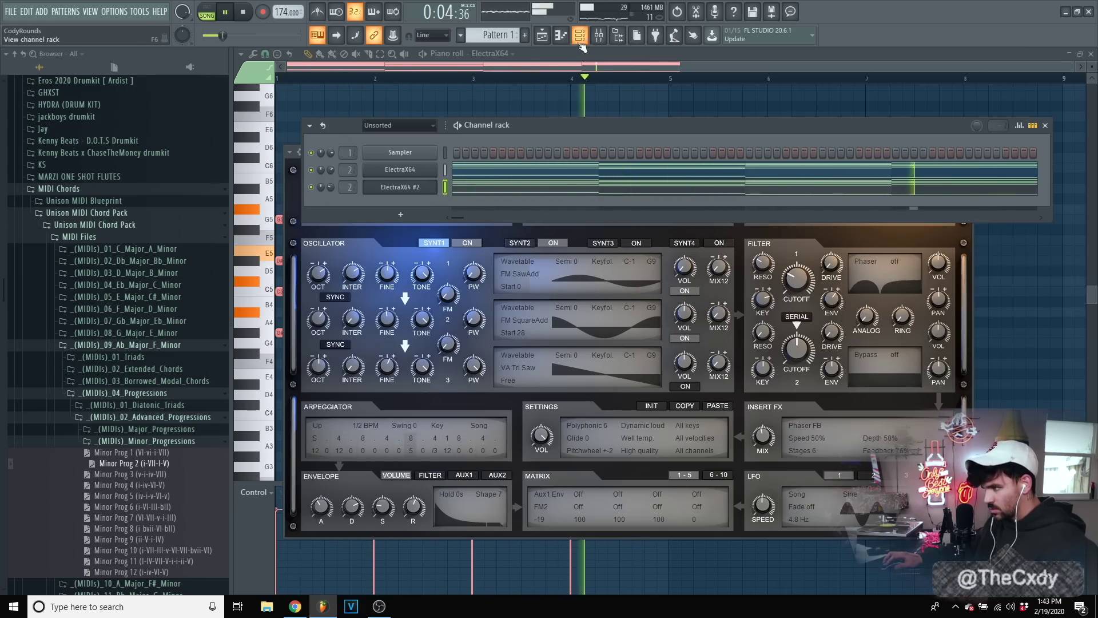
- Route the ElectraX64 #2 channel to mixer insert 3
click(598, 36)
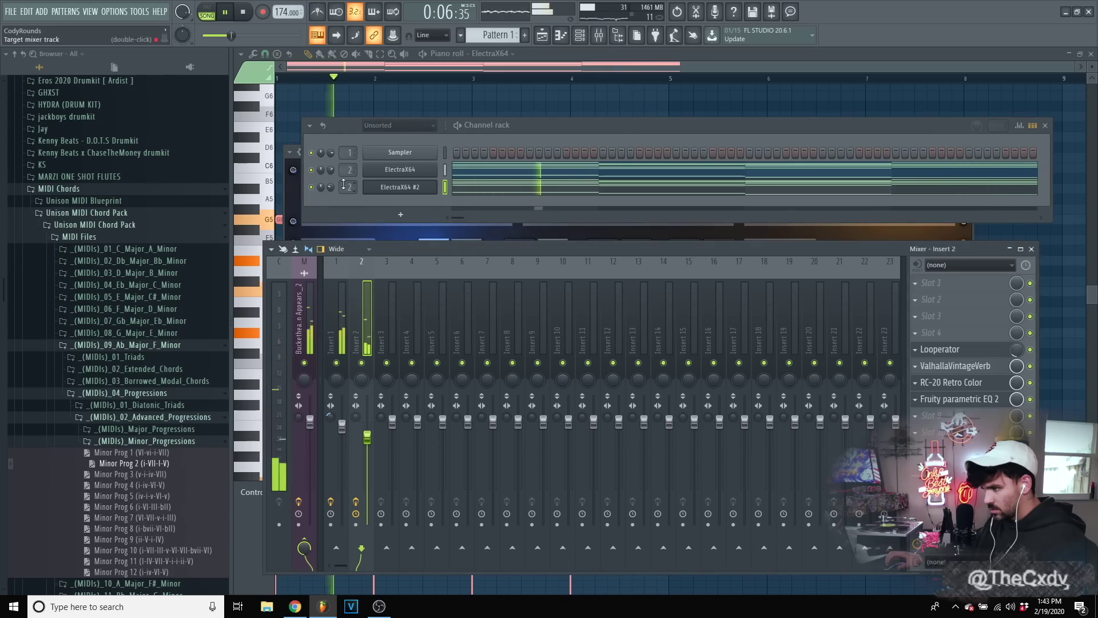
right_click(370, 318)
mouse_move(418, 321)
drag(504, 330, 389, 321)
- Load Fruity Parametric EQ 2 in slot 8 of insert 3 and raise the insert's level to about 3.3 dB
click(965, 399)
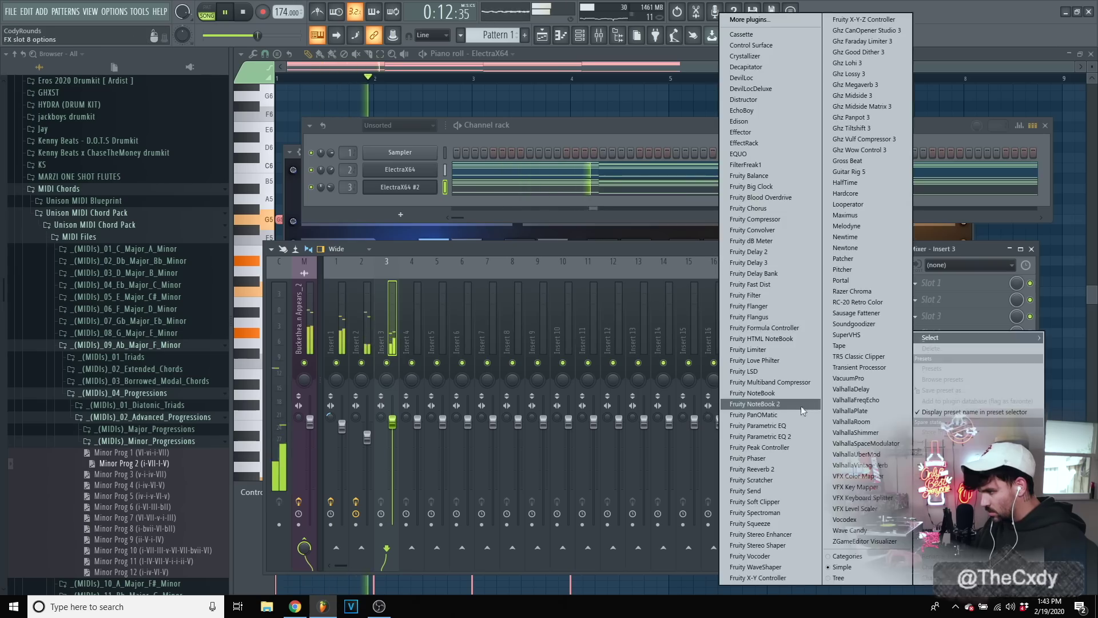
click(769, 419)
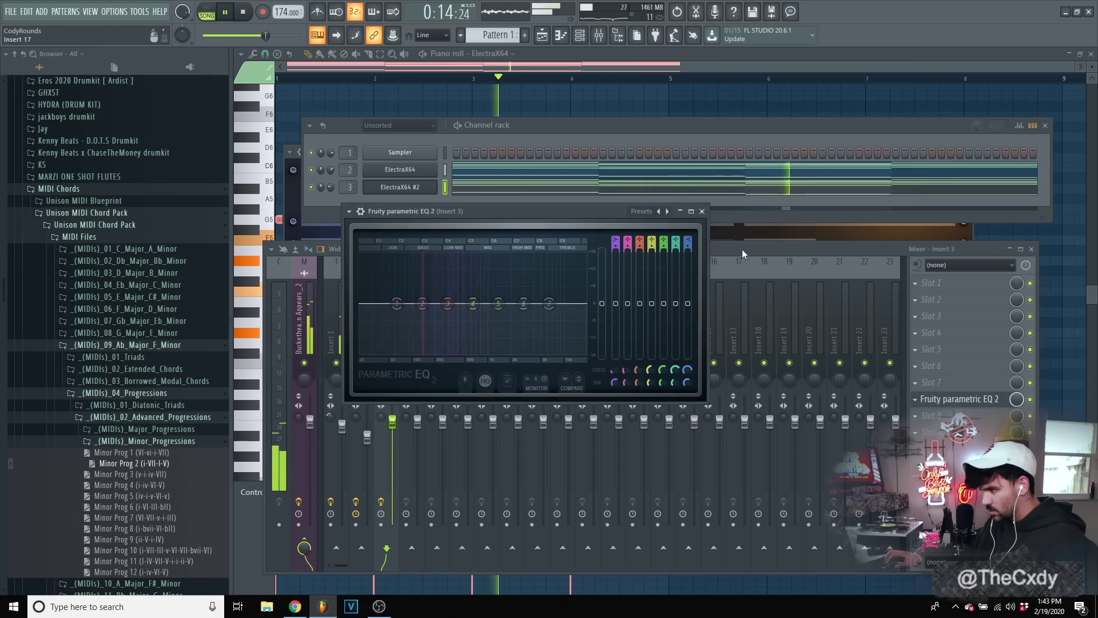
click(438, 407)
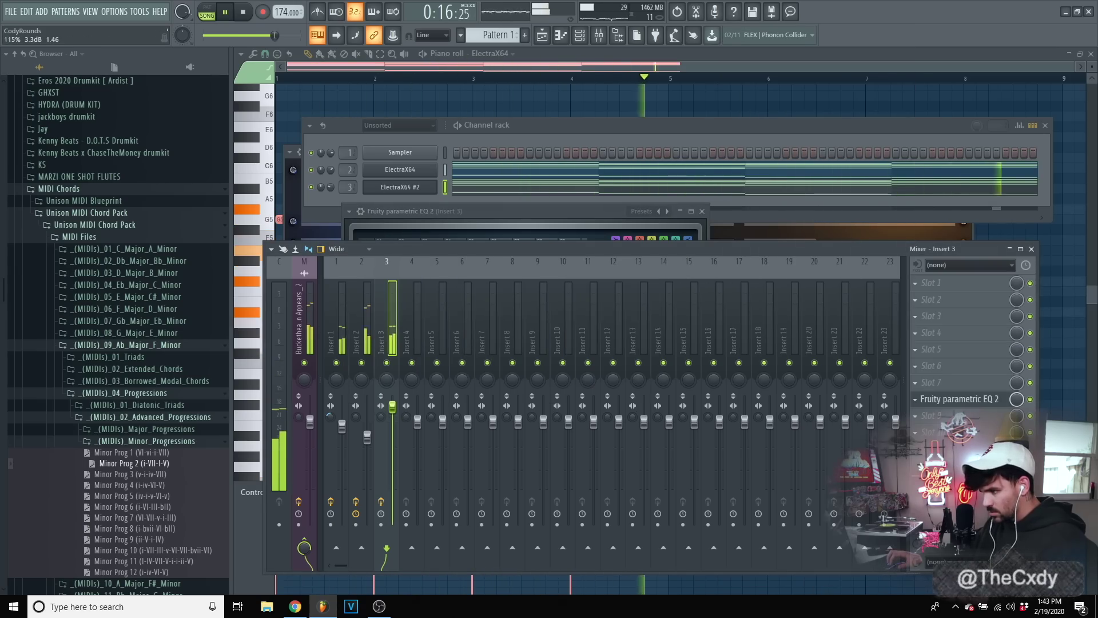
- Try transposing the ElectraX64 #2 chords up an octave, replay them, and transpose them back down
click(507, 192)
key(space)
key(ctrl+Up)
key(space)
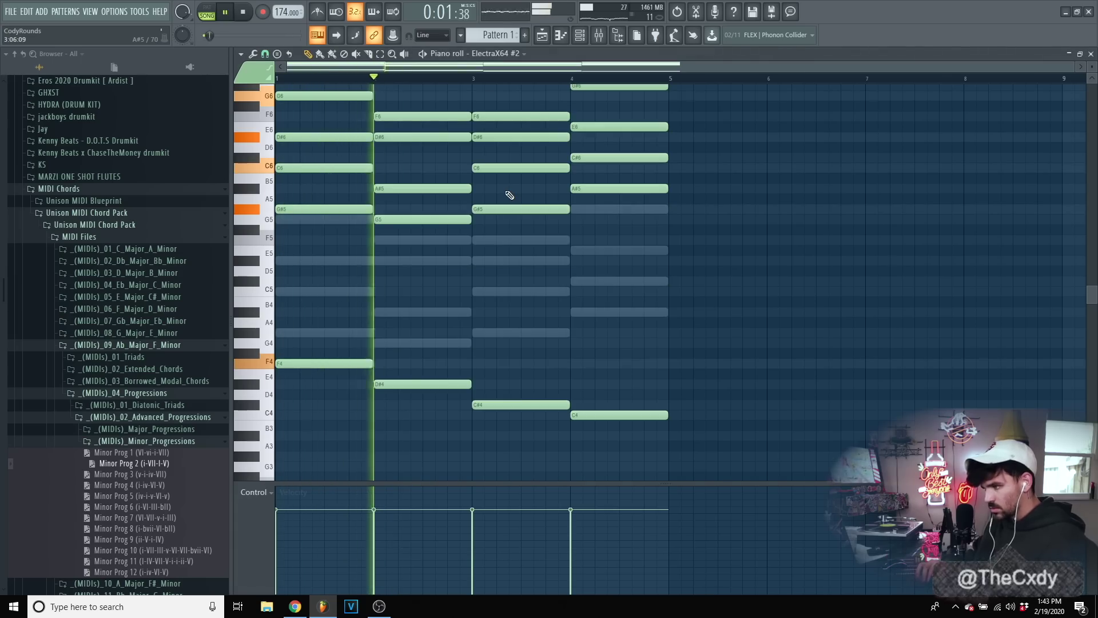
key(ctrl+Down)
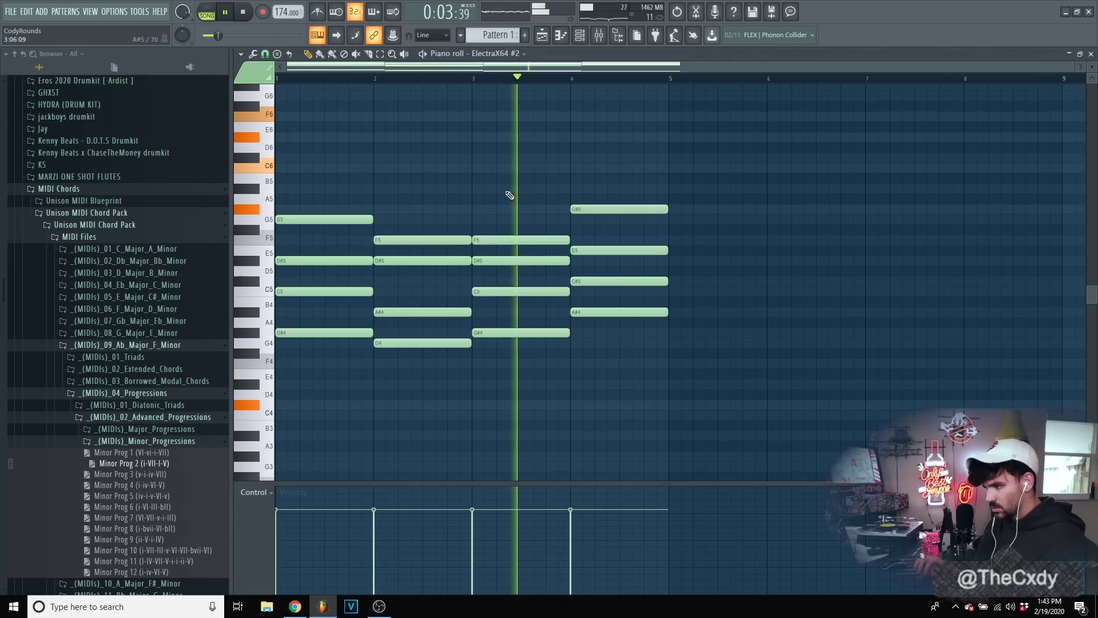
scroll(689, 213, down, 3)
click(1092, 54)
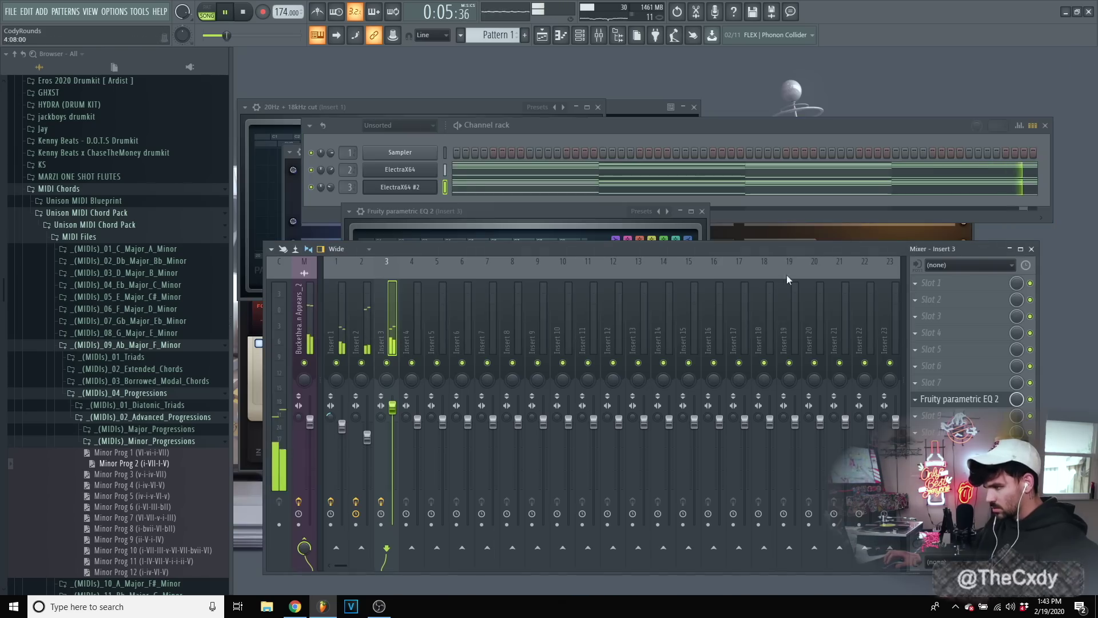
- Lower the level of mixer insert 1 slightly and split Pattern 1 by channel
drag(342, 426, 342, 434)
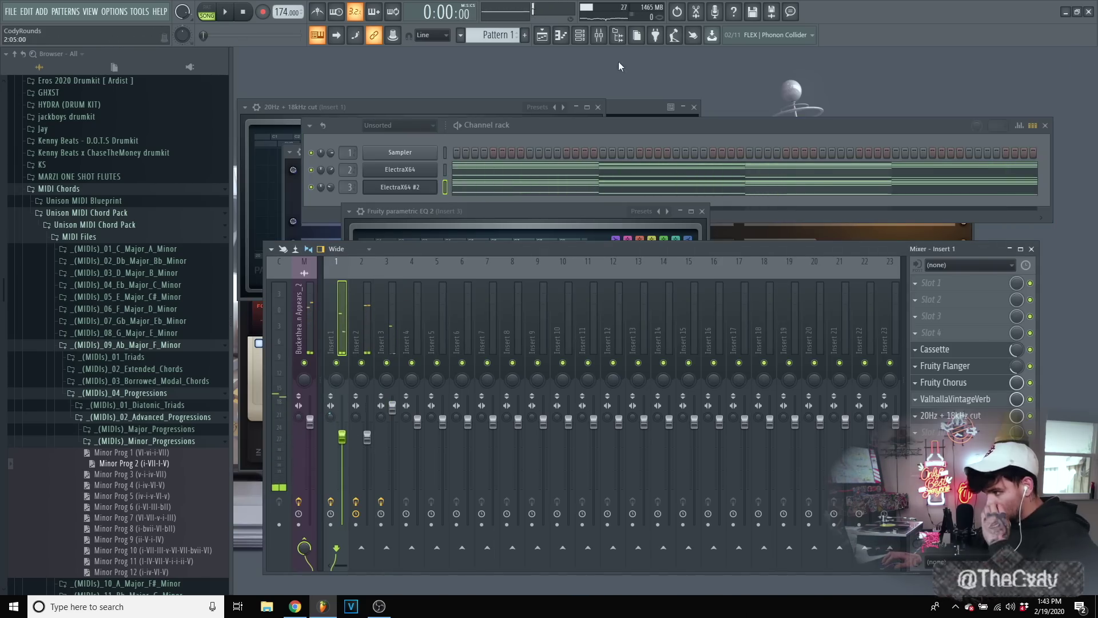
click(541, 38)
right_click(516, 40)
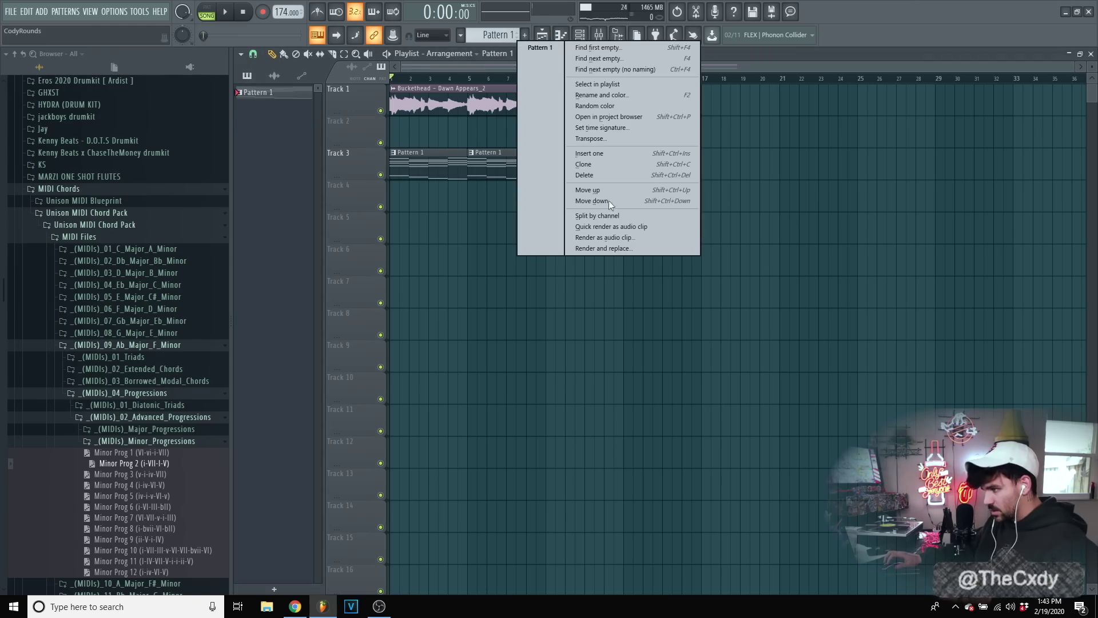
click(608, 216)
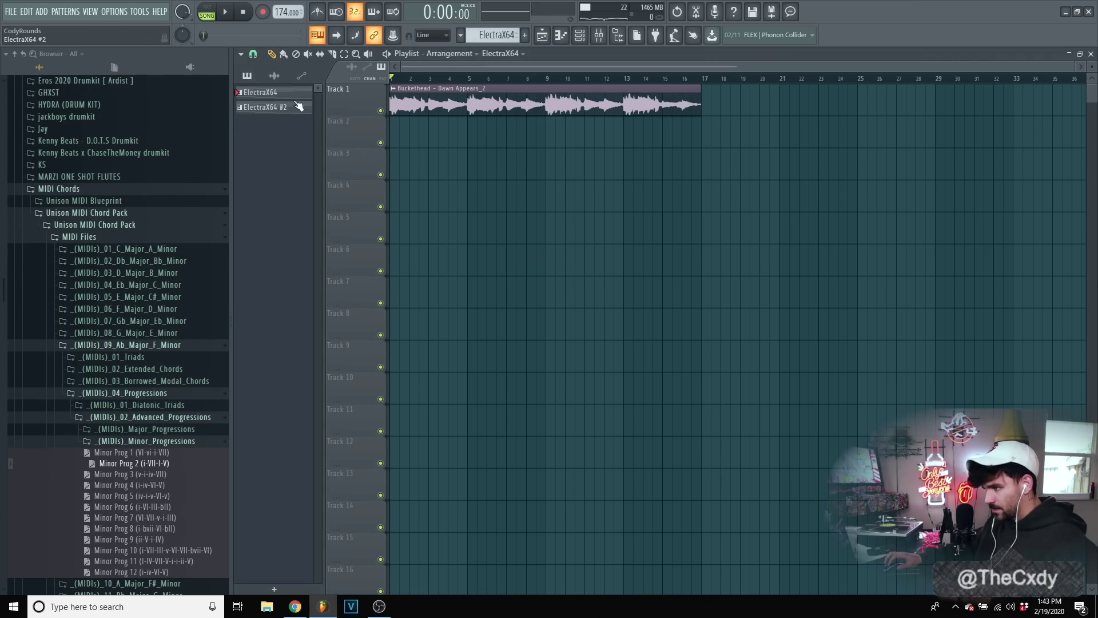
- Place the ElectraX64 pattern on track 3 and ElectraX64 #2 on track 4, repeating both under the guitar sample
drag(275, 113, 391, 164)
drag(502, 206, 367, 155)
key(ctrl+b)
key(ctrl+b)
key(ctrl+b)
key(ctrl+d)
- Delete the ElectraX64 and ElectraX64 #2 clips from bars 1 to 8 and play the arrangement
ctrl+drag(773, 207, 399, 197)
key(Delete)
key(ctrl+z)
right_click(492, 203)
right_click(452, 202)
ctrl+click(566, 245)
scroll(498, 67, down, 1)
right_click(433, 153)
right_click(452, 152)
key(space)
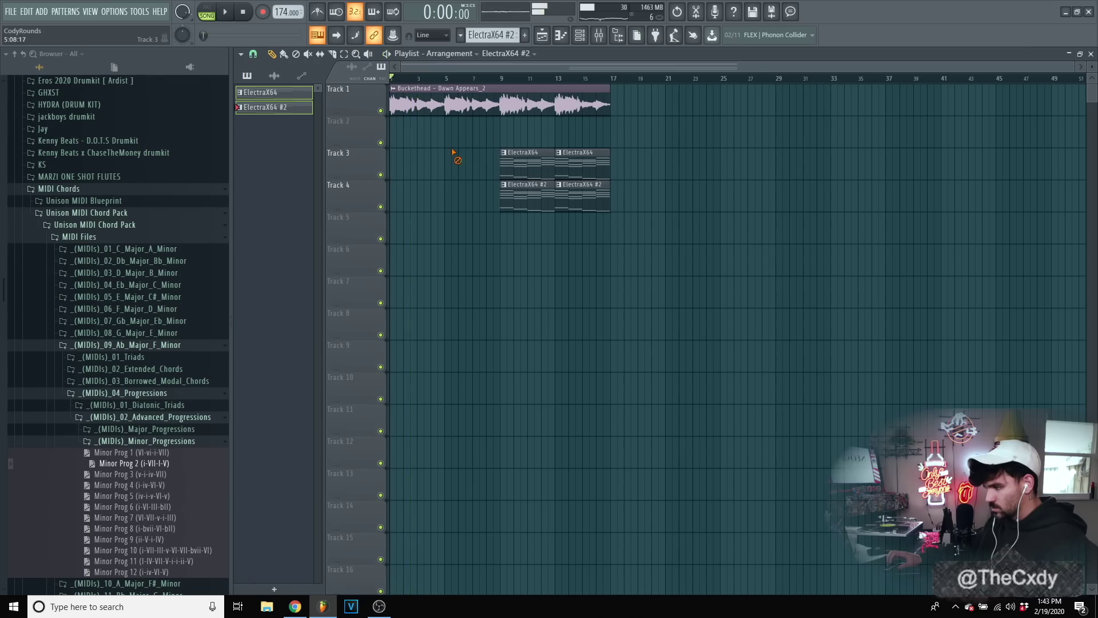
- Fill bars 1 to 8 of track 3 with ElectraX64 clips, keeping track 4 empty over those bars
double_click(493, 98)
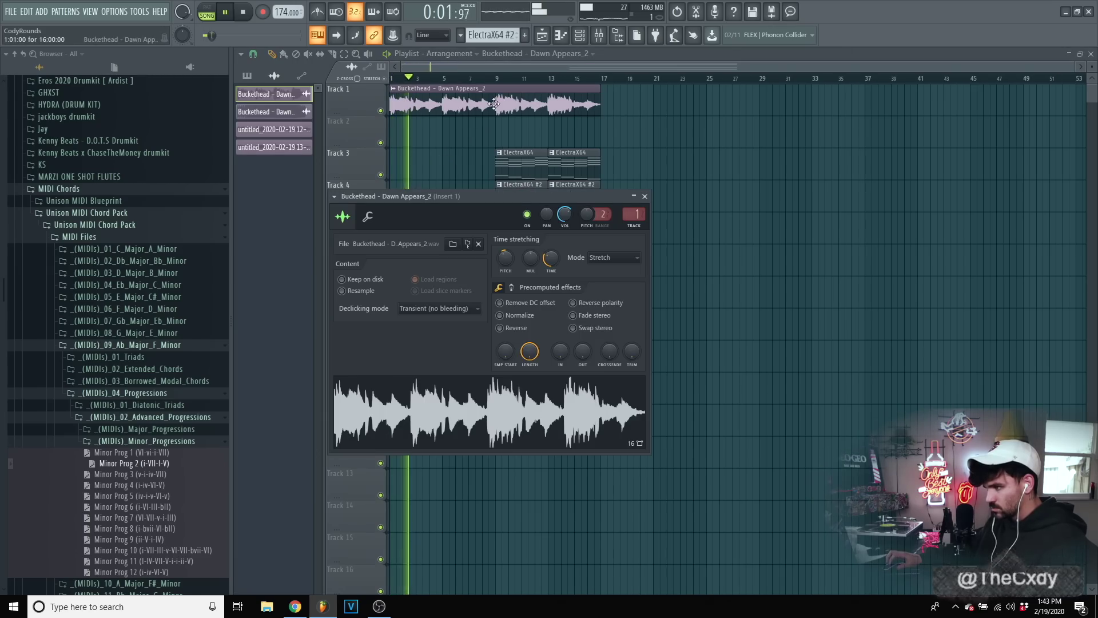
key(Escape)
drag(621, 210, 397, 166)
ctrl+click(750, 166)
right_click(462, 208)
right_click(426, 206)
- Extend the arrangement with ElectraX64 clips over bars 17 to 24 and ElectraX64 #2 clips over bars 25 to 32
scroll(610, 67, up, 2)
drag(602, 160, 726, 169)
key(ctrl+b)
drag(615, 206, 964, 186)
ctrl+click(910, 149)
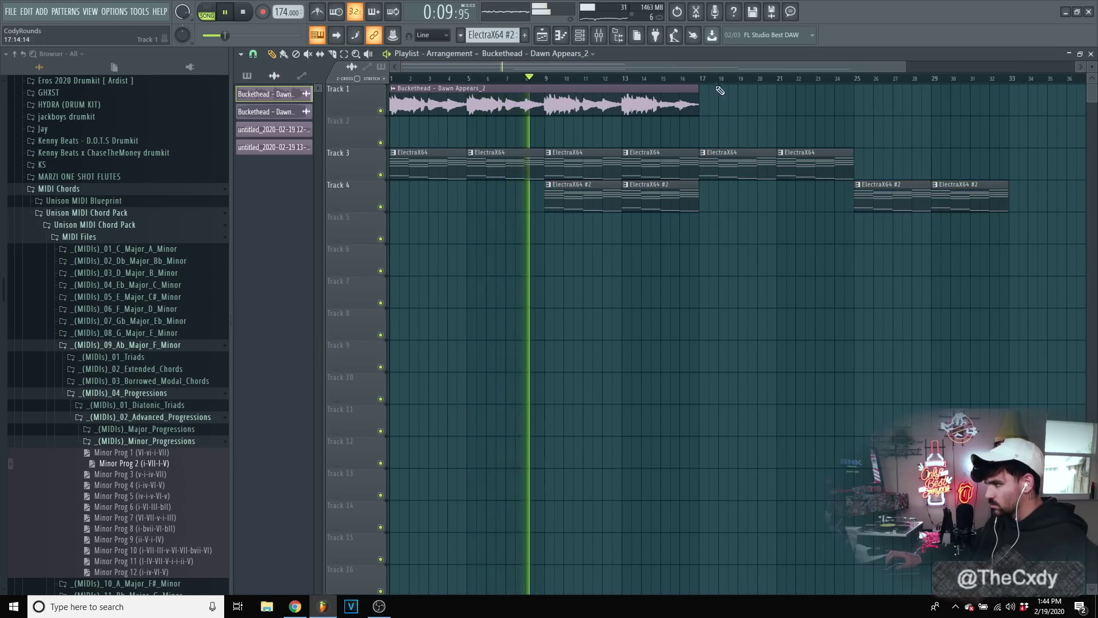
- Stop playback, create Pattern 3 and place four eight-bar clips of it on track 6 across bars 1 to 32
scroll(595, 67, down, 3)
key(space)
scroll(483, 35, down, 1)
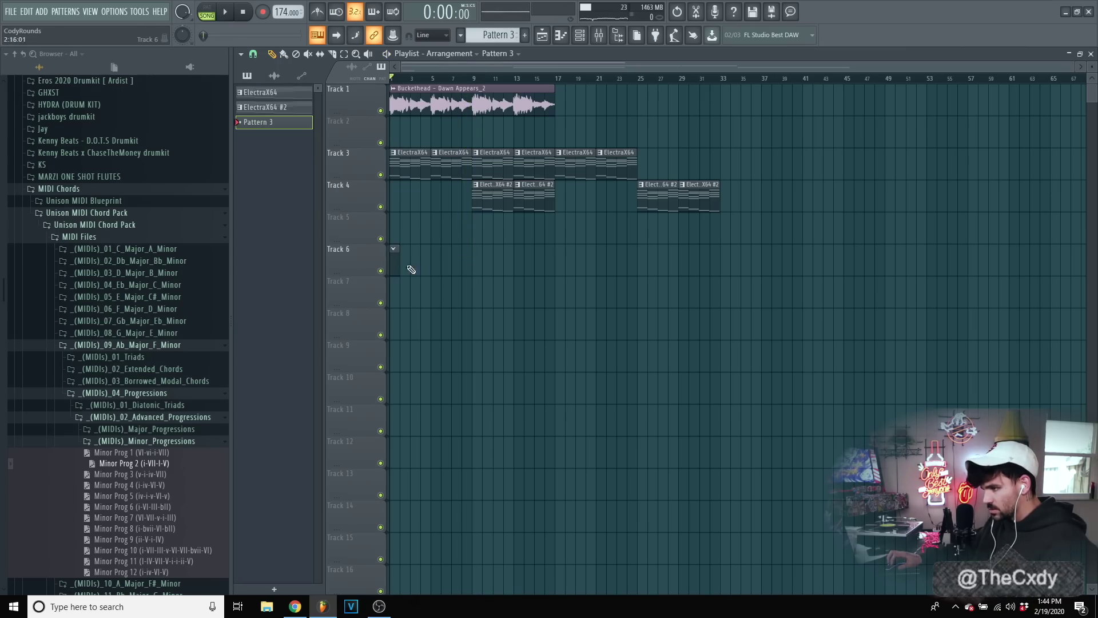
drag(555, 269, 828, 264)
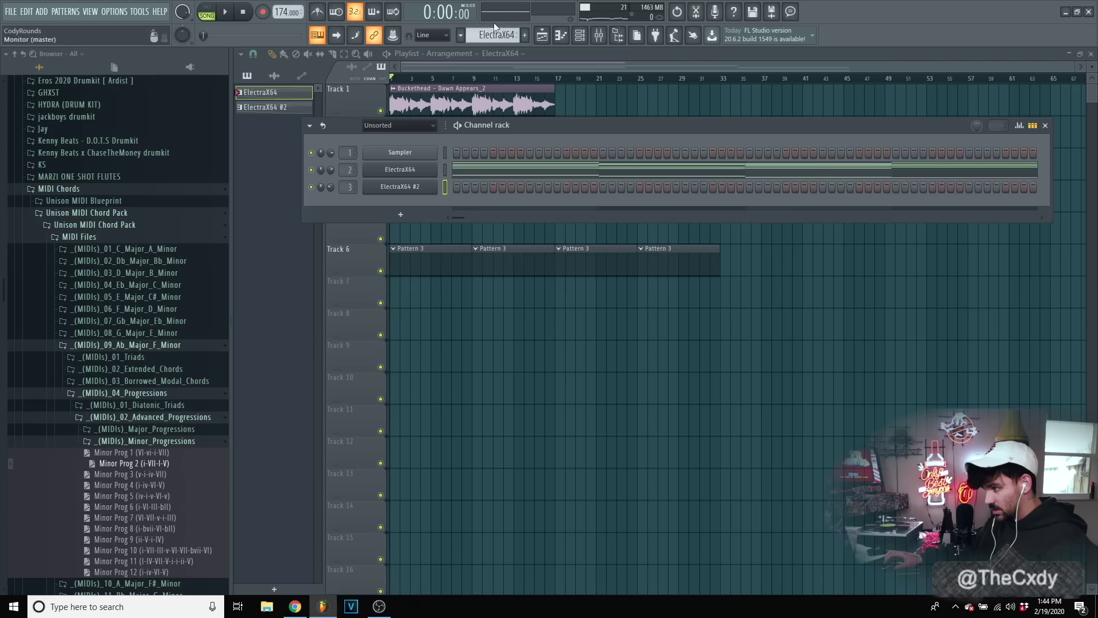
- Copy the chords from the ElectraX64 pattern and paste them into the Sampler channel of Pattern 3
scroll(495, 35, down, 1)
scroll(495, 35, down, 1)
click(446, 152)
key(ctrl+v)
- Add the Clp (SRedd-2)_2 sample from the !HunchoJack Drums folder as a new channel
click(98, 212)
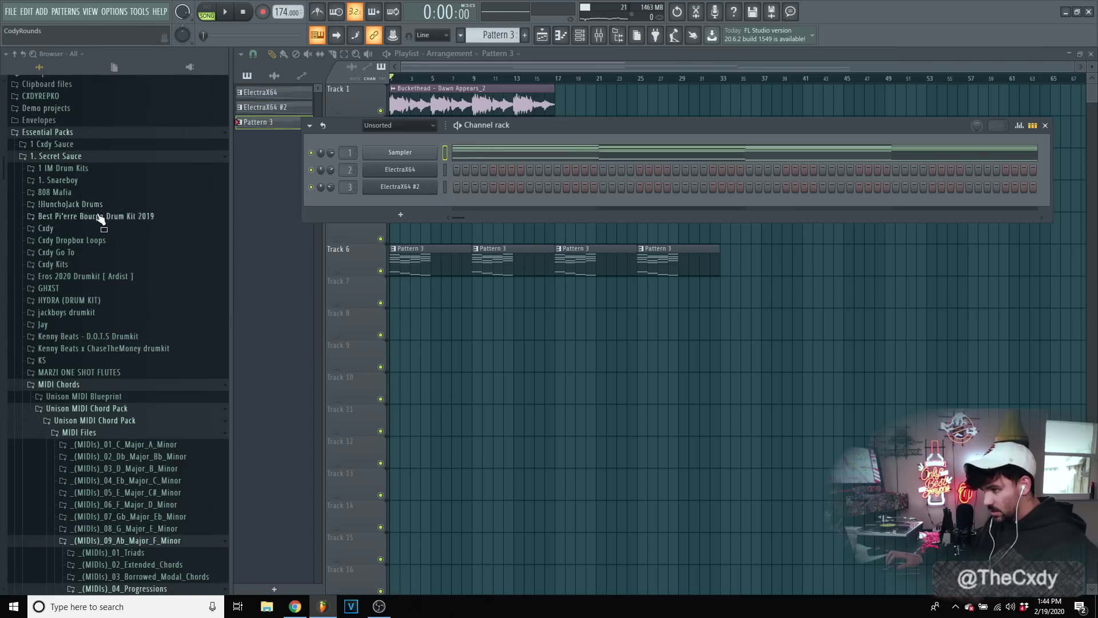
click(100, 204)
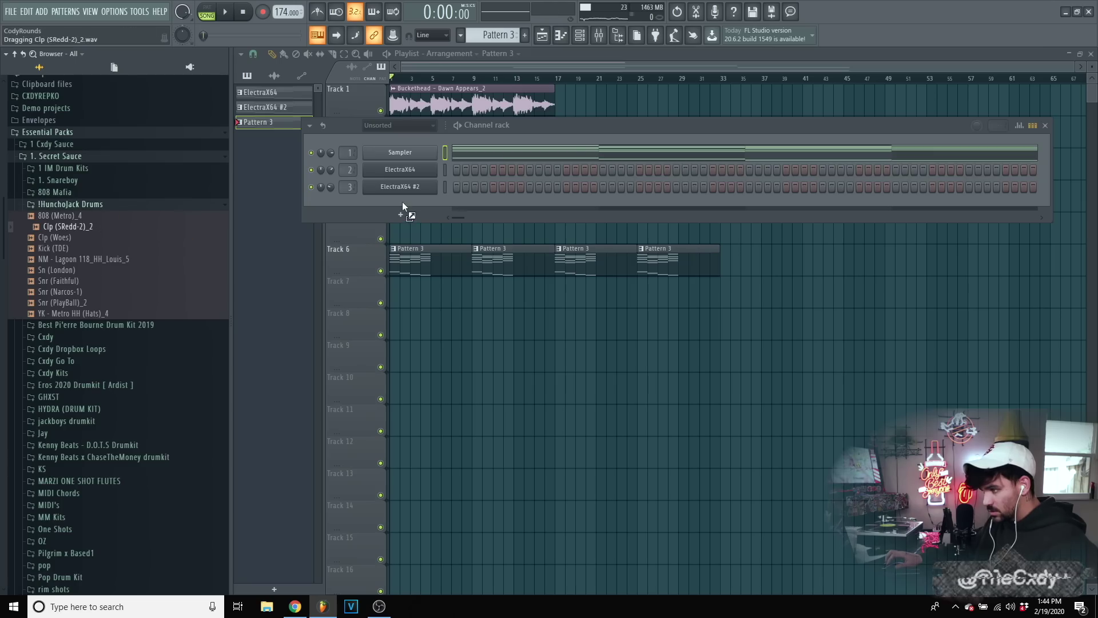
drag(403, 205, 405, 206)
- Place a C5 clap note on beat 3 of bar 1 and repeat it in every bar through bar 8
right_click(438, 204)
click(463, 201)
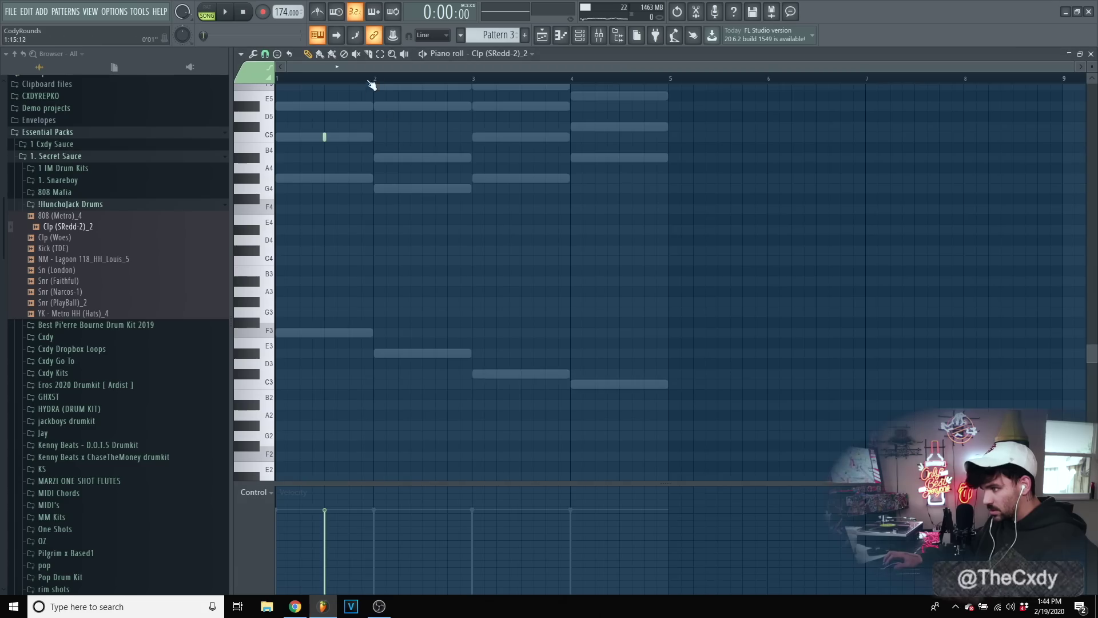
key(ctrl+b)
key(ctrl+b)
key(ctrl+b)
key(ctrl+b)
key(ctrl+b)
key(ctrl+b)
key(ctrl+b)
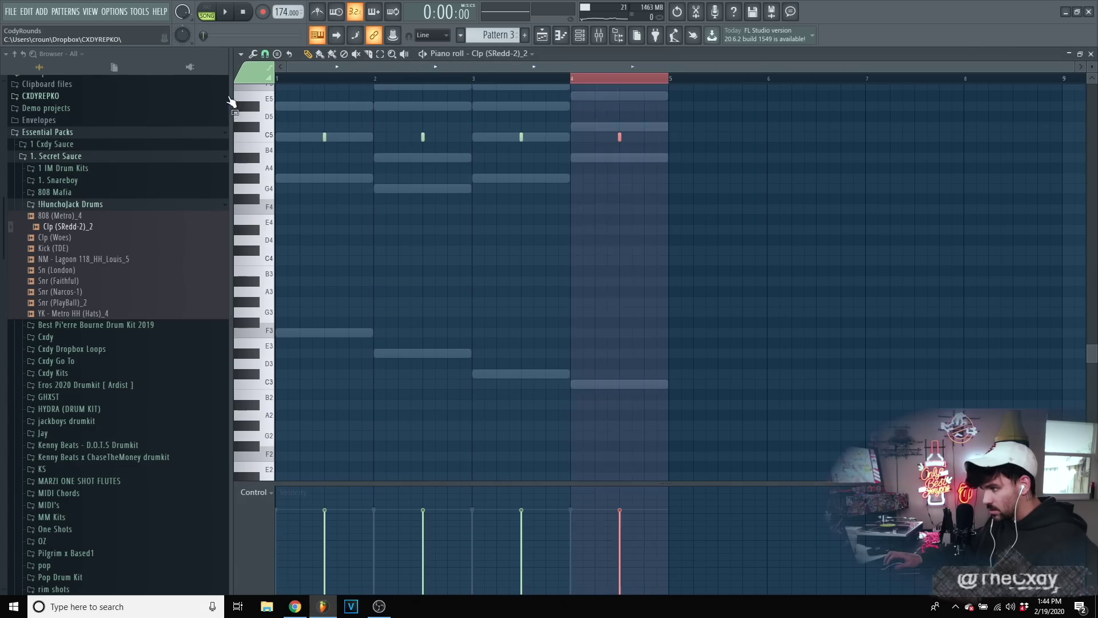
- Raise the velocity of all the clap notes slightly, start playback and close the piano roll
key(ctrl+a)
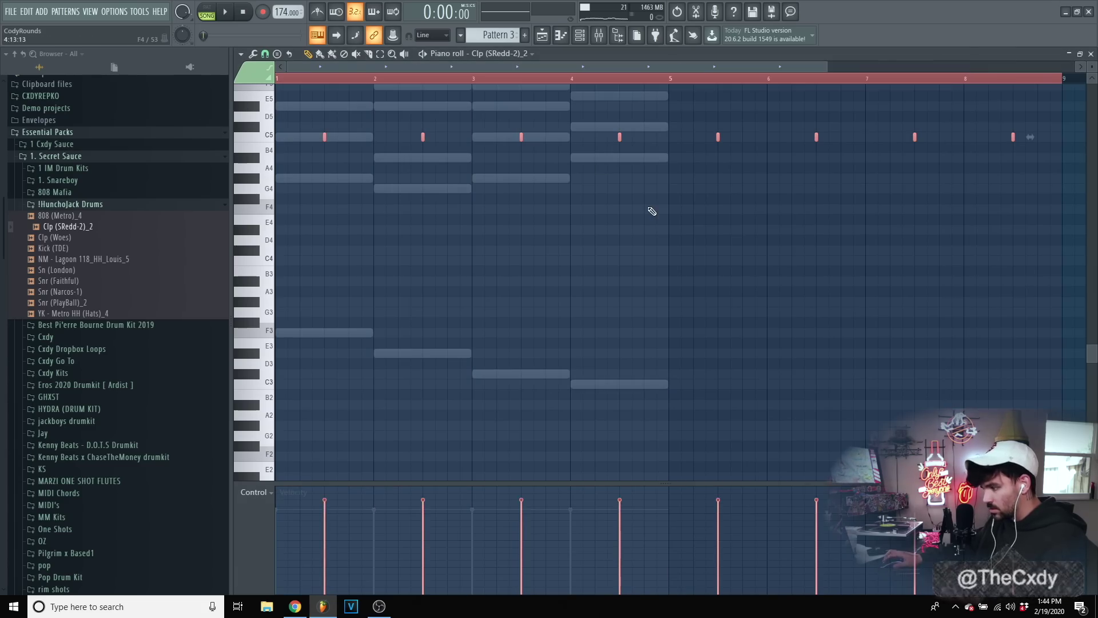
key(space)
click(1091, 53)
- Add Sonny Digital Open Hat from the Best Pi'erre Bourne Drum Kit 2019 as a new channel with a hit on step 1
click(84, 291)
click(85, 281)
click(87, 260)
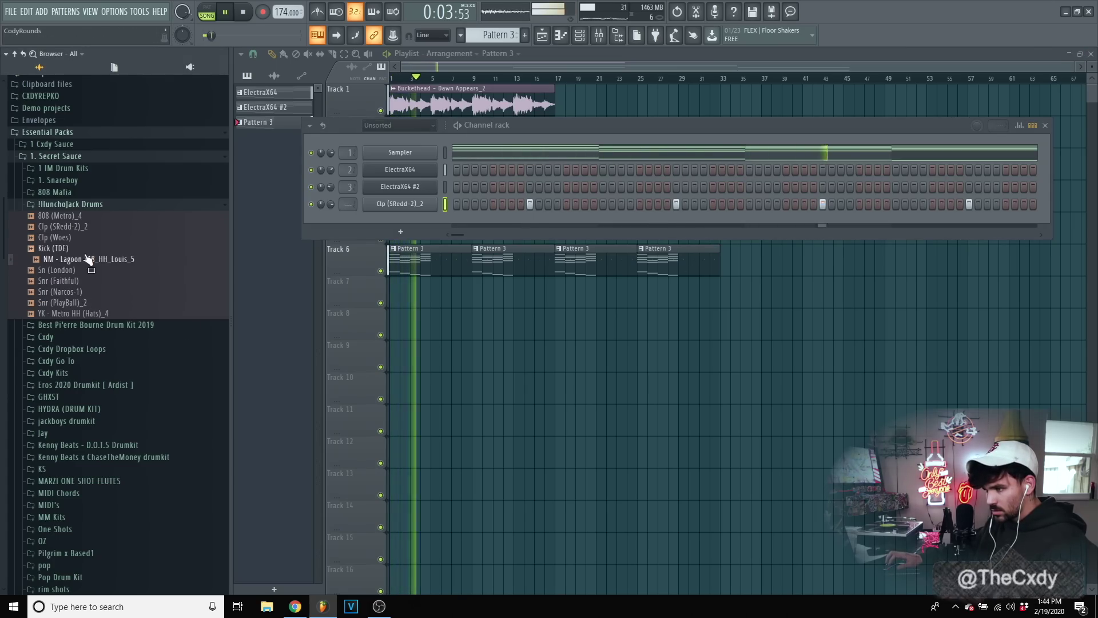
click(70, 204)
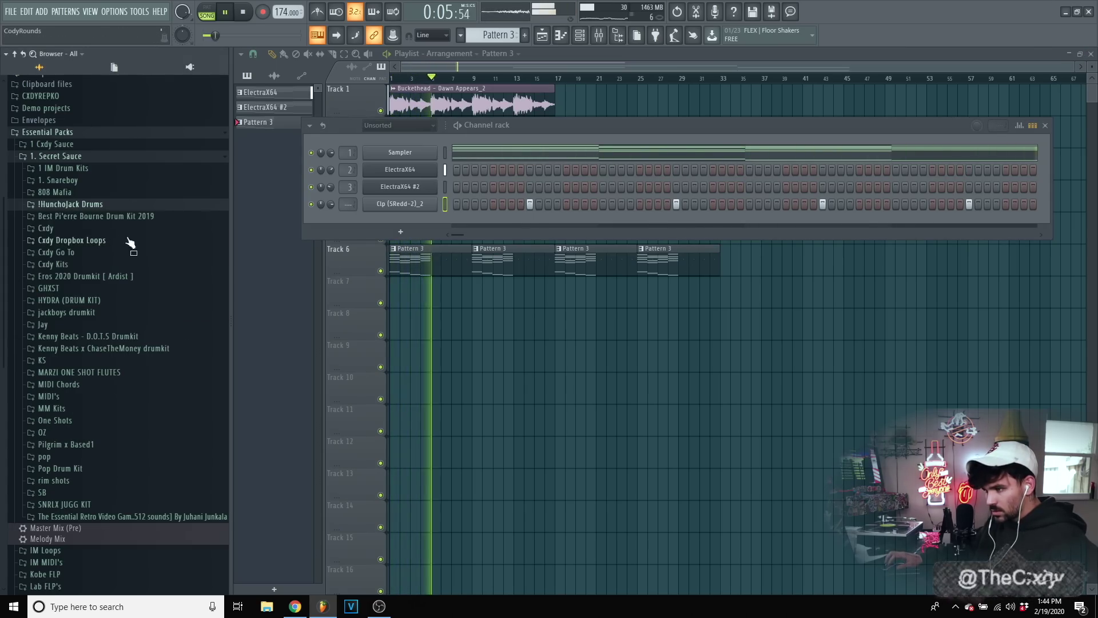
click(117, 217)
click(106, 265)
click(96, 288)
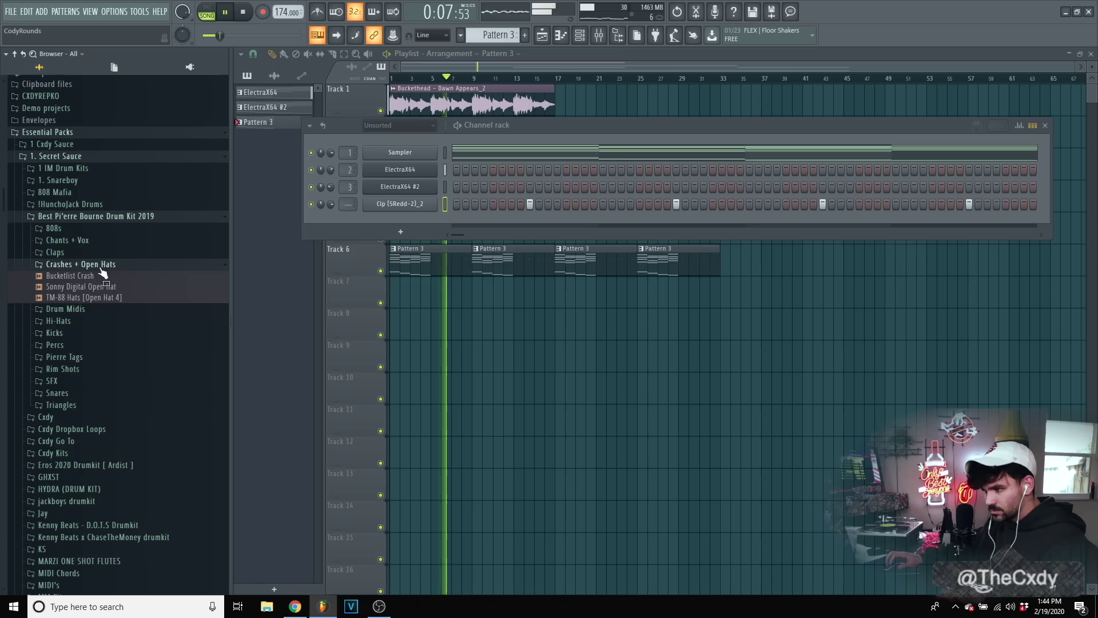
drag(98, 296, 455, 210)
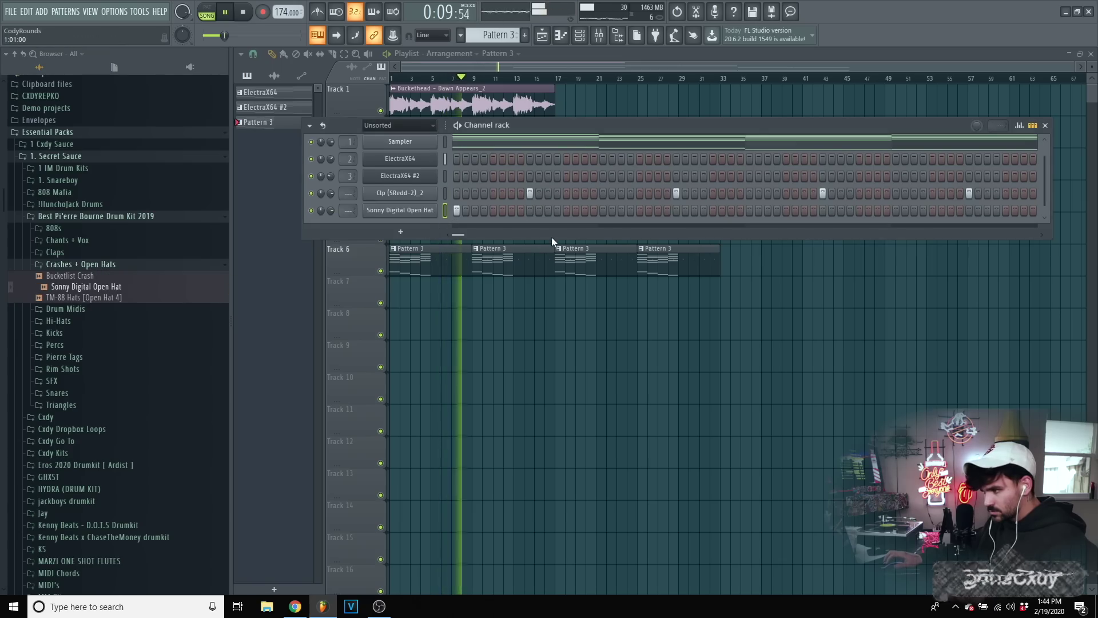
drag(882, 239, 882, 256)
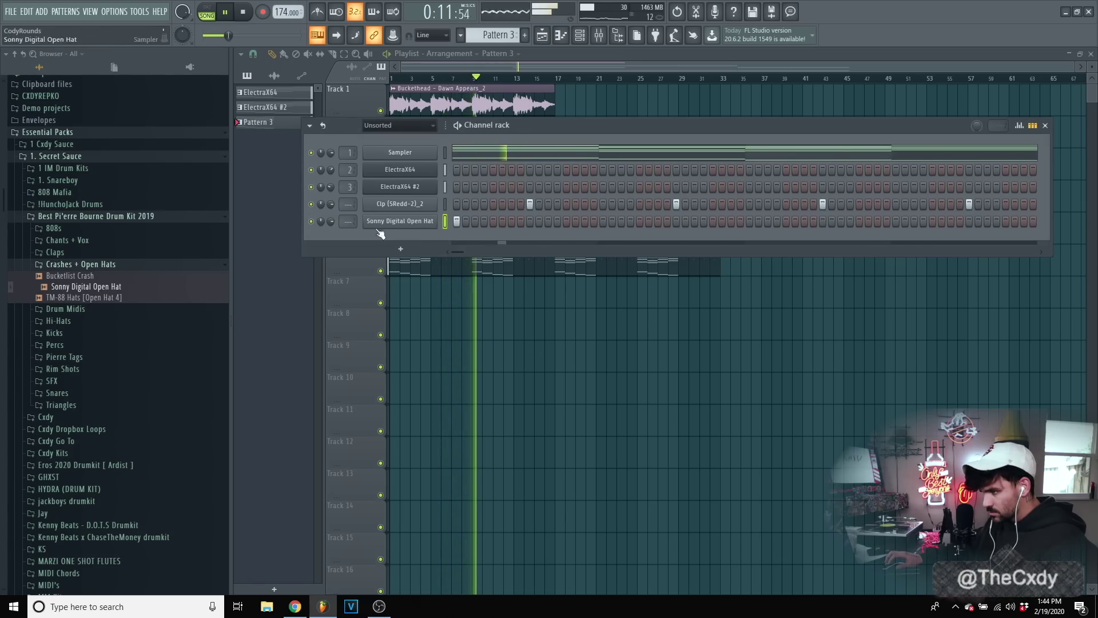
click(87, 264)
- Rearrange the ElectraX64 and ElectraX64 #2 clips on tracks 3 and 4 in the second half of the arrangement
right_click(717, 365)
drag(586, 214, 405, 203)
mouse_move(611, 202)
mouse_down()
mouse_move(695, 202)
mouse_move(625, 200)
mouse_up()
ctrl+click(685, 199)
drag(554, 167, 660, 169)
ctrl+click(612, 109)
key(F6)
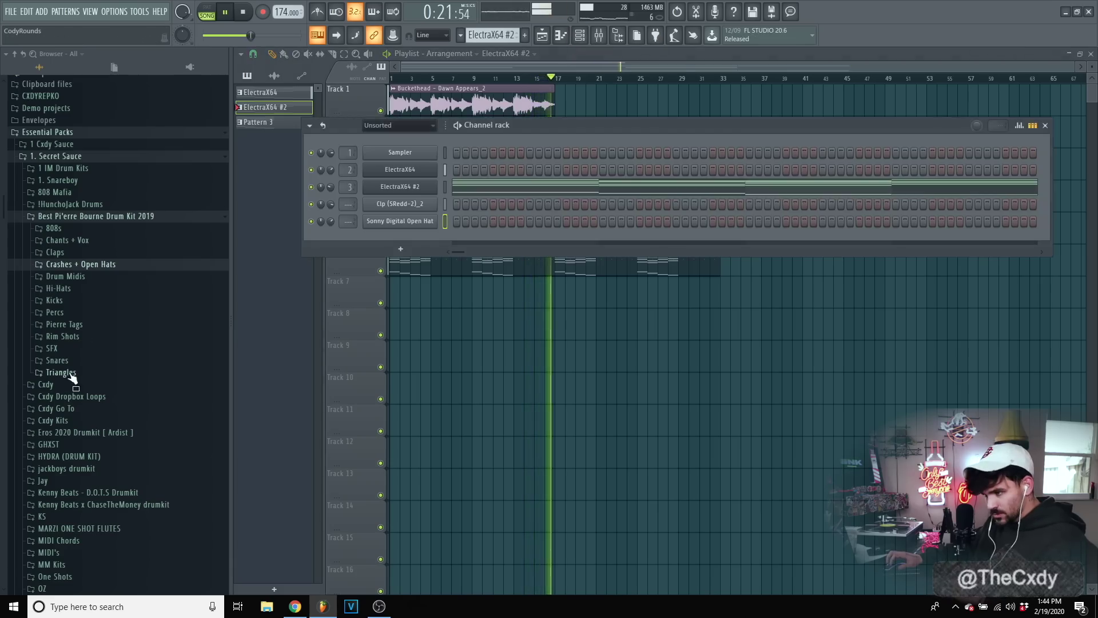
- Add nm - berry kick from the Nick Mira - Forge Drum Kit as a new channel
click(83, 266)
click(68, 216)
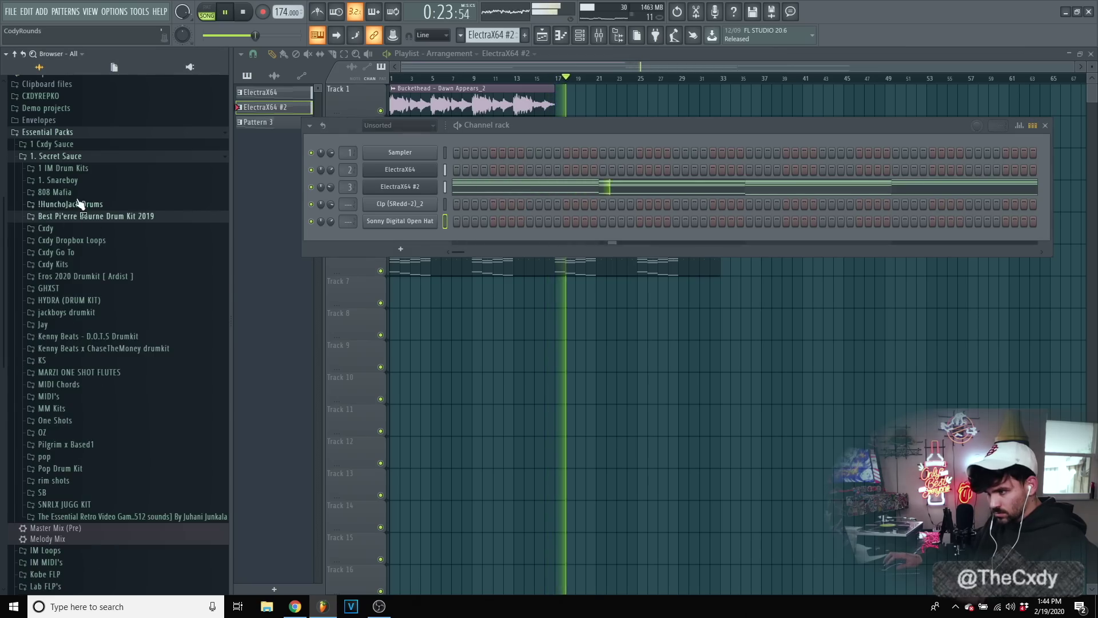
click(76, 170)
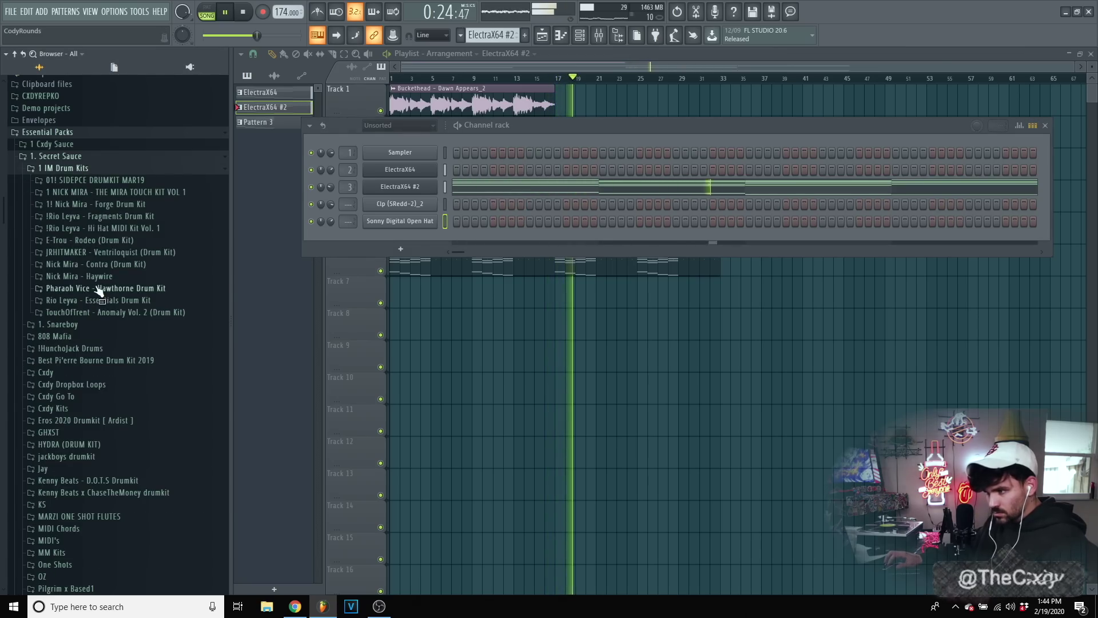
click(123, 205)
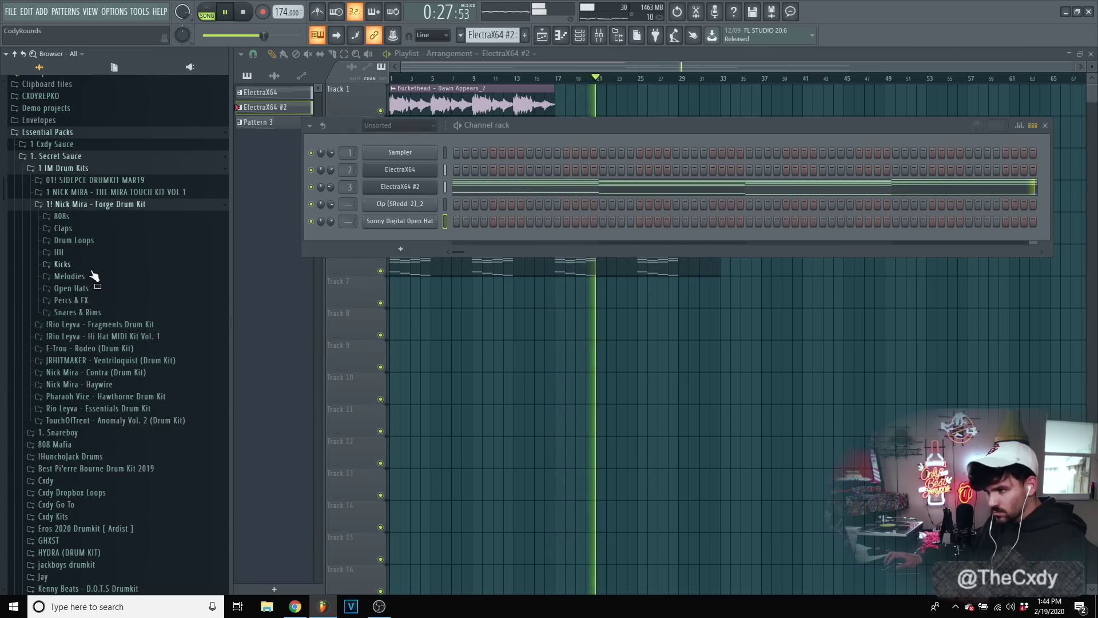
click(61, 263)
drag(81, 276, 393, 229)
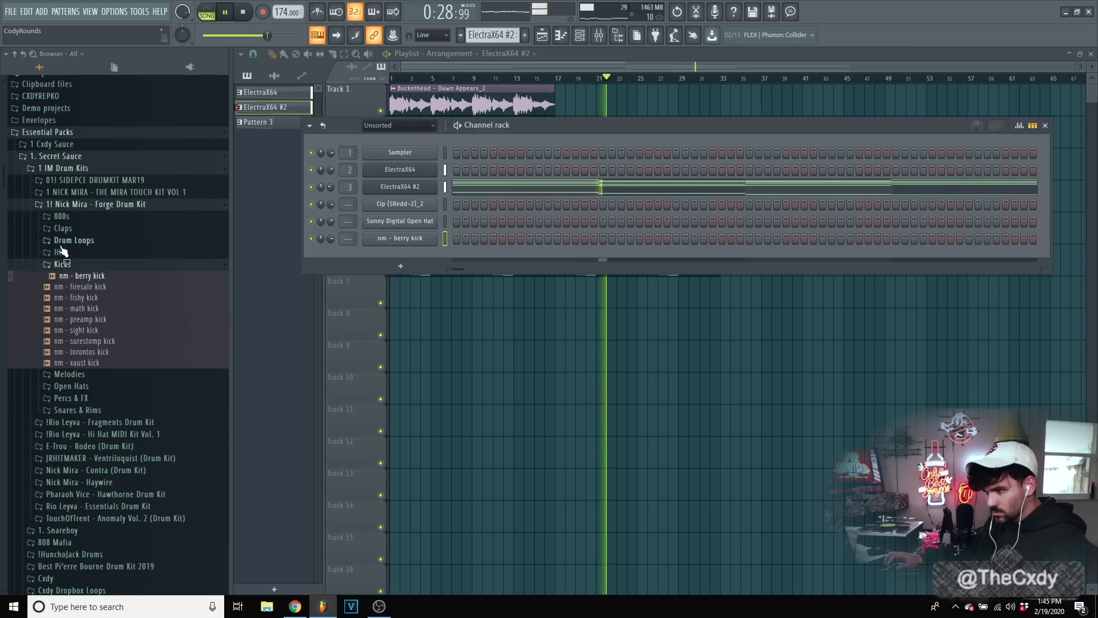
- Add nm - mandela 808 from the same kit's 808s above the kick channel and set it to cut itself
click(88, 226)
click(88, 217)
click(92, 261)
click(95, 271)
drag(107, 277, 409, 250)
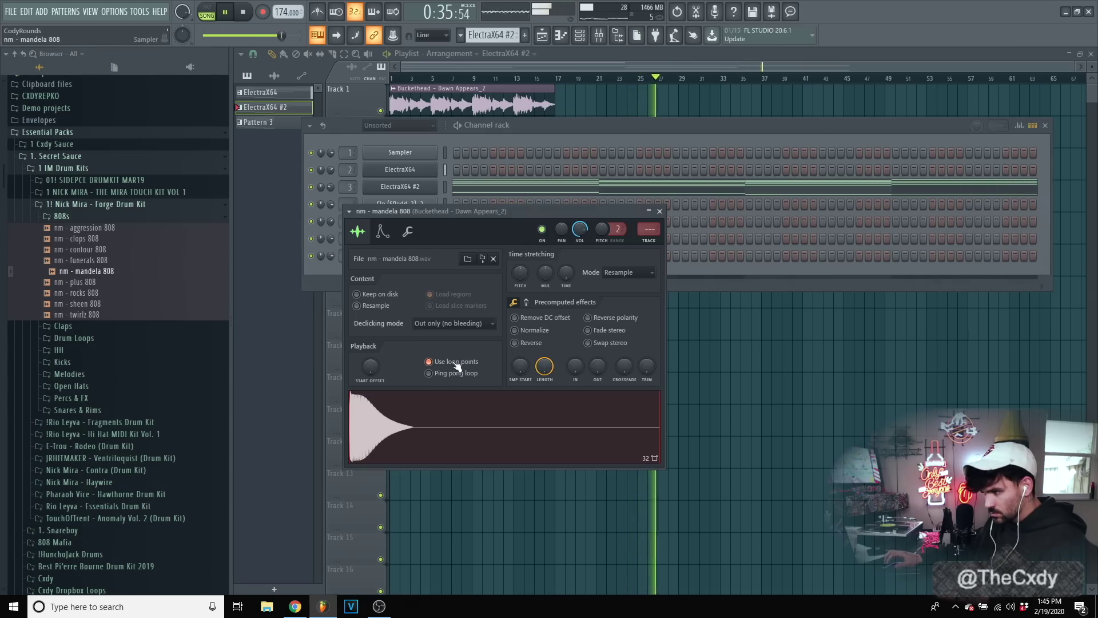
click(659, 211)
right_click(416, 239)
click(488, 312)
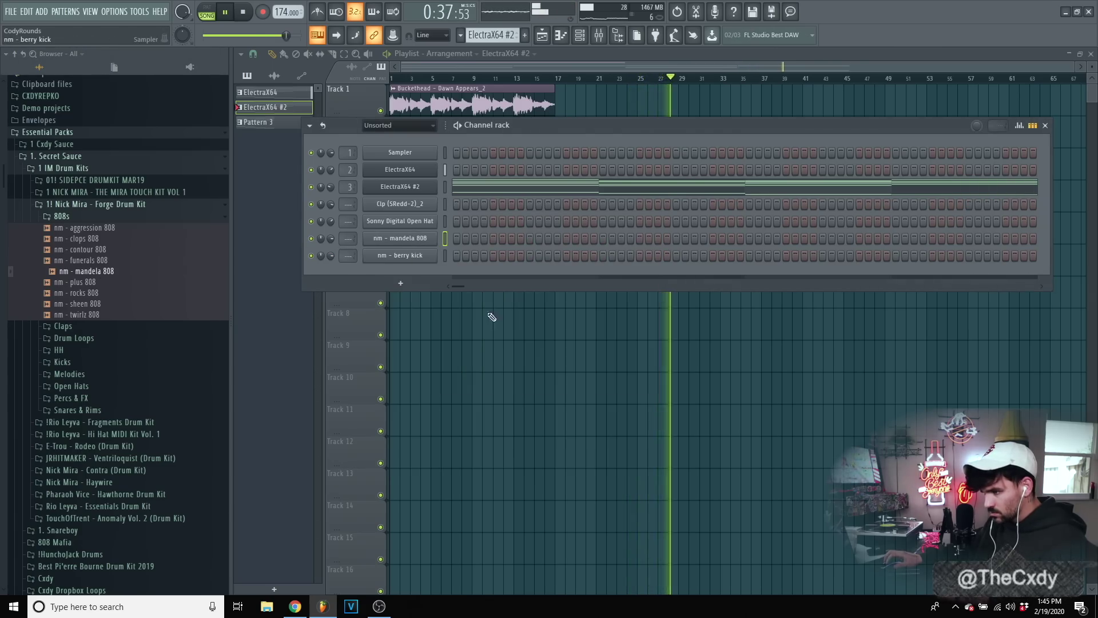
- Add the sidepce - nil hh hi-hat from the SIDEPCE DRUMKIT MAR19 as a new channel and stop playback
click(115, 206)
click(127, 180)
click(60, 216)
drag(83, 293, 331, 280)
drag(404, 272, 404, 269)
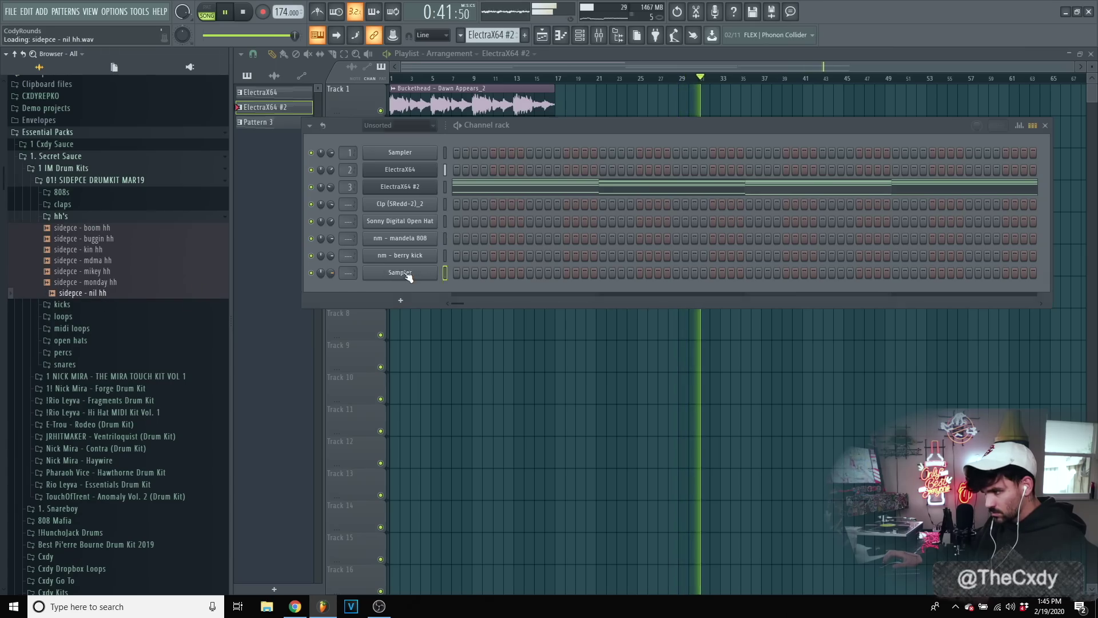
key(space)
- Load the HH 139 bpm MIDI pattern from Cxdy - Hi Hat God KiNdA, Not As Simple, onto the sidepce - nil hh channel
click(61, 216)
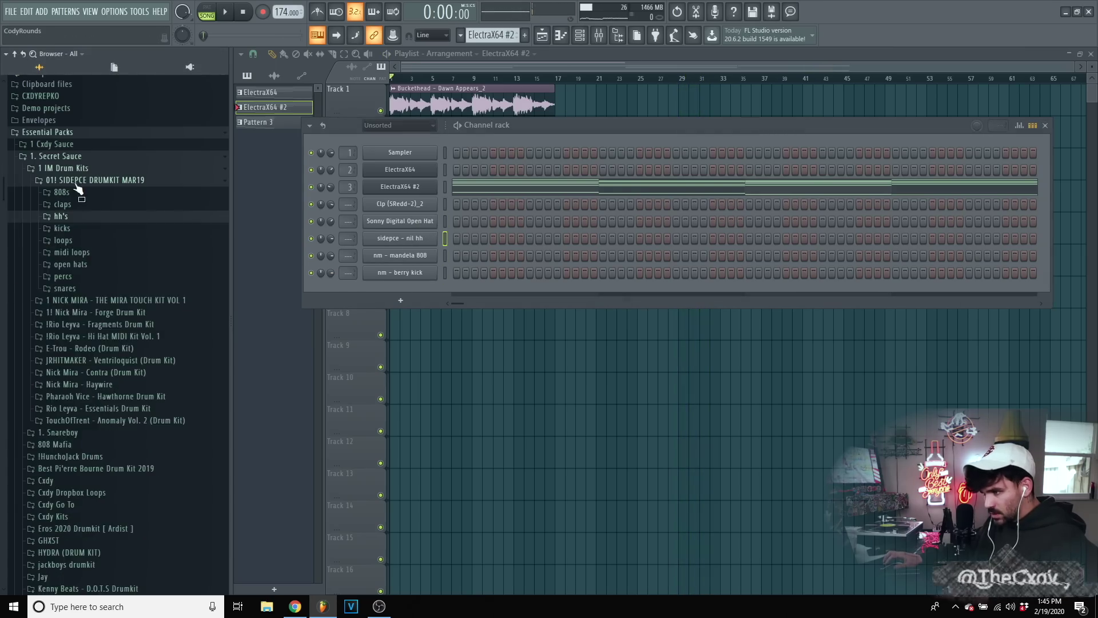
click(86, 180)
scroll(133, 356, down, 2)
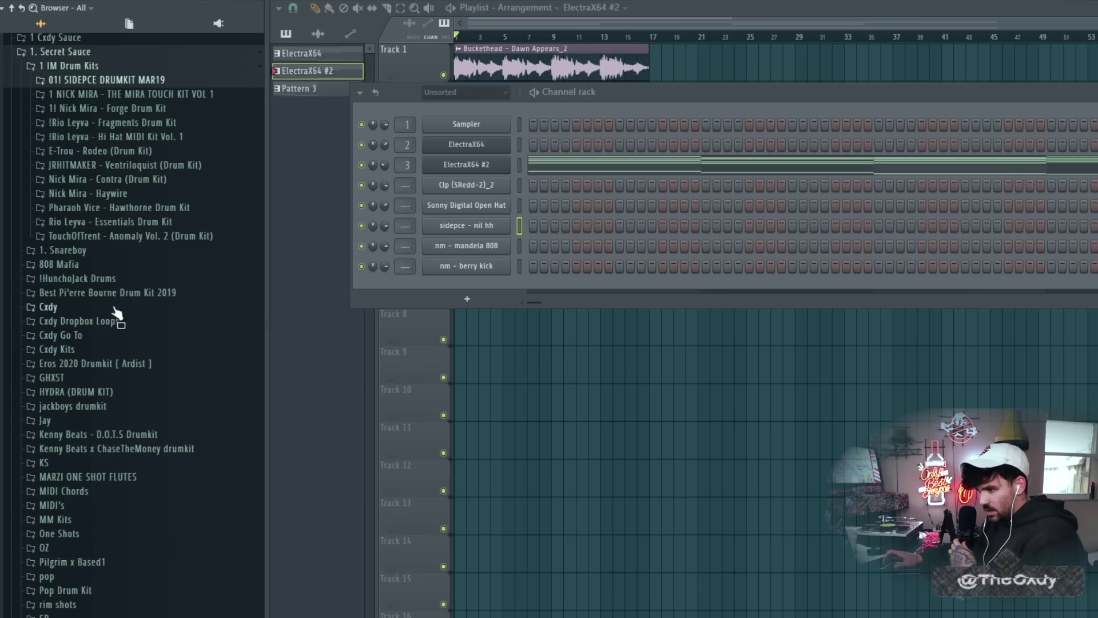
click(86, 350)
click(115, 406)
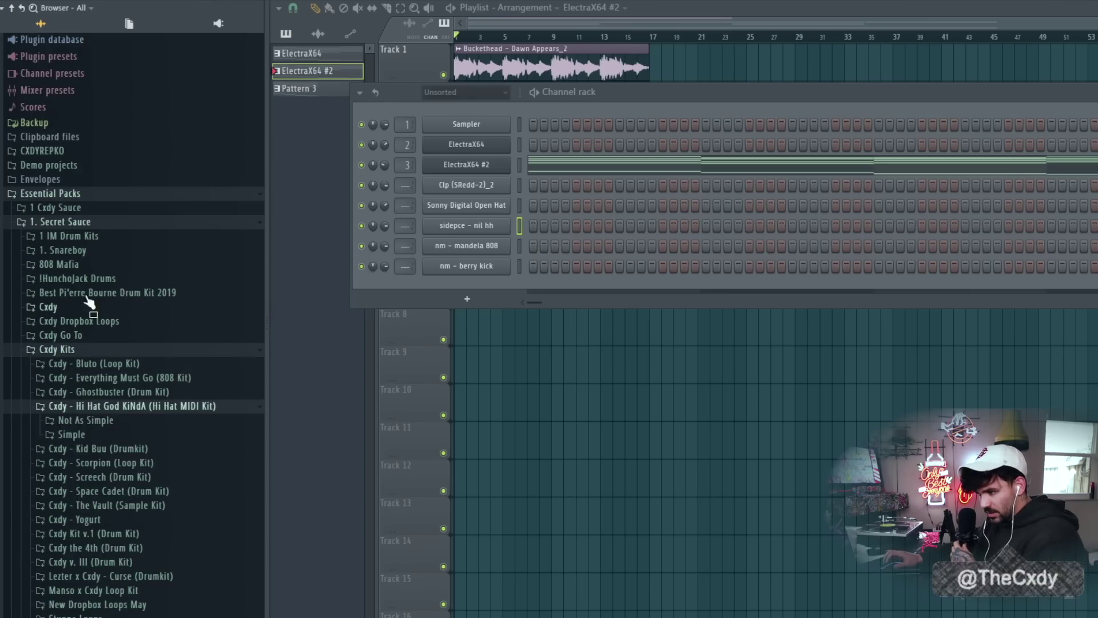
click(127, 434)
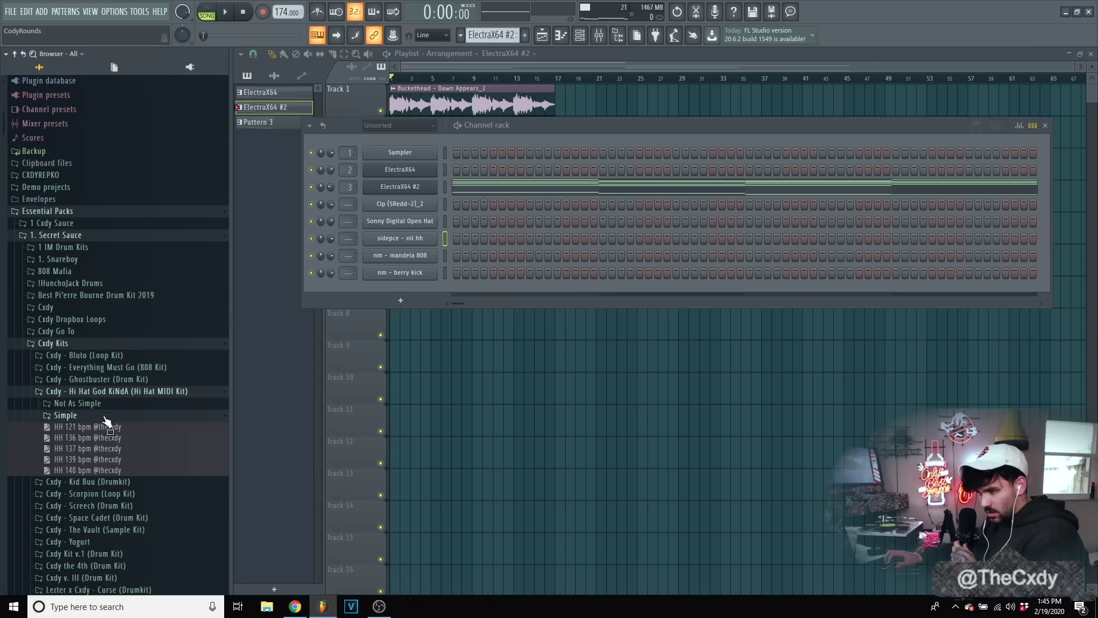
click(80, 403)
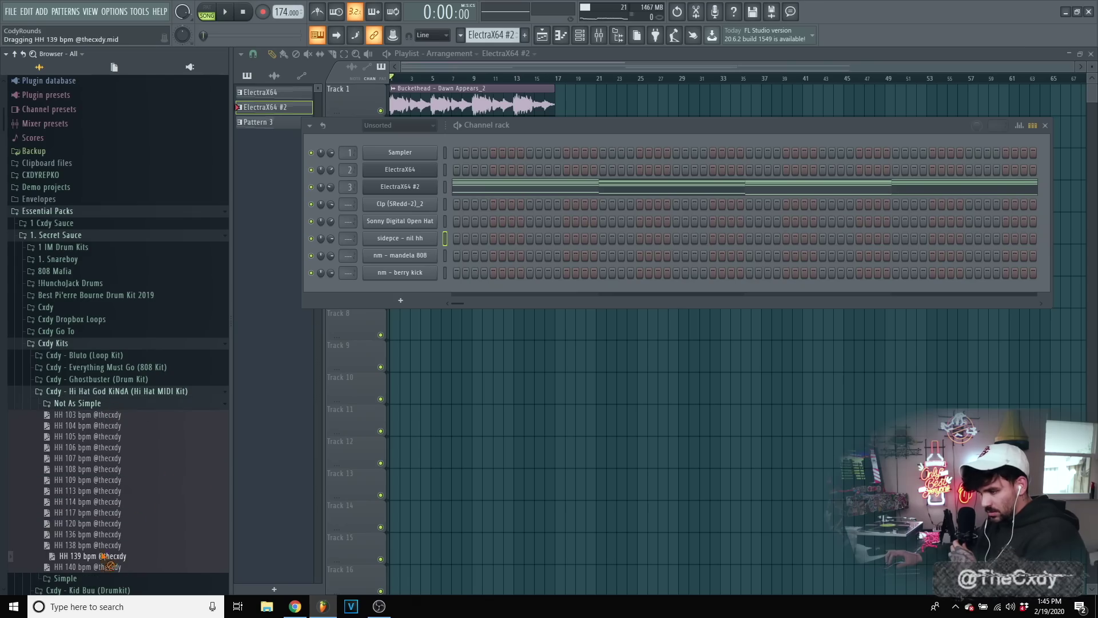
drag(358, 308, 406, 238)
- Play the arrangement, set the sidepce - nil hh channel to cut itself, select the clap channel and stop playback
key(space)
right_click(430, 240)
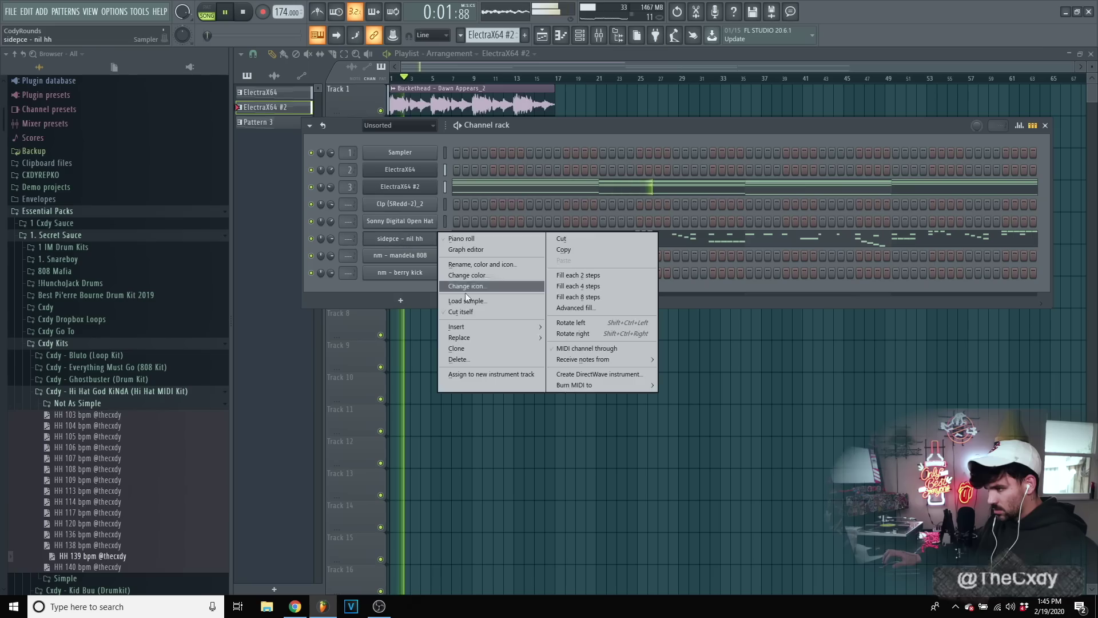
click(473, 312)
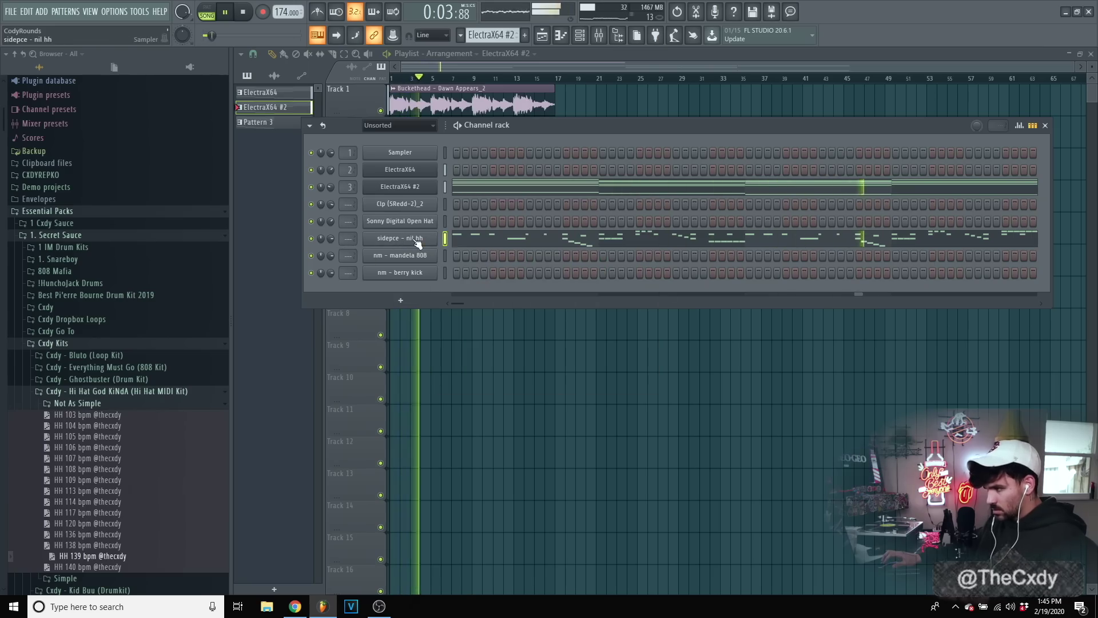
click(445, 204)
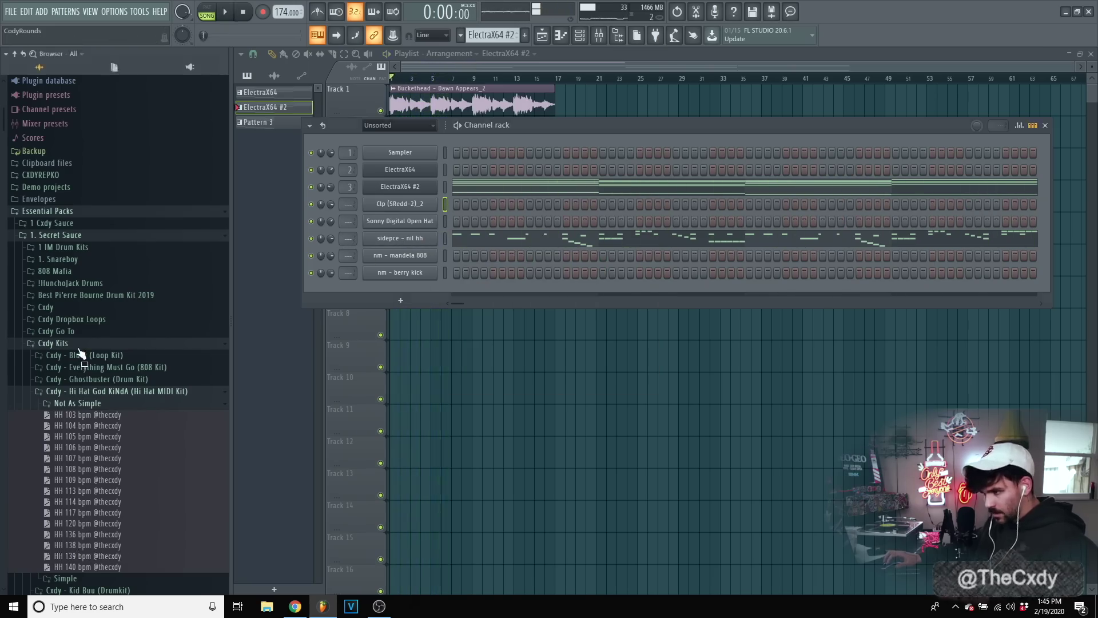
key(space)
- Audition percs in the Cxdy Go To folder and add NM - GoToStix (Perc) below the hi-hat channel
click(109, 343)
scroll(64, 273, down, 2)
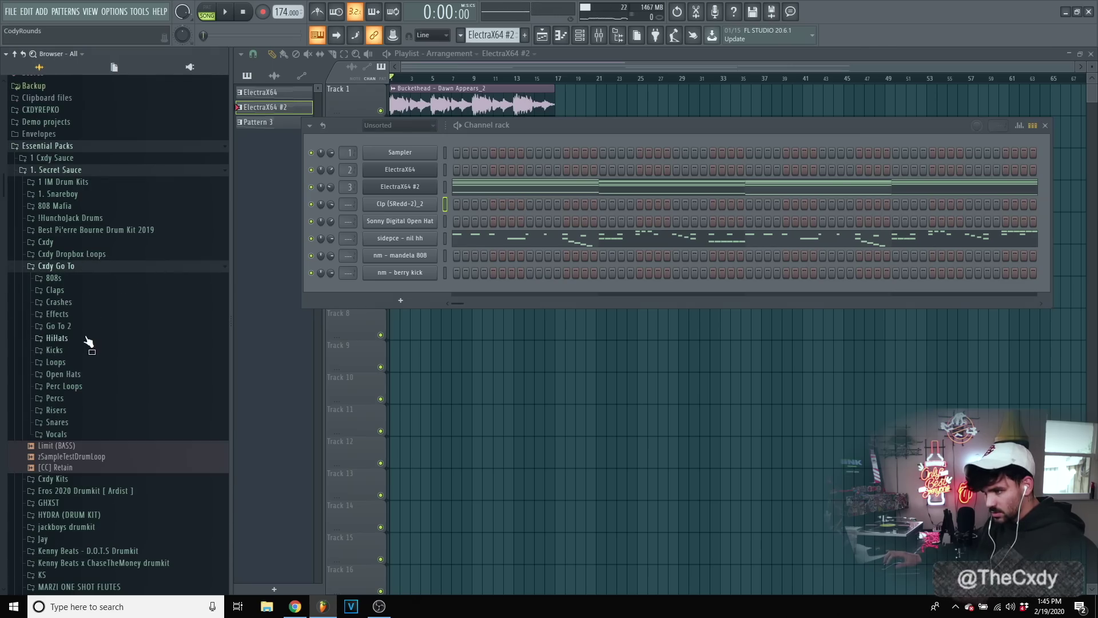
click(57, 398)
scroll(105, 325, down, 3)
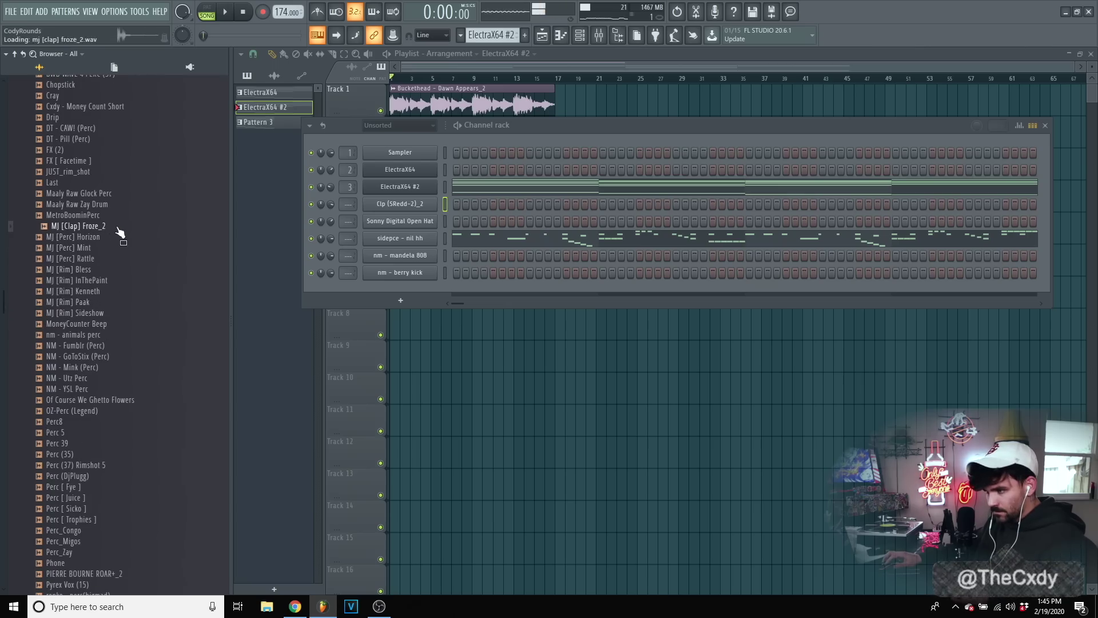
key(Up)
key(Up)
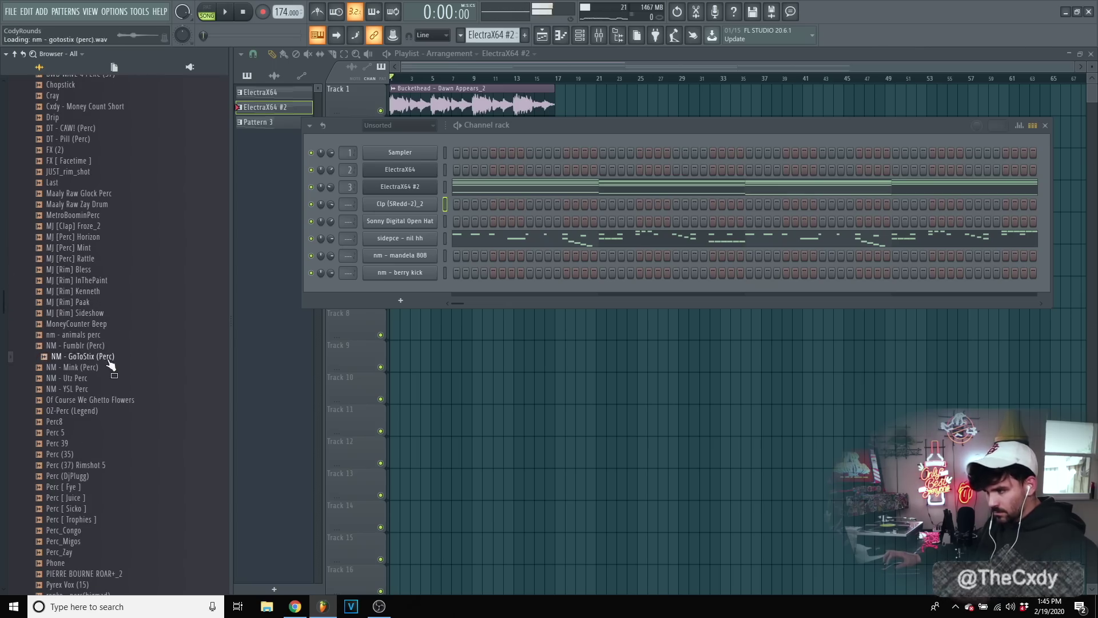
drag(422, 253, 422, 255)
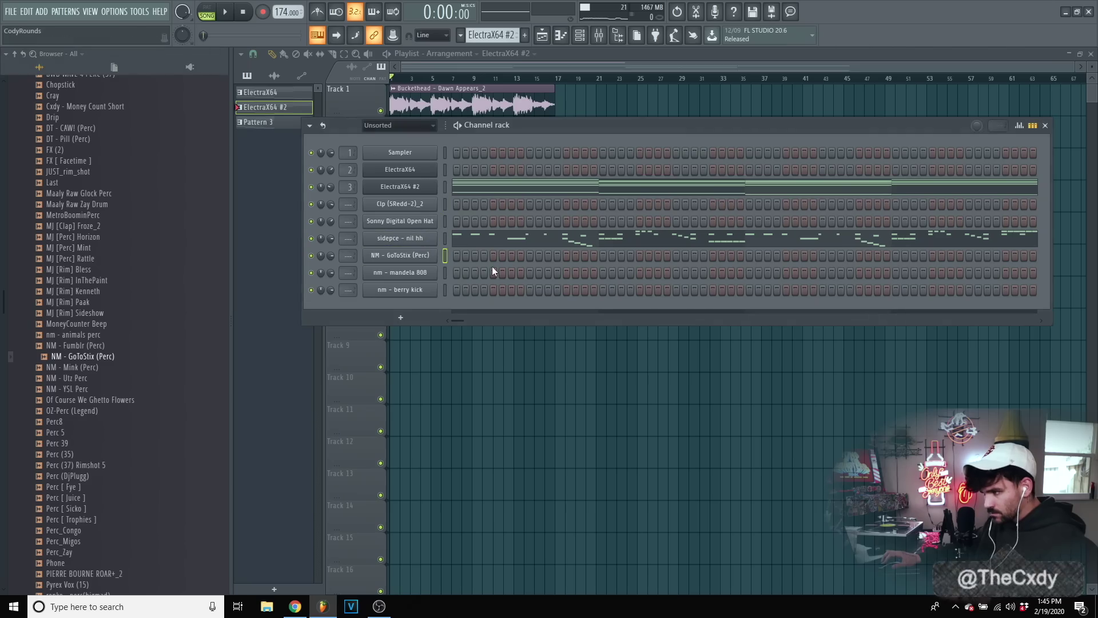
- Program NM - GoToStix (Perc) hits on steps 3, 19, 31, 35, 51 and 63 during playback
click(475, 255)
key(space)
click(622, 256)
click(731, 256)
click(768, 256)
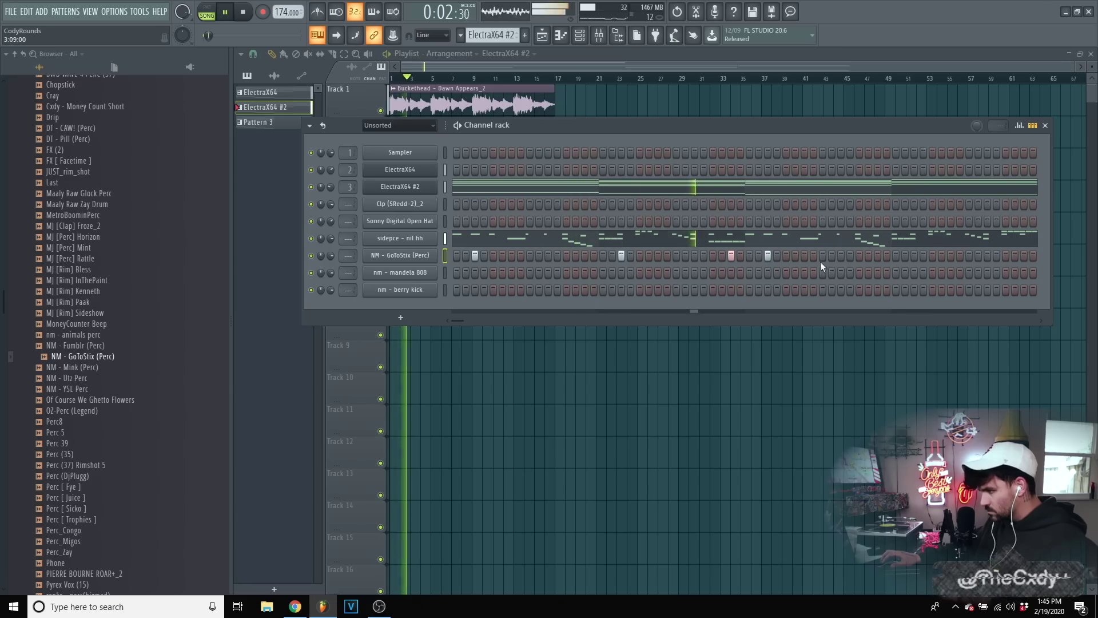
click(914, 256)
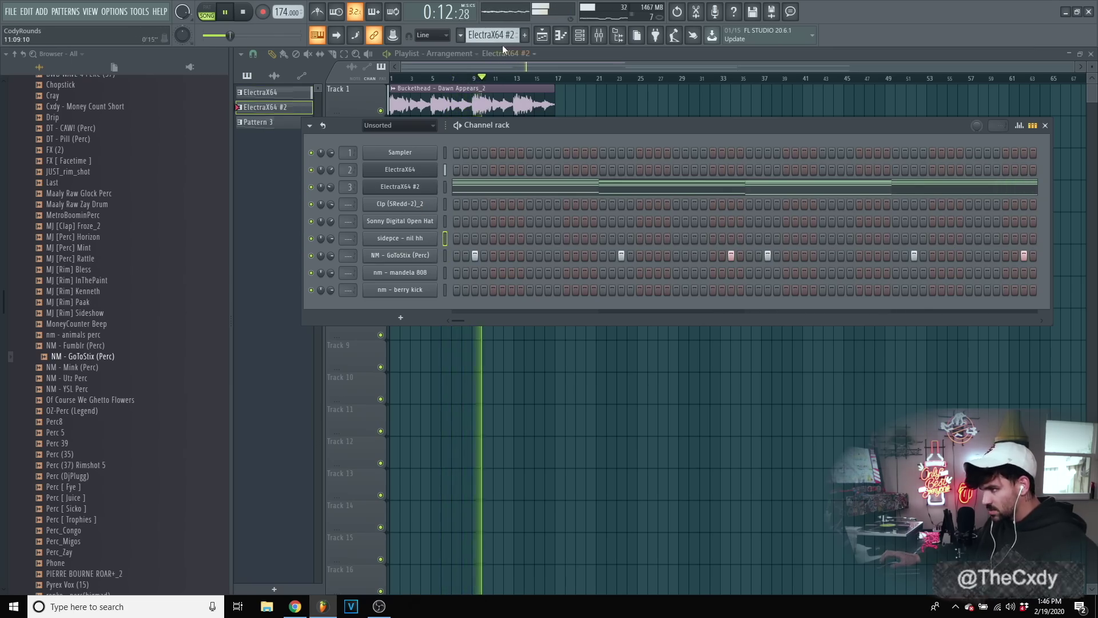
- Move the sidepce - nil hh and NM - GoToStix (Perc) notes from the ElectraX64 #2 pattern into Pattern 3
scroll(501, 32, down, 1)
scroll(501, 31, up, 1)
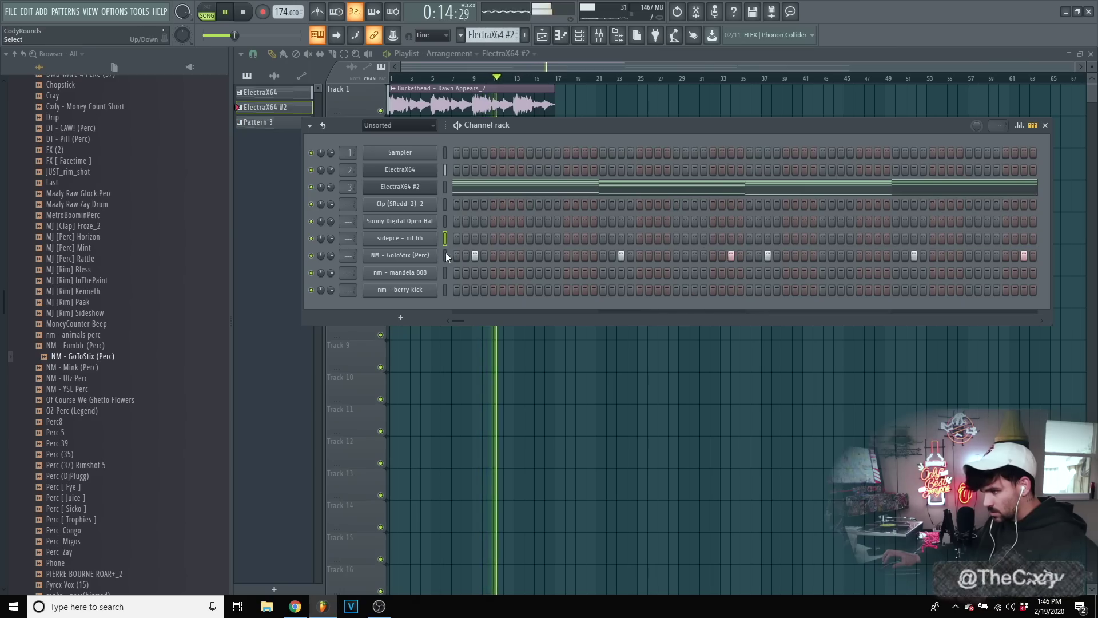
scroll(501, 31, down, 1)
- Duplicate the first four bars of the perc and hi-hat notes into bars 5 to 8, start playback and close the piano roll
right_click(404, 256)
click(461, 255)
key(space)
drag(684, 86, 368, 87)
key(ctrl+b)
scroll(530, 56, up, 1)
scroll(528, 57, up, 2)
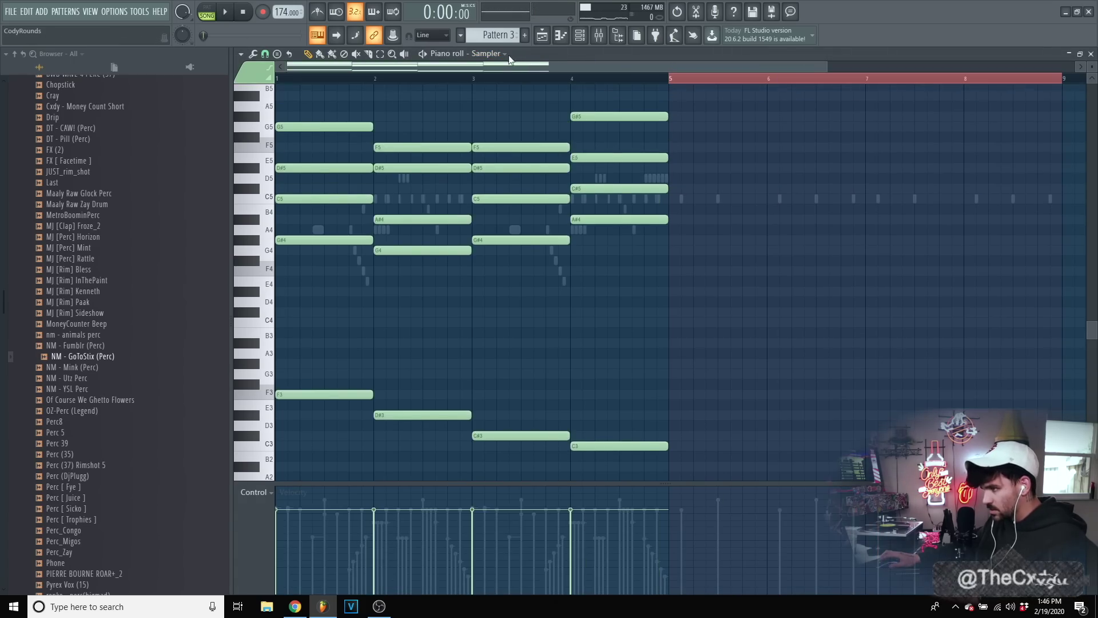
scroll(511, 58, up, 2)
scroll(496, 54, down, 3)
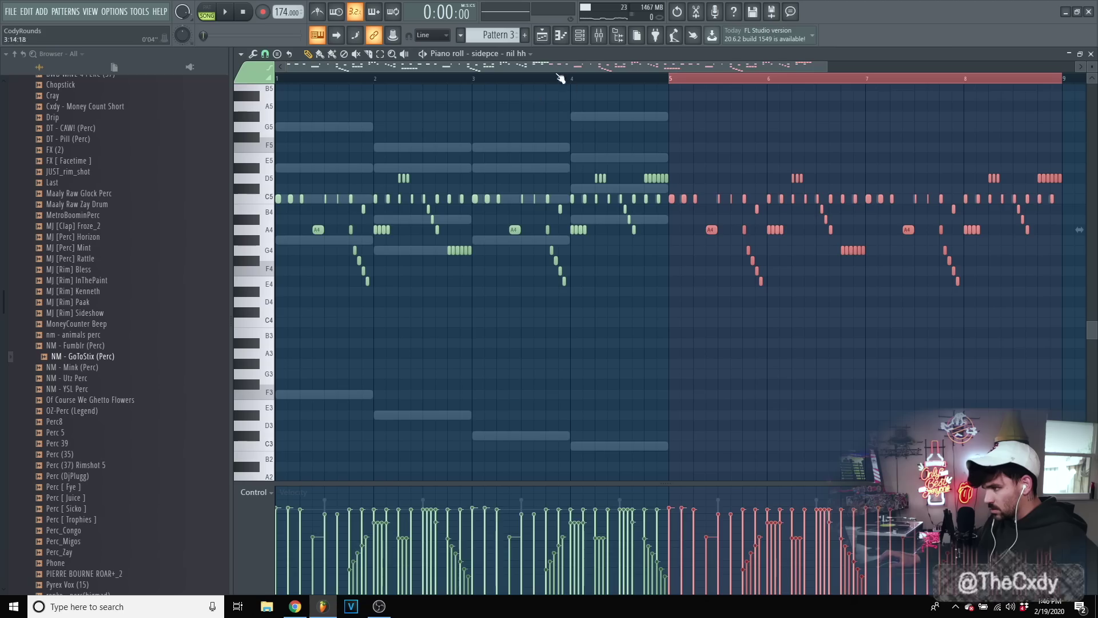
key(space)
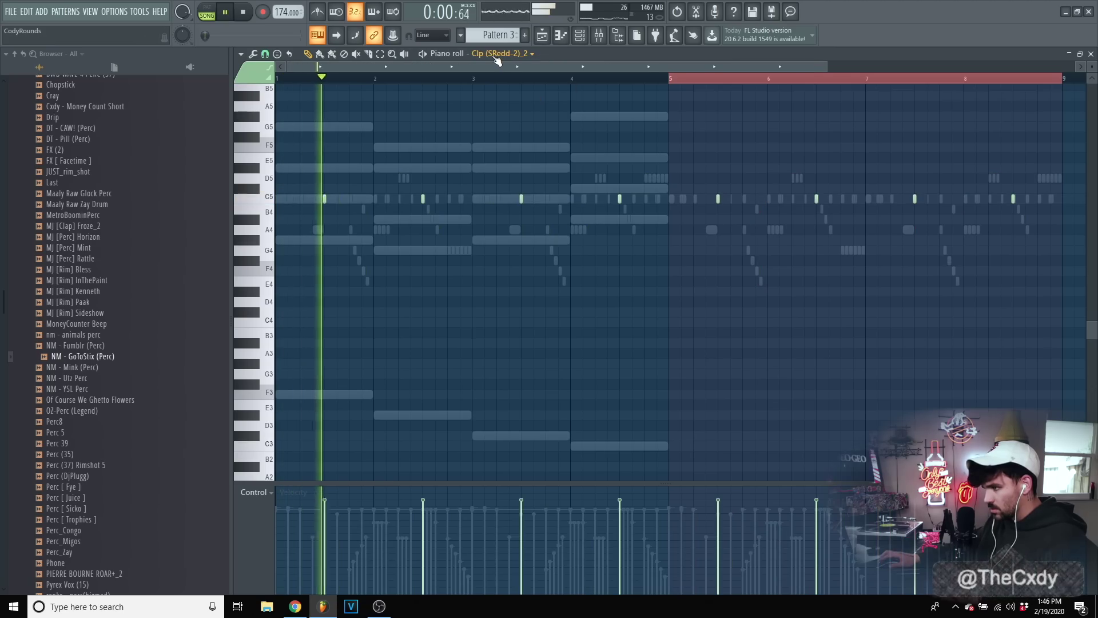
click(1080, 54)
- Move the nm - berry kick channel above the nm - mandela 808 channel
right_click(419, 275)
click(419, 276)
scroll(421, 275, down, 1)
- Select the six drum channels from the clap to the 808 and route them to mixer inserts 4 to 9
drag(445, 289, 442, 246)
key(space)
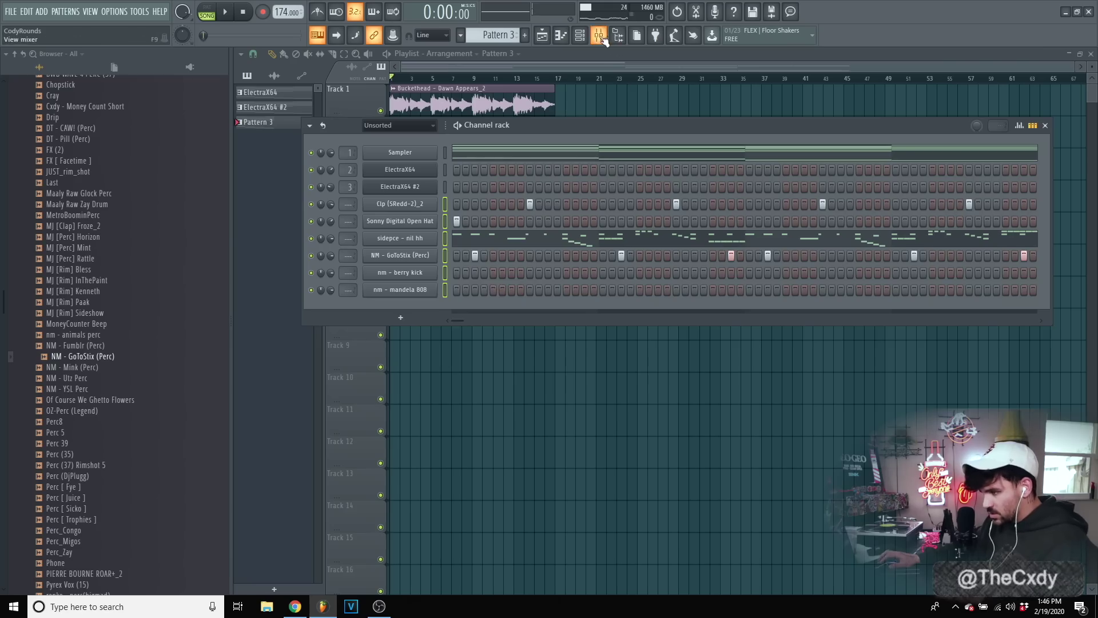
click(601, 36)
click(407, 341)
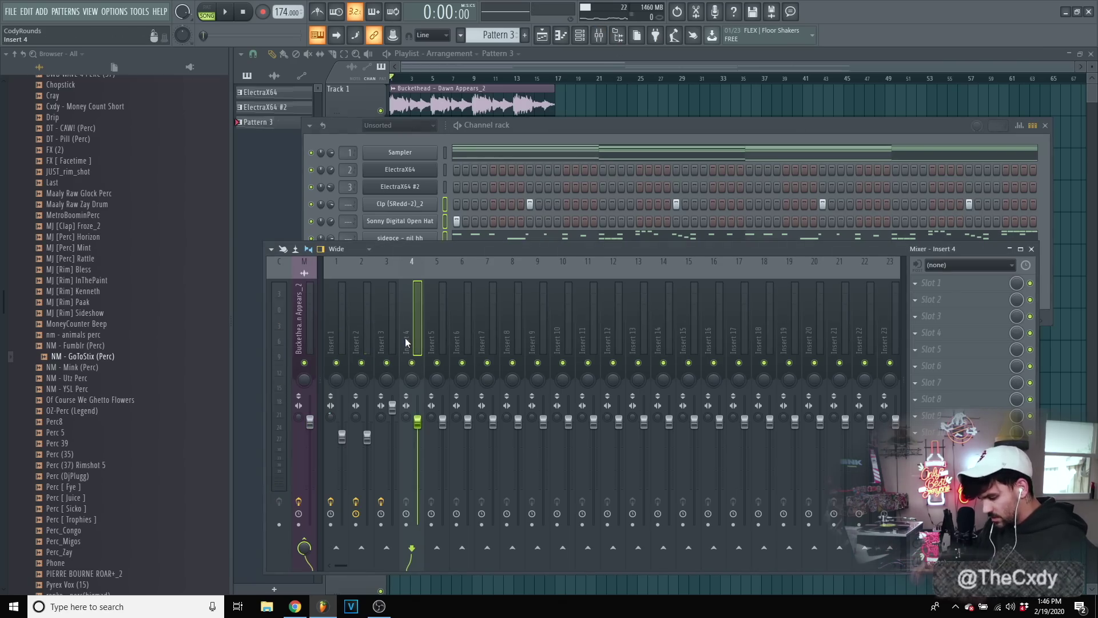
- During playback, lower the hi-hat's mixer fader slightly and set the NM - GoToStix (Perc) channel volume to 83%
key(space)
drag(468, 421, 468, 423)
click(619, 141)
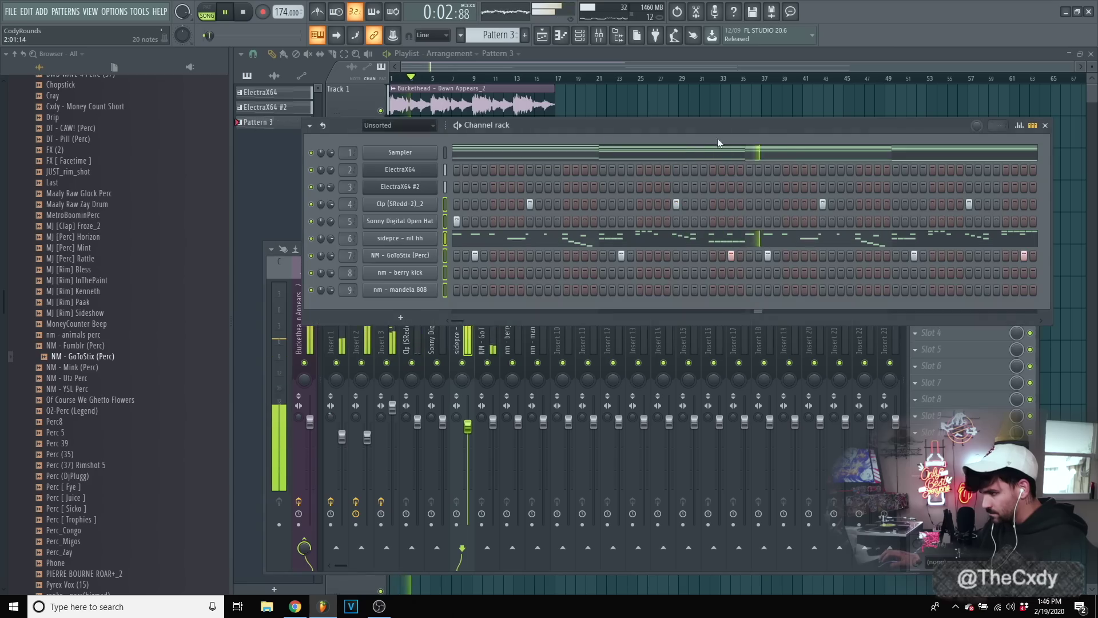
drag(331, 259, 330, 254)
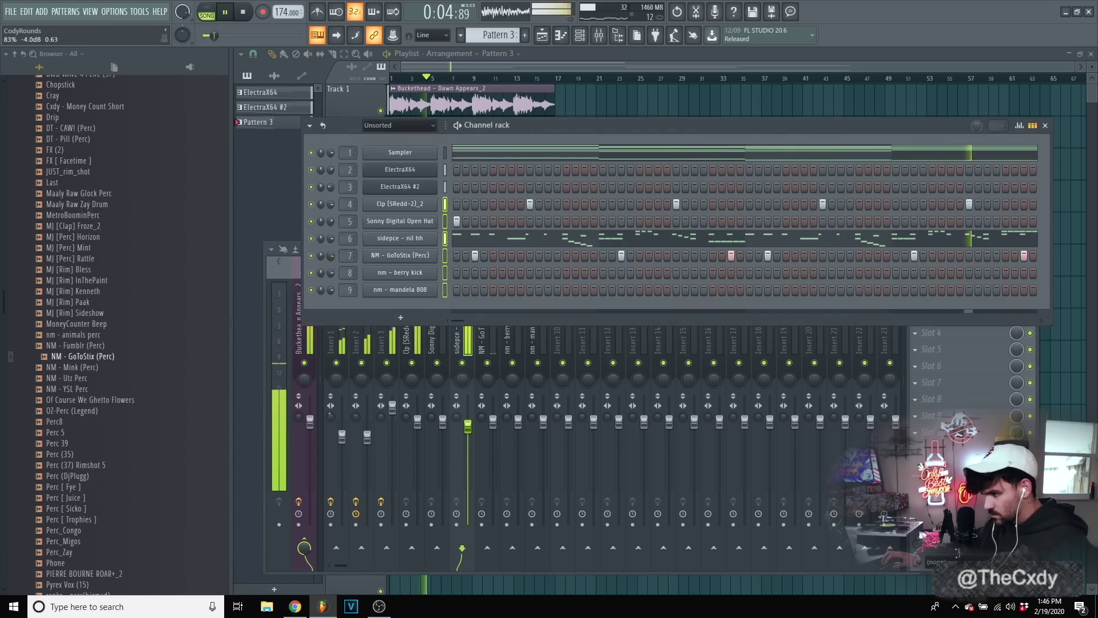
- Draw short nm - mandela 808 notes following the chord roots in bars 1 to 4: three F3, two D#3, two C#3, two C3
right_click(401, 289)
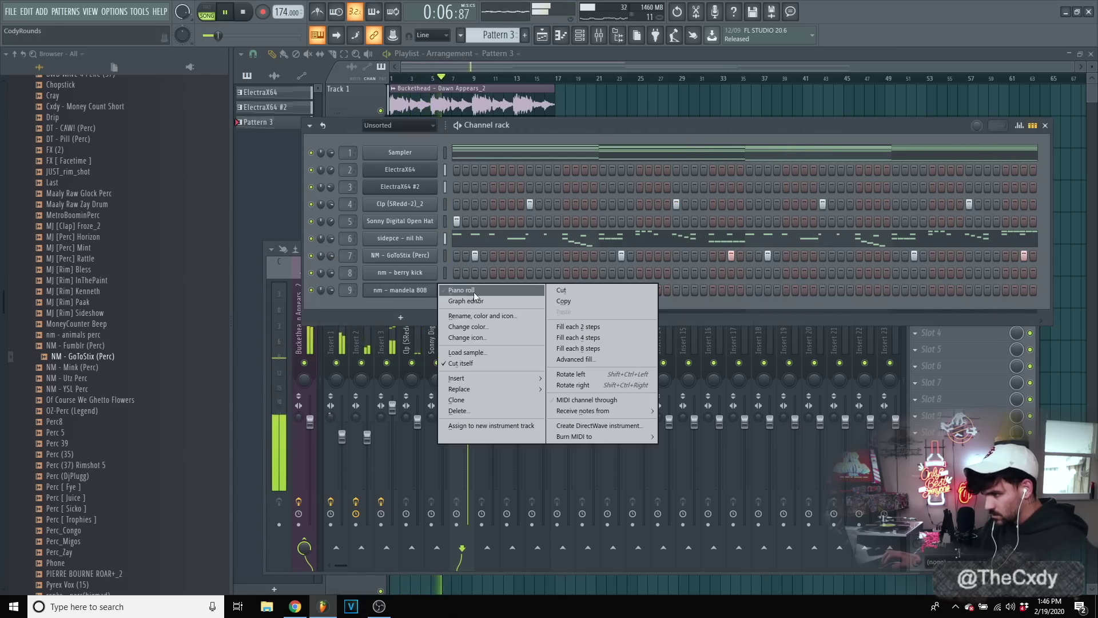
click(474, 292)
key(space)
click(269, 389)
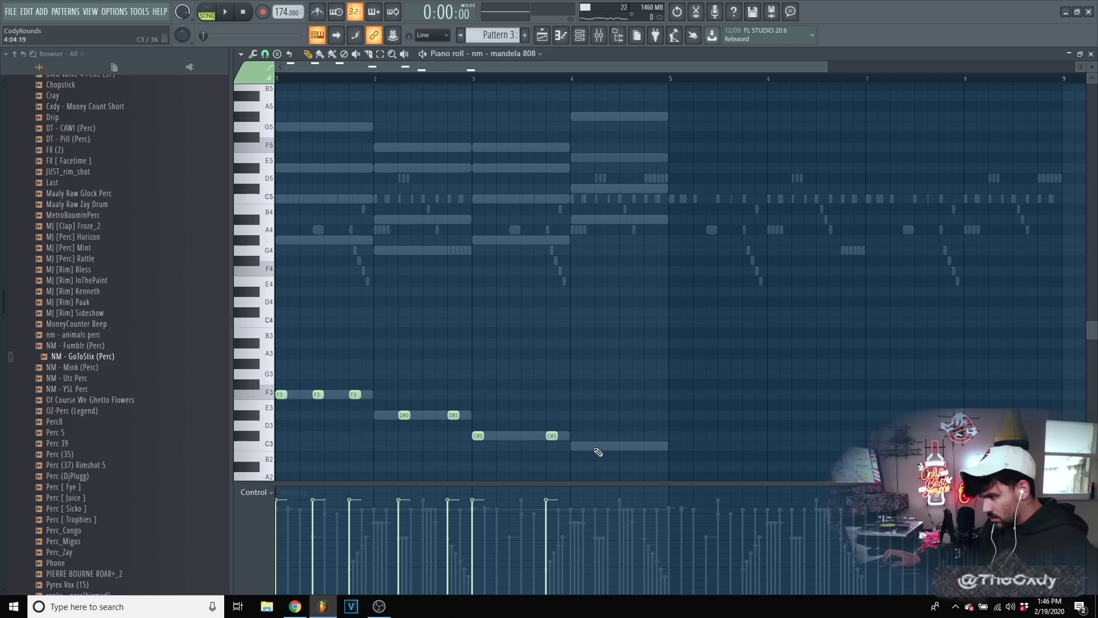
- Raise all the 808 notes two octaves, copy them into bars 5 to 8, deselect them and play the pattern
key(ctrl+a)
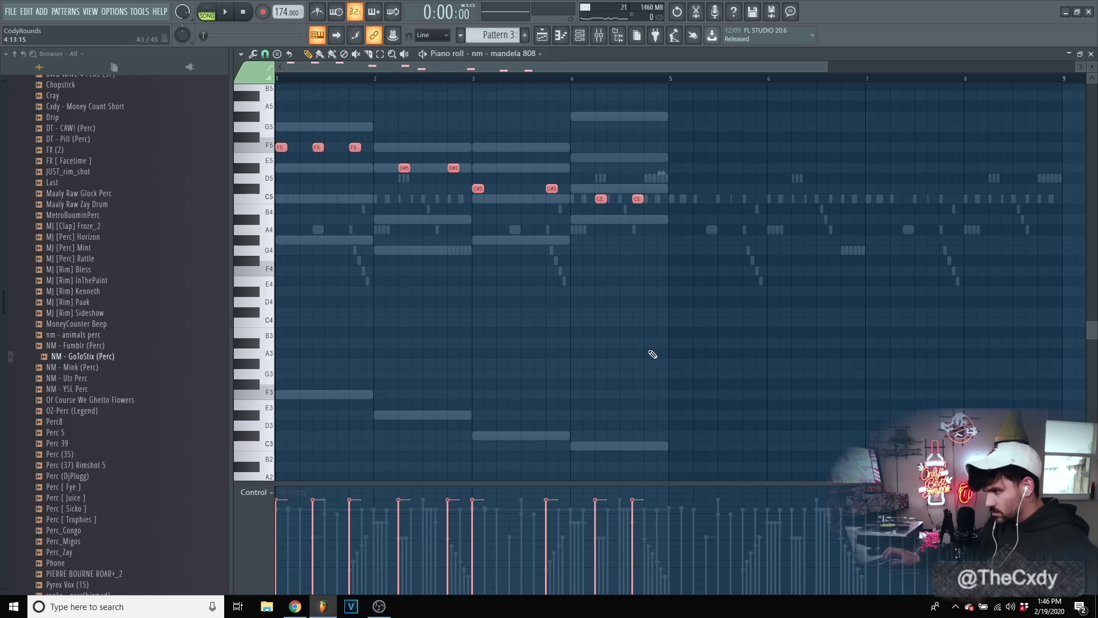
drag(639, 196, 1031, 201)
key(space)
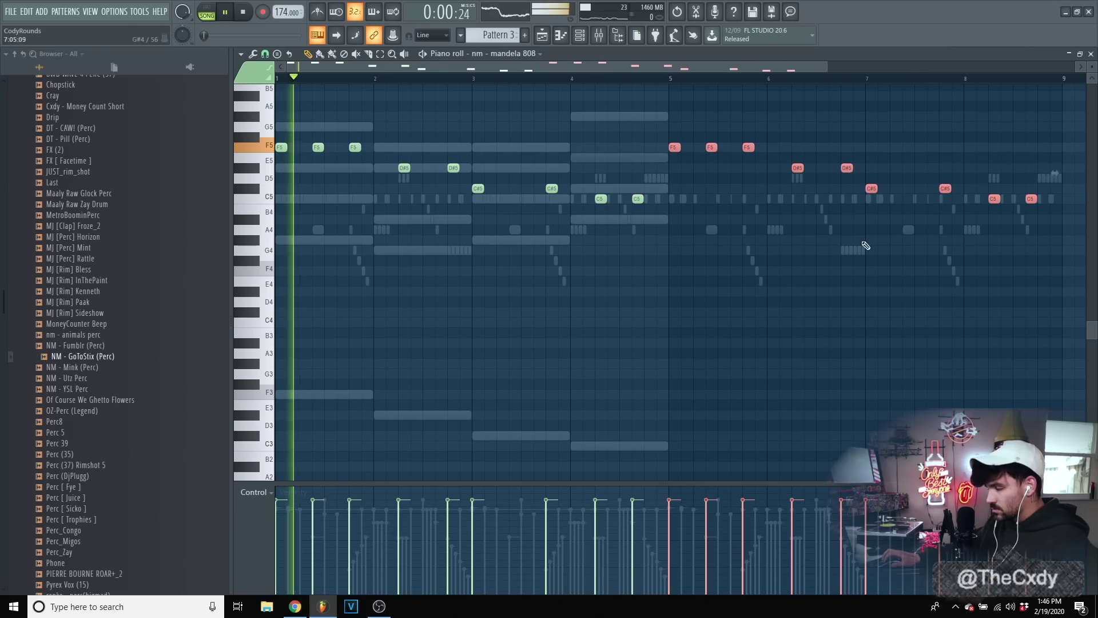
key(ctrl+d)
scroll(419, 69, up, 2)
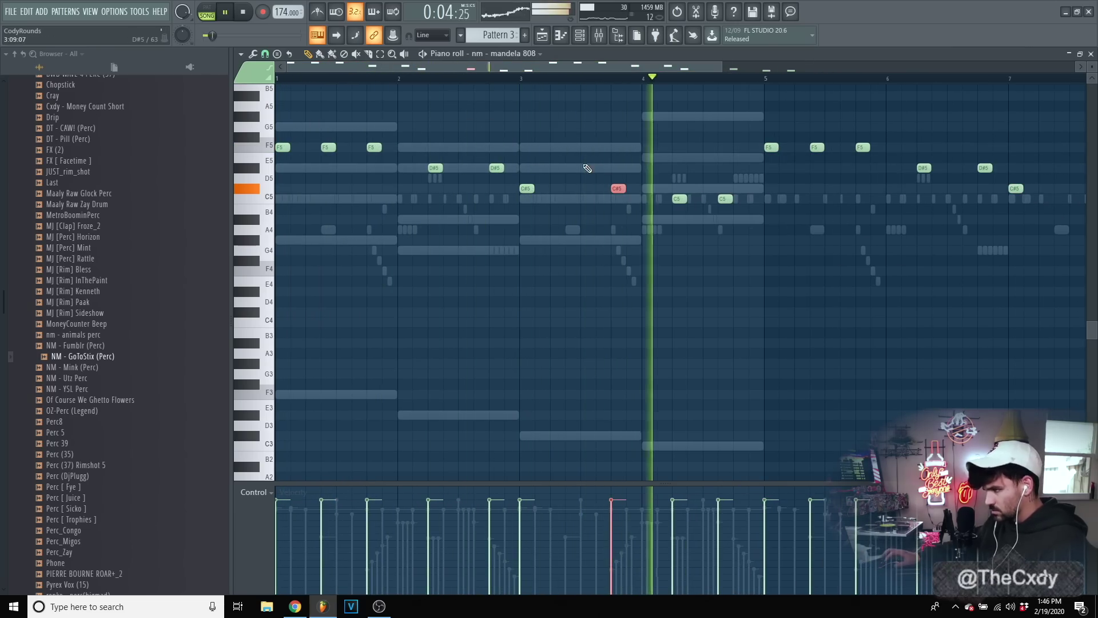
scroll(698, 182, down, 2)
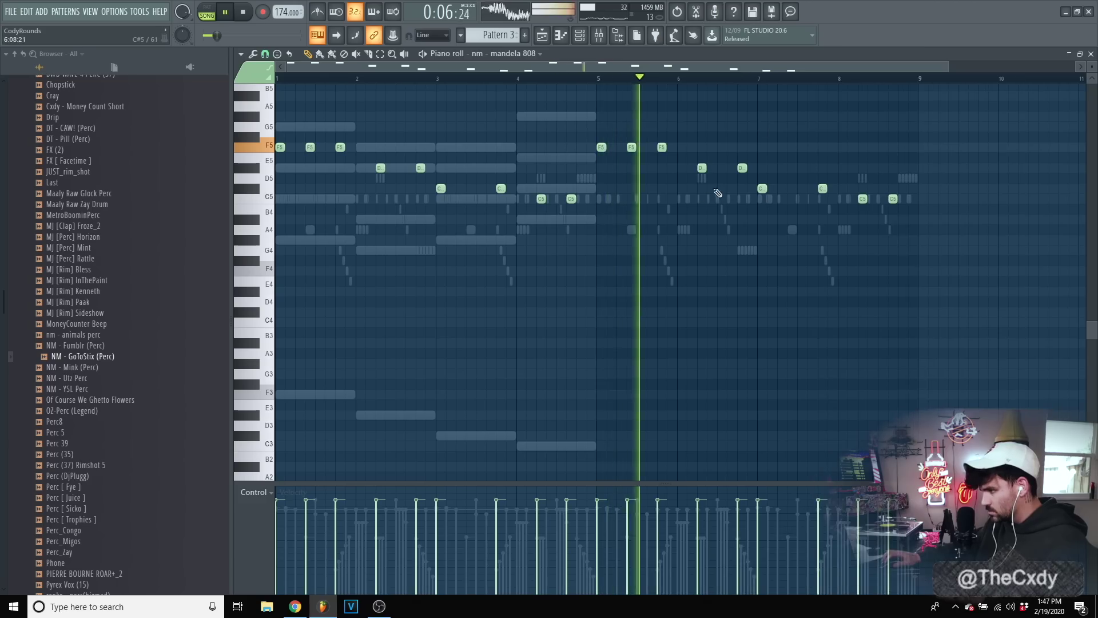
- Raise one D#5, one C#5 and one C5 808 note in bars 6 to 8 an octave and add a C5 late in bar 8
click(741, 168)
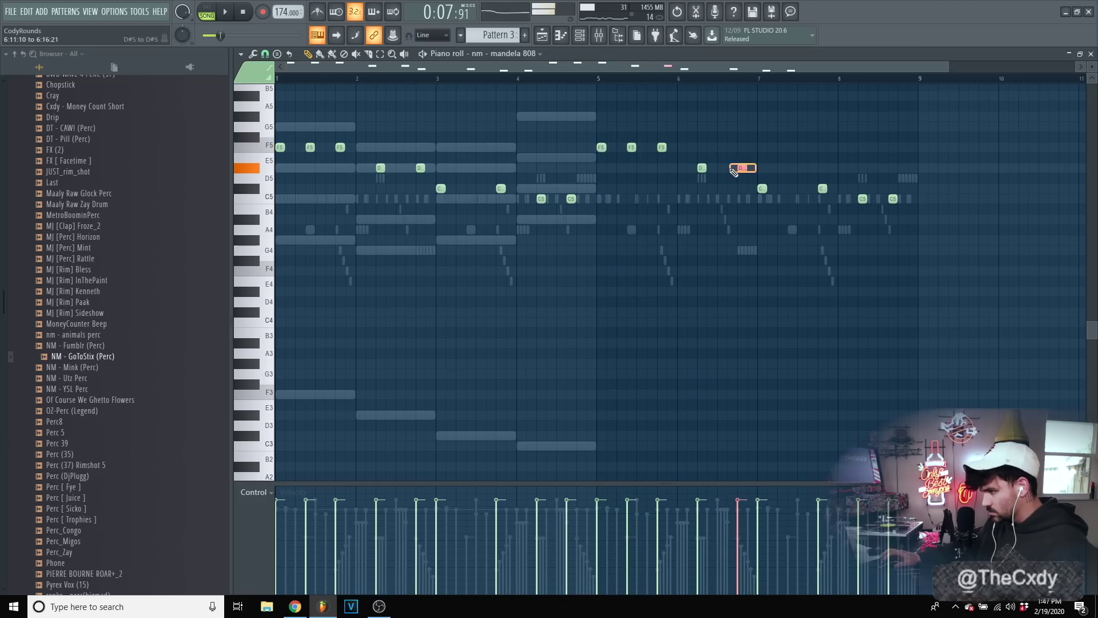
key(ctrl+Up)
drag(771, 196, 732, 173)
key(ctrl+Up)
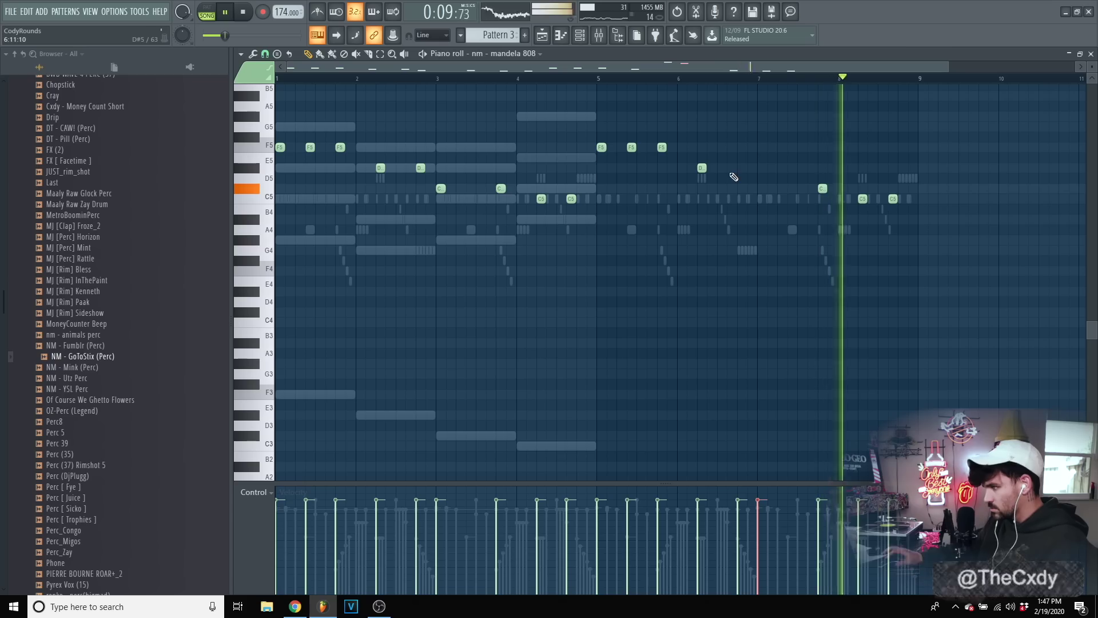
drag(891, 198, 903, 198)
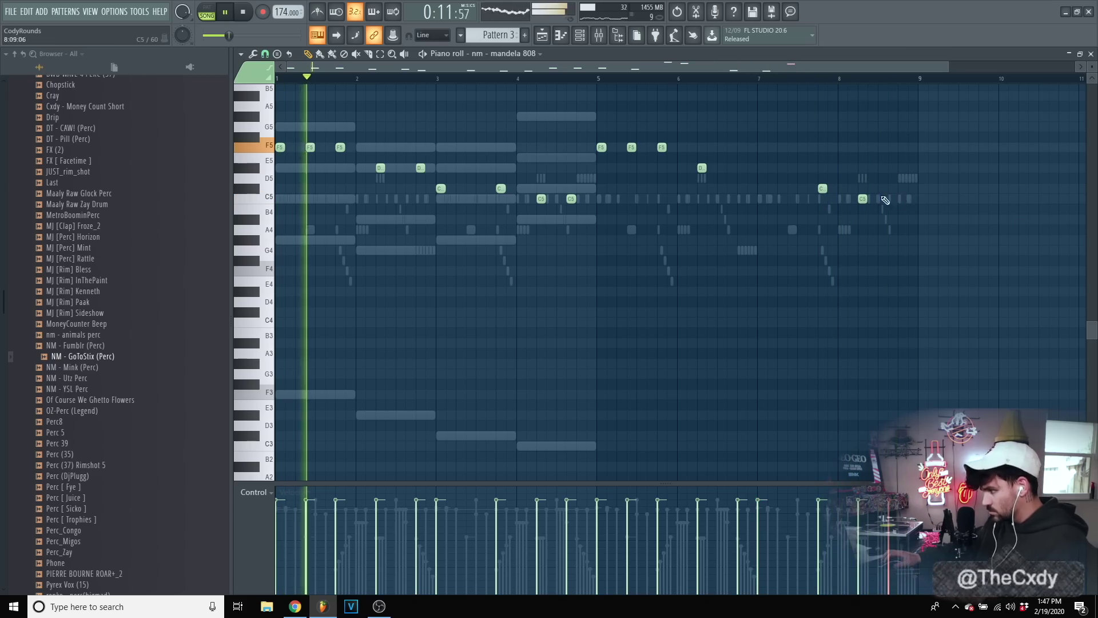
- Extend all the 808 notes with legato, using a temporary C5 note at bar 9 as the end point, and leave the piano roll
click(920, 197)
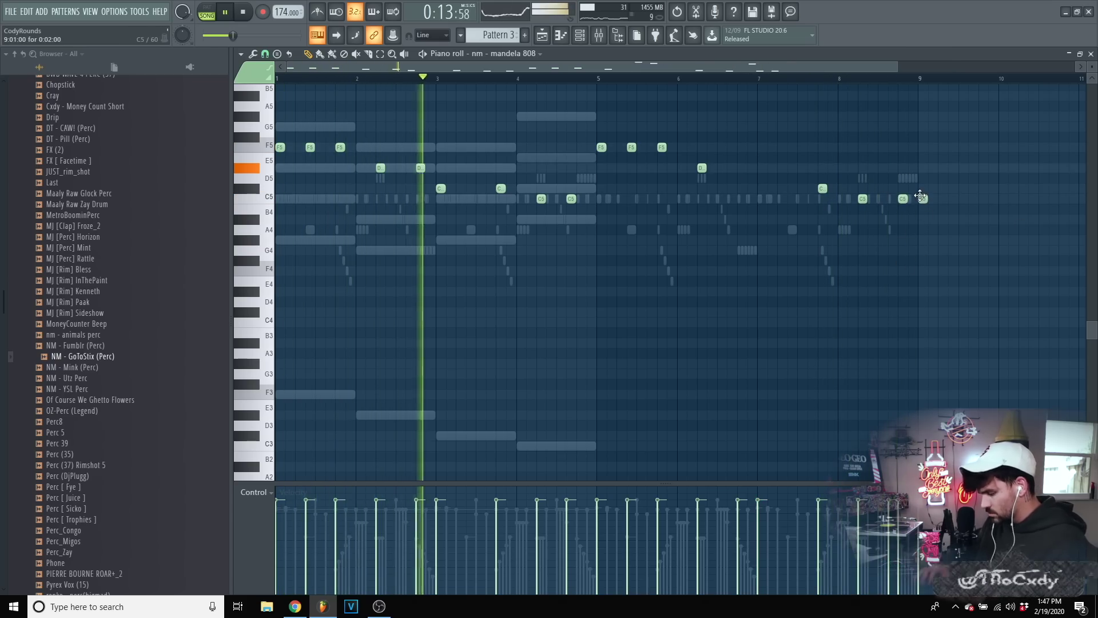
key(ctrl+l)
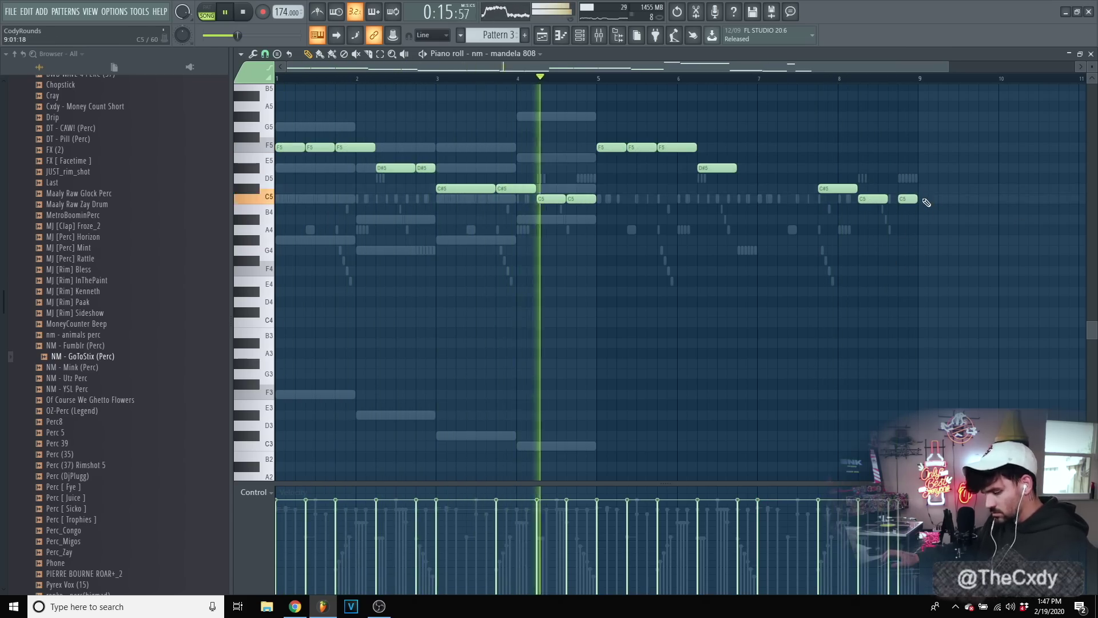
key(ctrl+a)
key(space)
key(Escape)
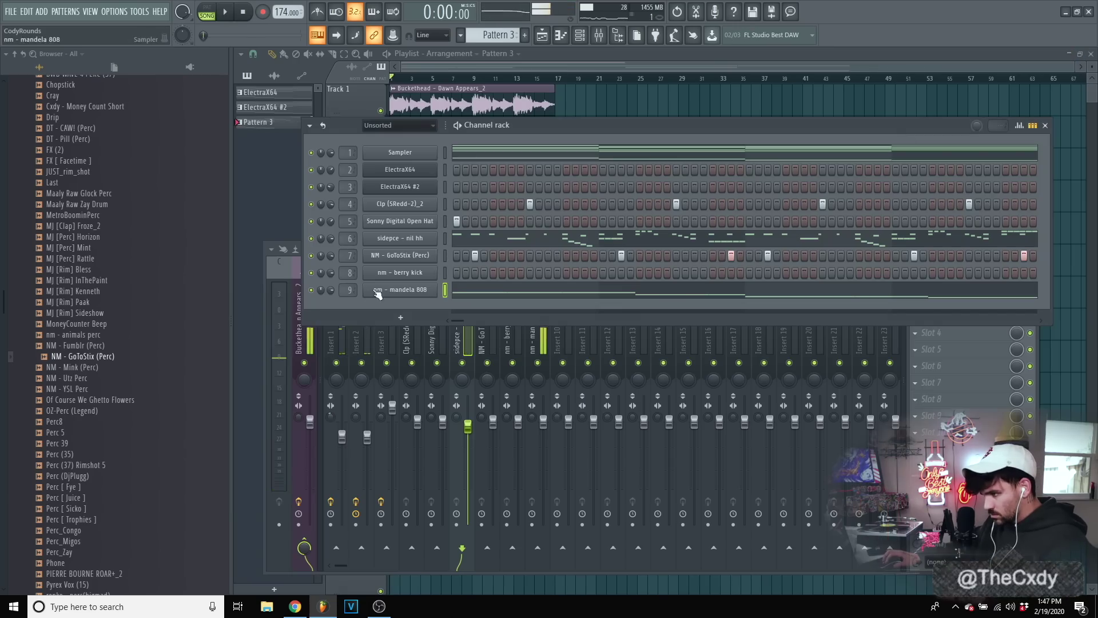
- Lower the nm - mandela 808 mixer fader to 75% (-5.9 dB) while playing the beat
click(543, 423)
key(space)
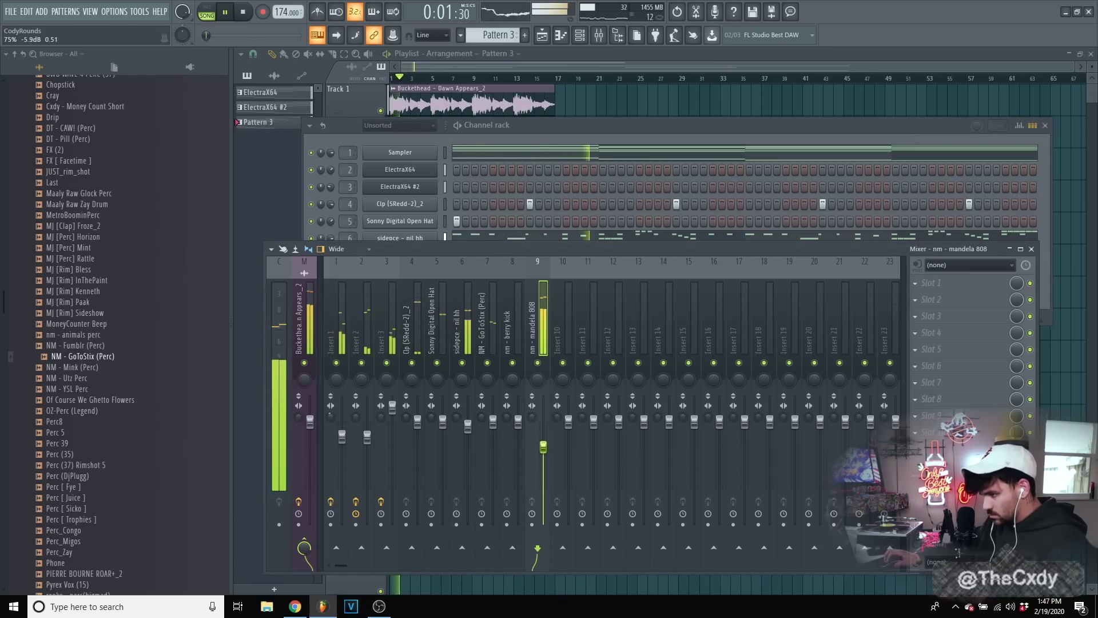
- Copy the 808's notes into the nm - berry kick channel, flatten them all to C5 and play the beat
click(481, 179)
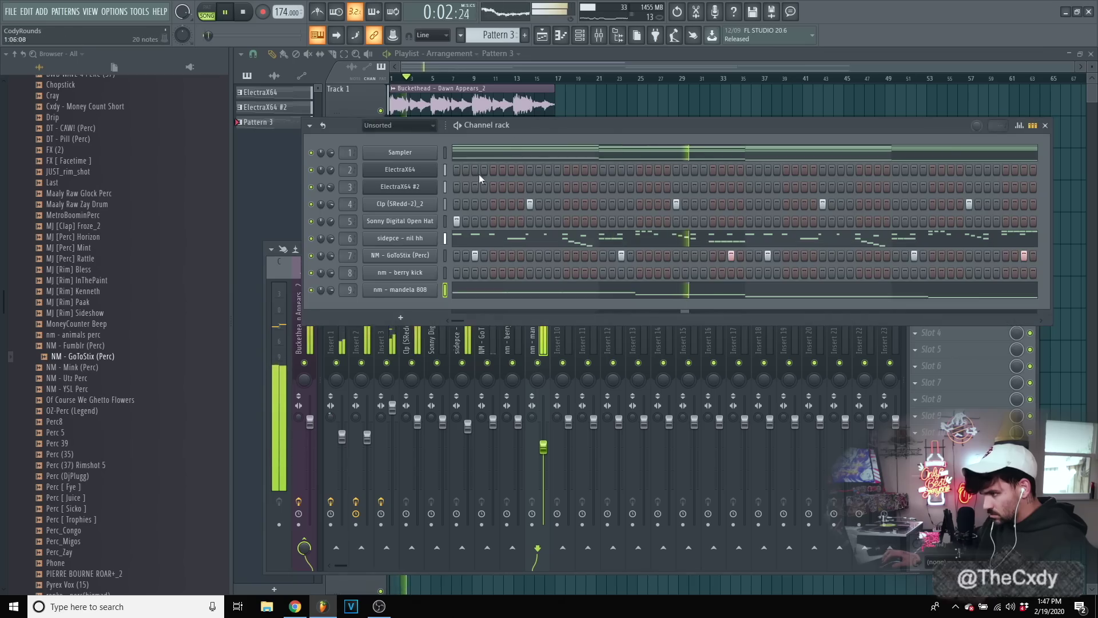
click(445, 278)
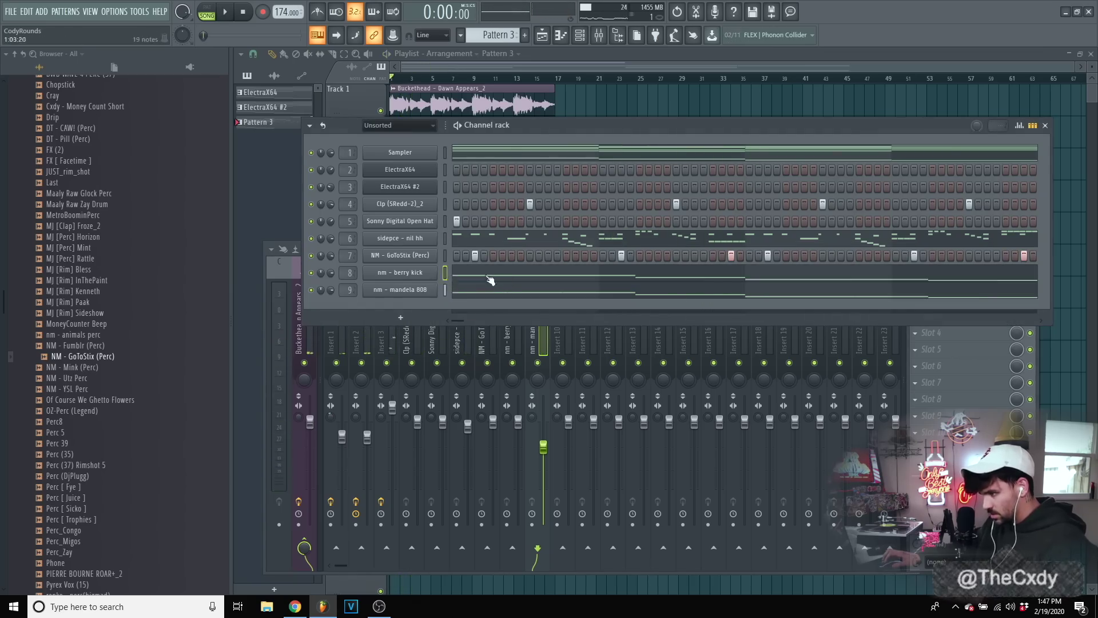
key(F7)
key(ctrl+a)
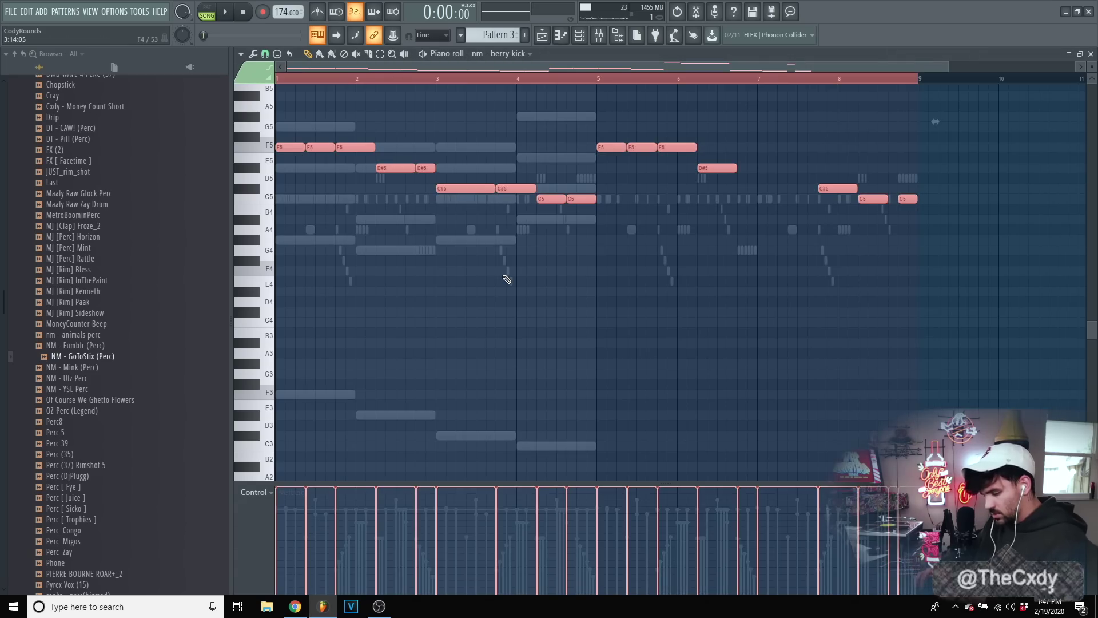
key(alt+k)
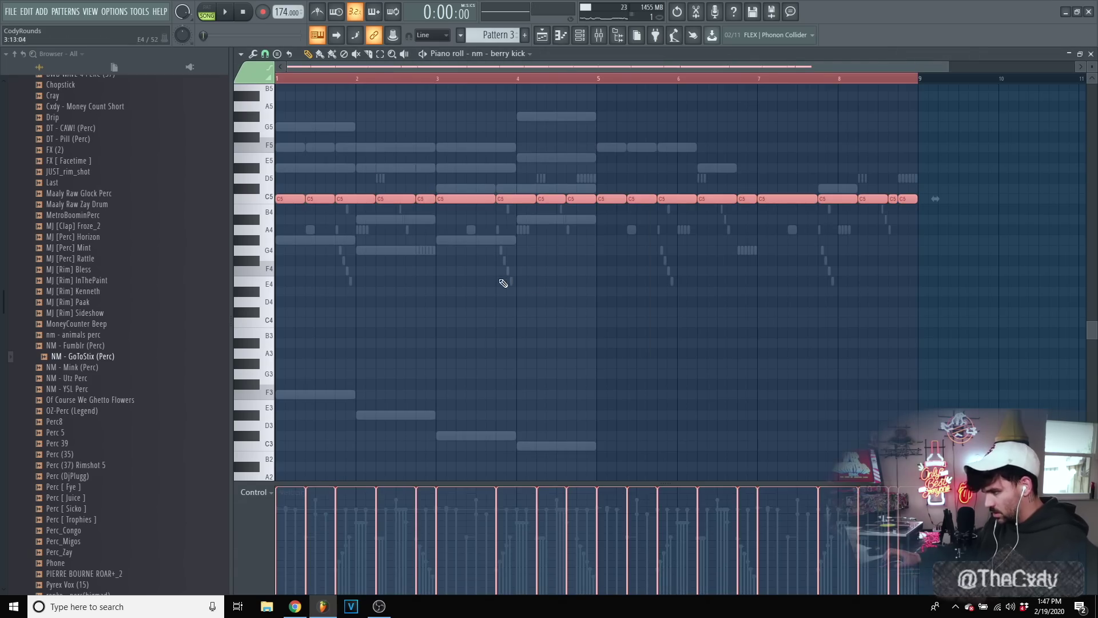
click(1092, 54)
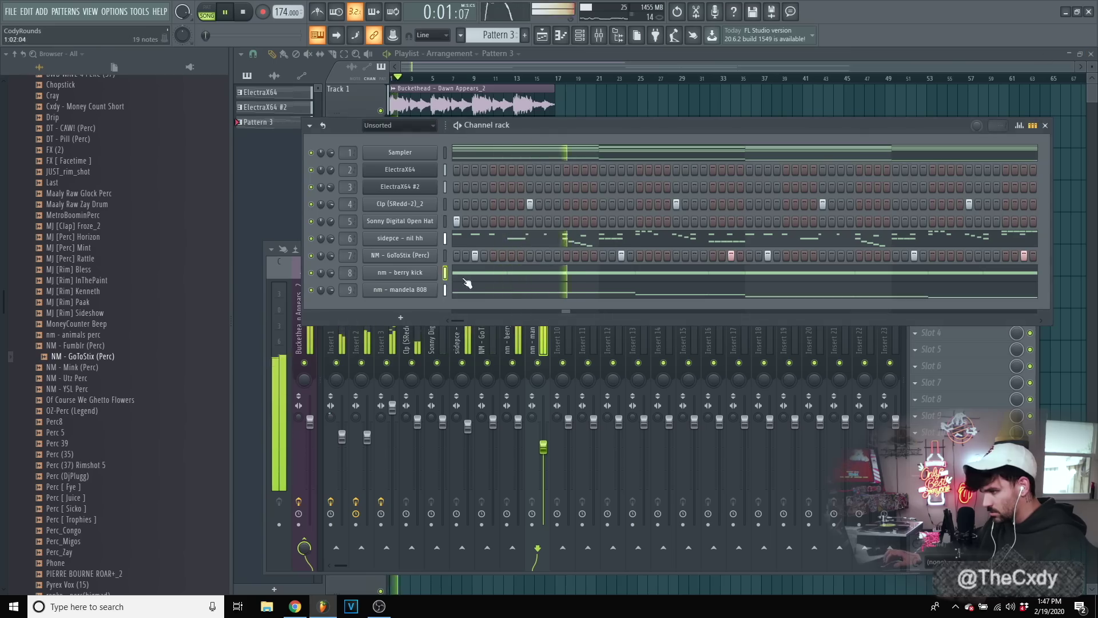
- Move the nm - berry kick channel below the 808 and lower the kick's mixer fader during playback
key(alt+Down)
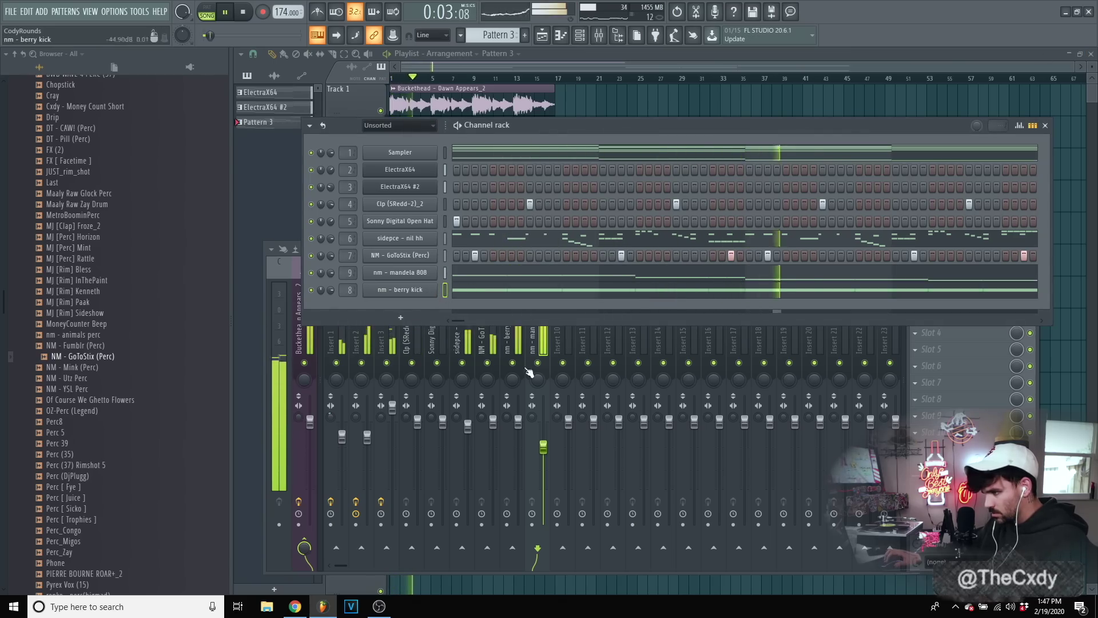
drag(518, 424, 518, 444)
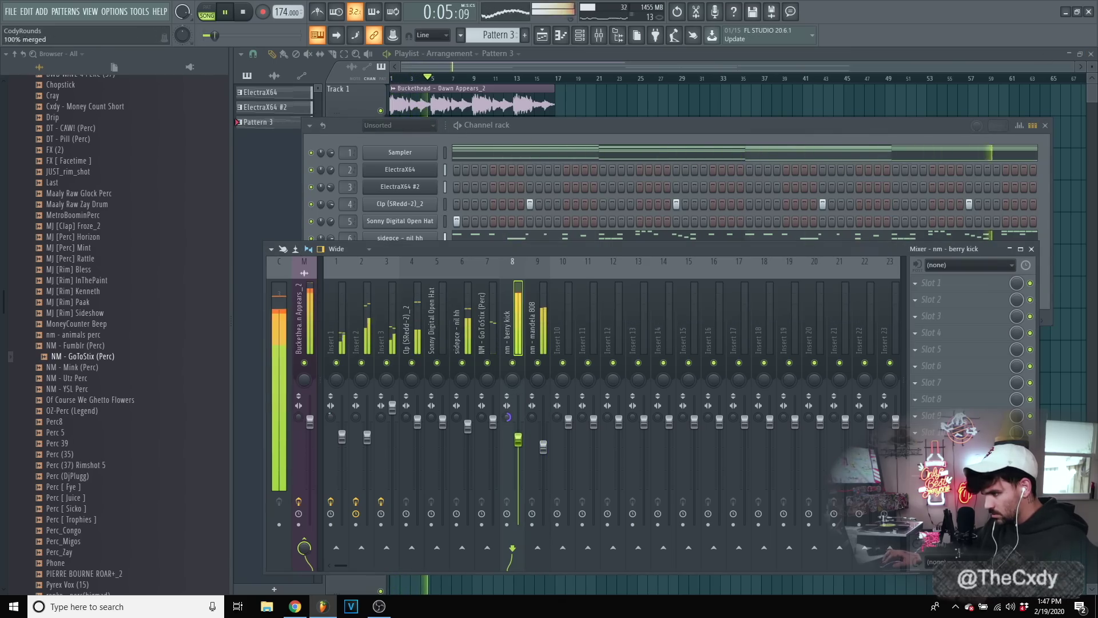
click(315, 333)
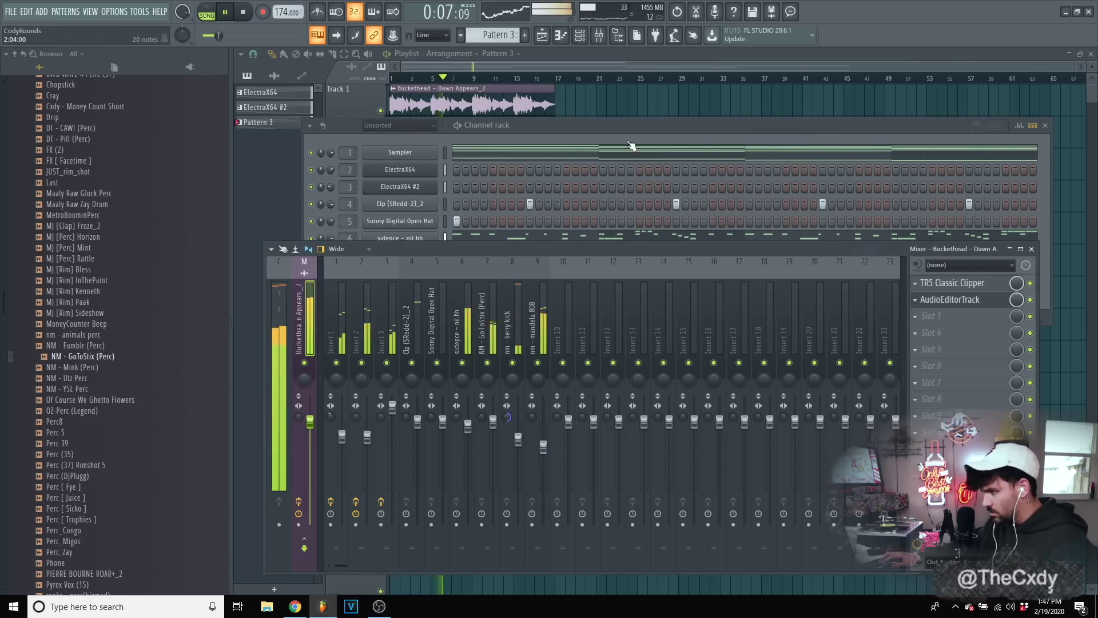
click(654, 237)
click(518, 440)
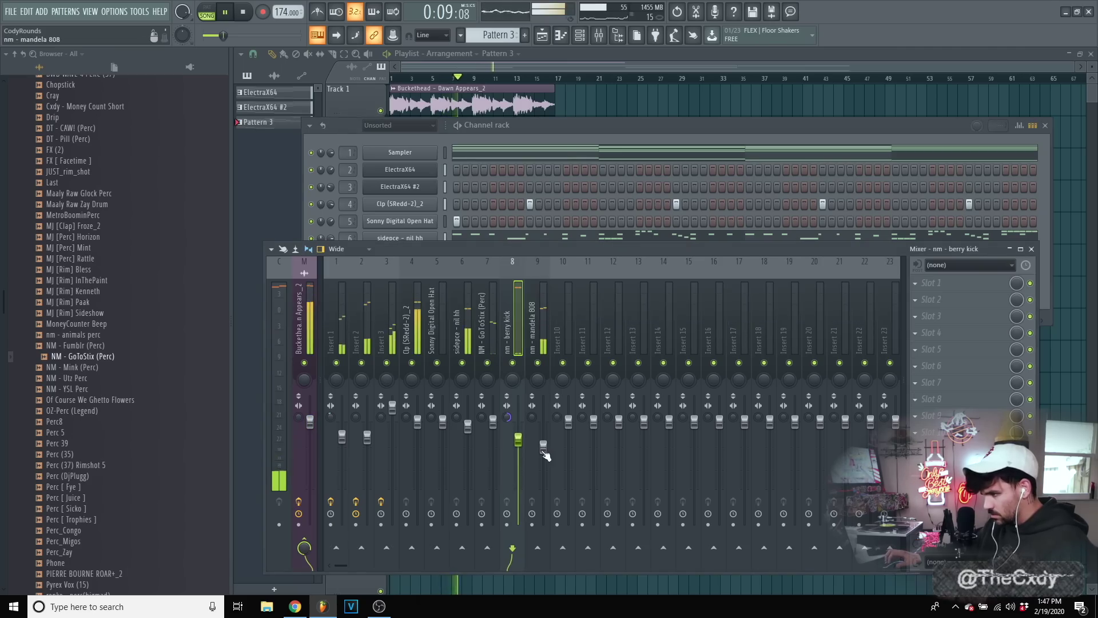
- Slightly lower the mixer faders of the sidepce - nil hh hi-hat and insert 2
click(467, 428)
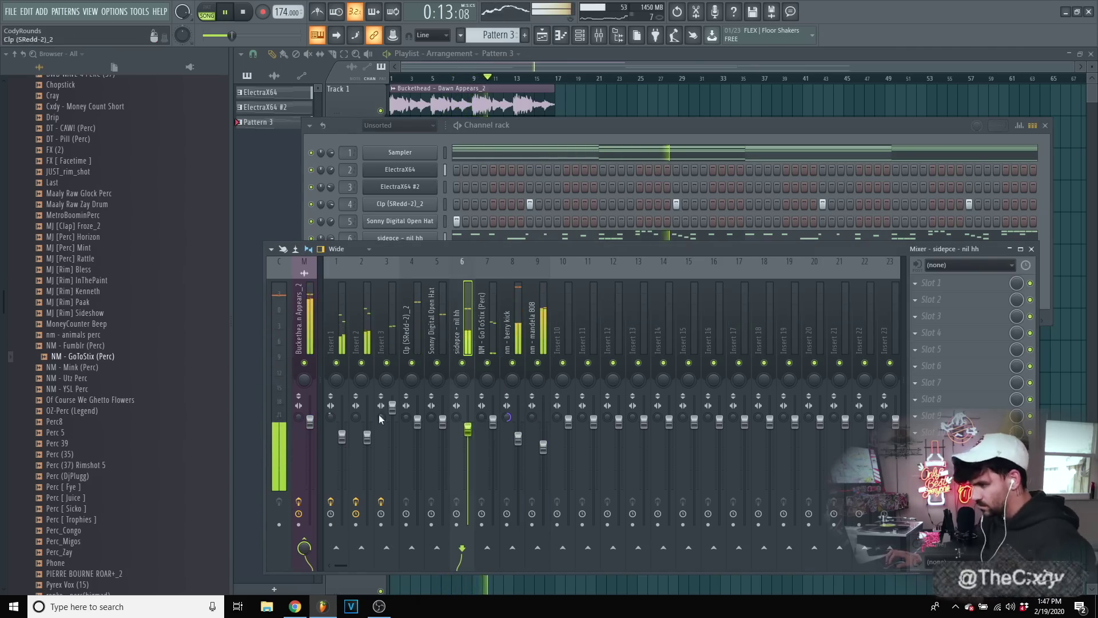
drag(368, 436, 367, 440)
click(343, 438)
- Shorten the third Pattern 3 clip on track 6 to a length of 7:08:00 in the playlist
click(547, 55)
scroll(548, 66, up, 2)
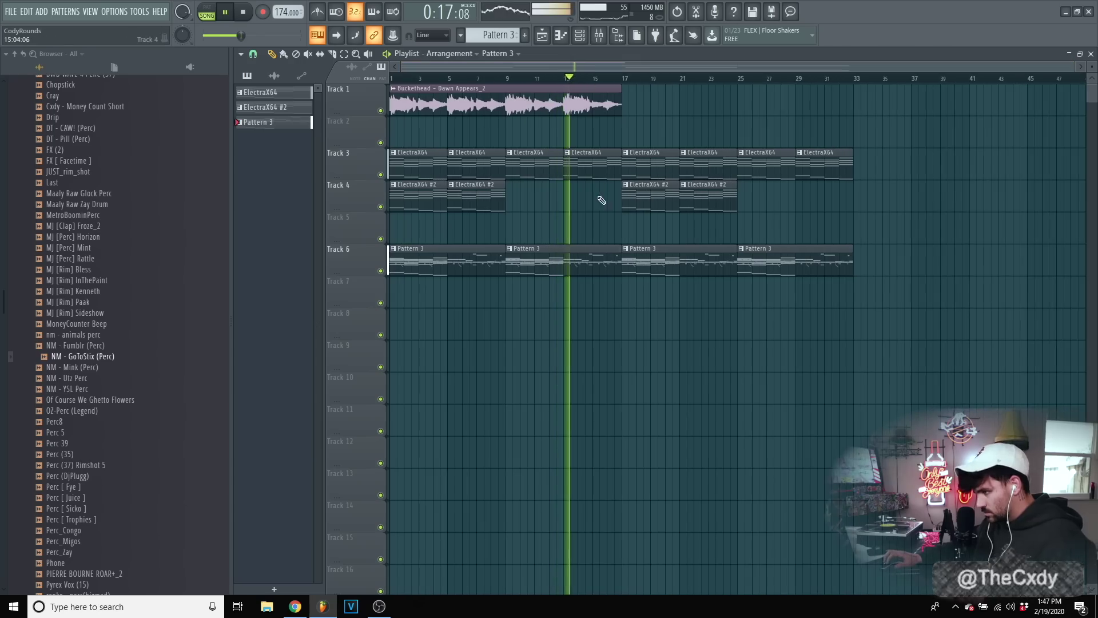
right_click(500, 30)
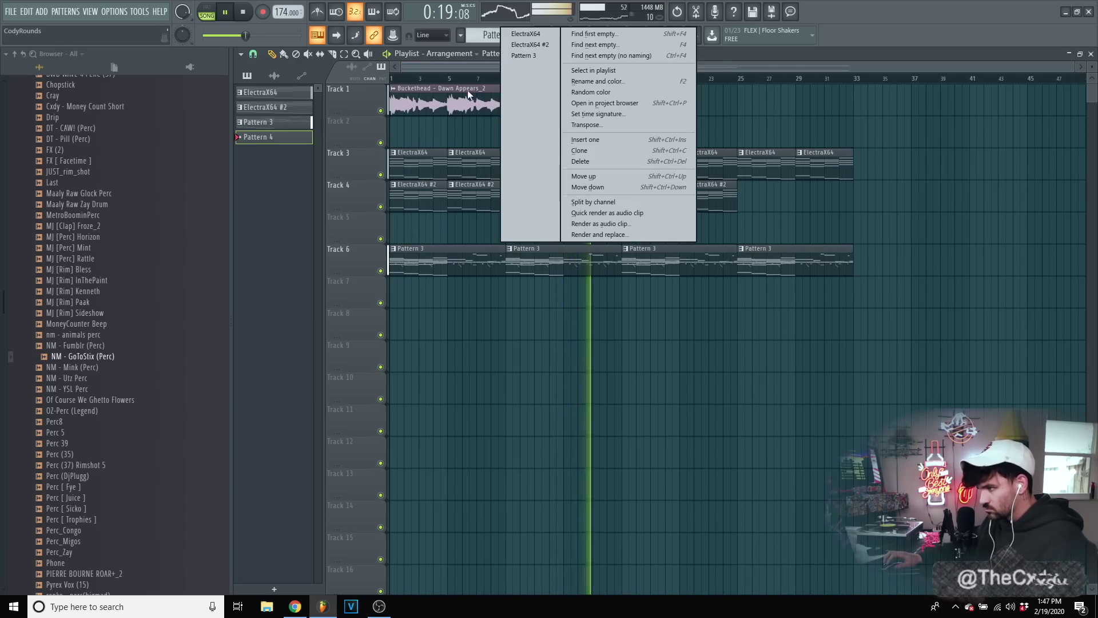
click(490, 33)
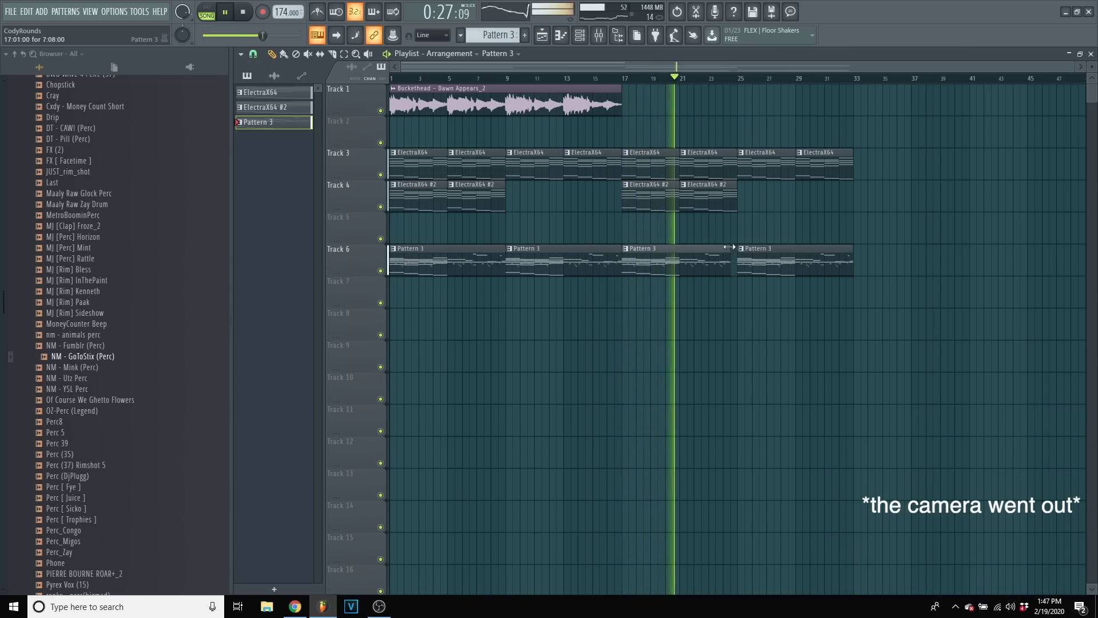
drag(736, 250, 729, 250)
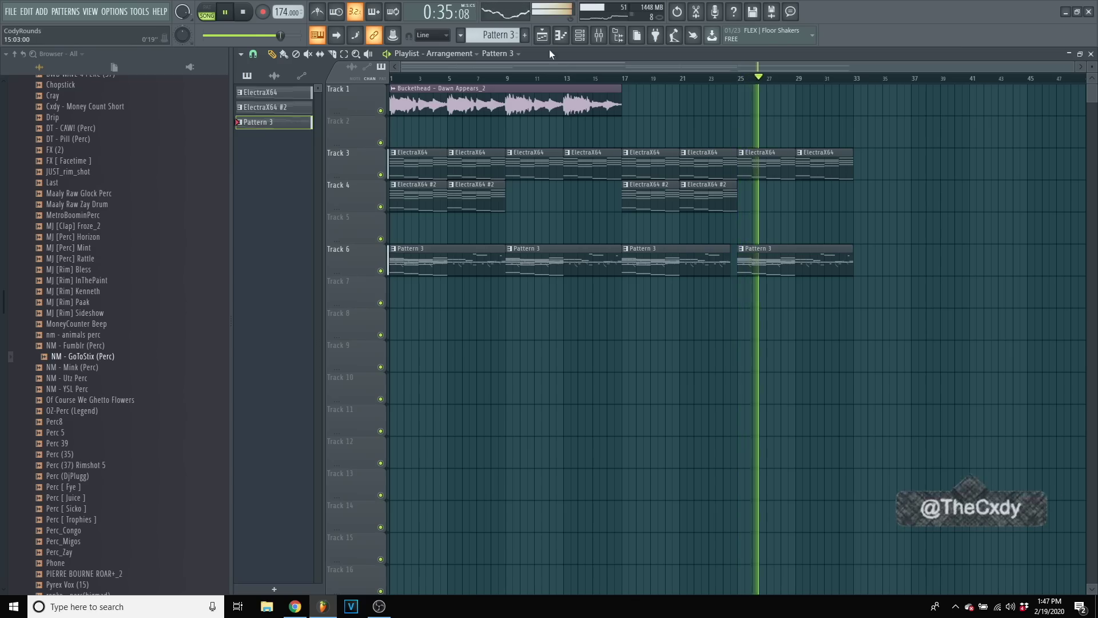
key(space)
right_click(763, 255)
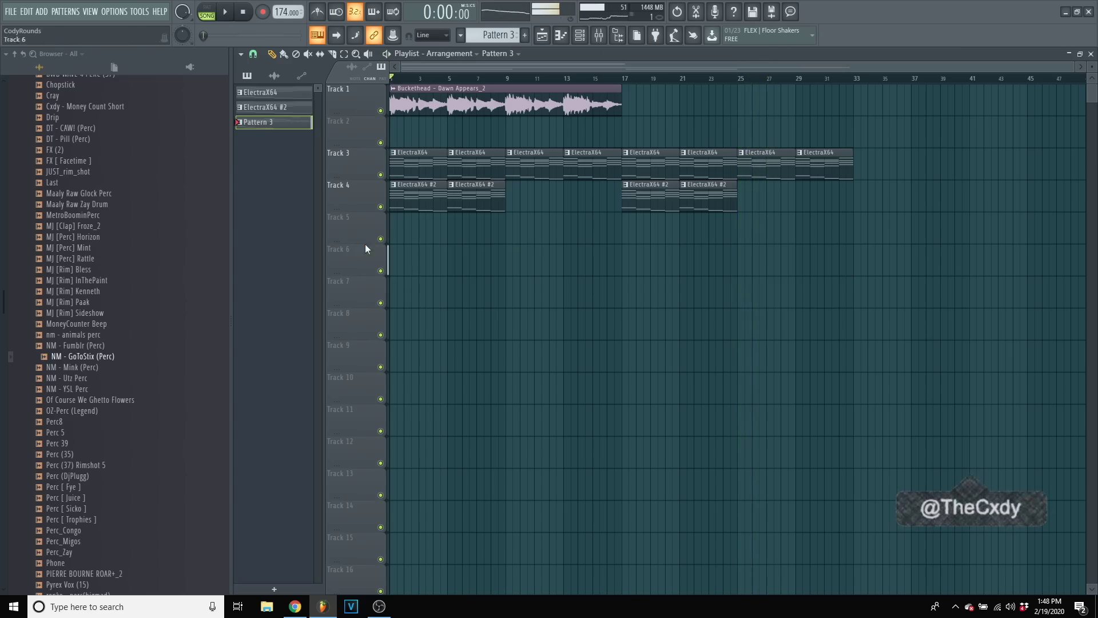
key(ctrl+z)
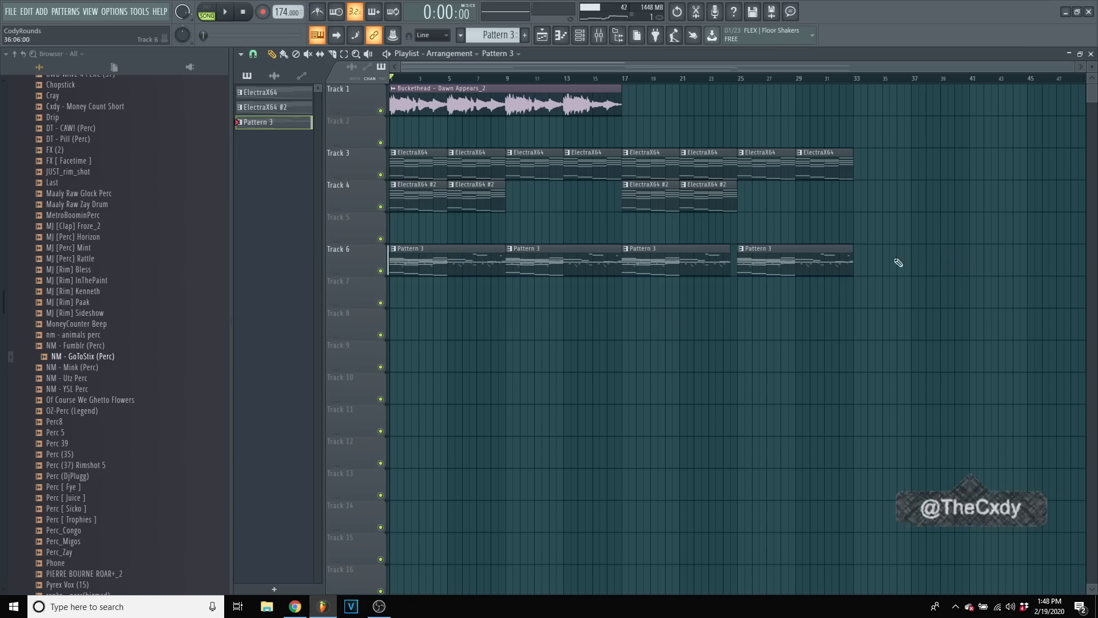
- Add the HalfTime effect in slot 8 of the ElectraX64's mixer insert 2, ahead of Fruity parametric EQ 2, and audition it
click(580, 41)
scroll(508, 36, up, 2)
scroll(508, 36, down, 1)
scroll(509, 37, up, 1)
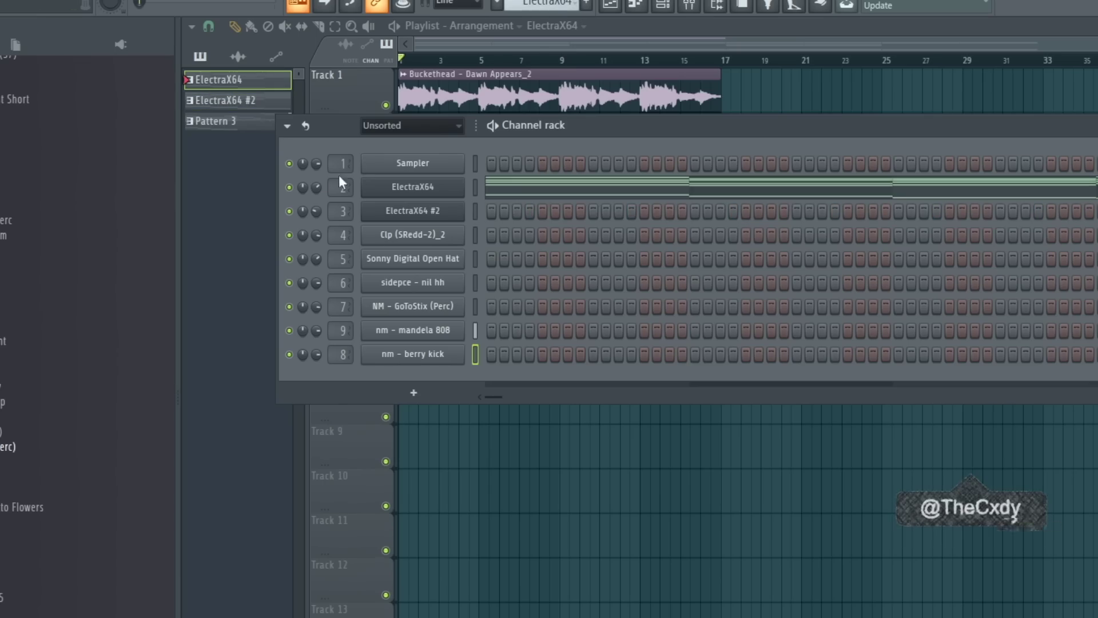
key(F9)
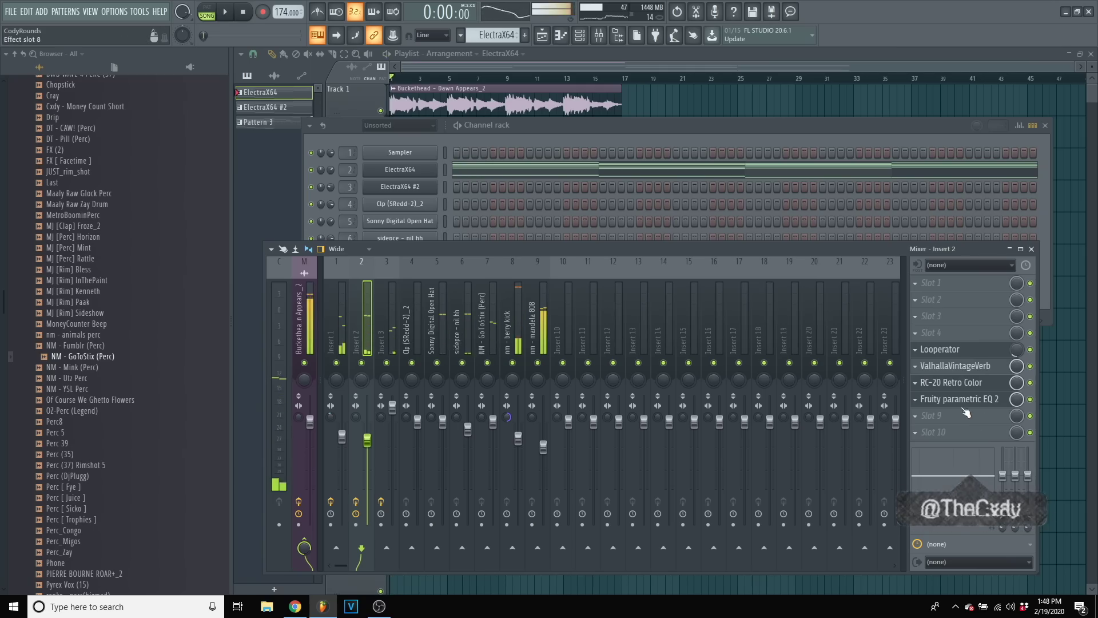
click(946, 398)
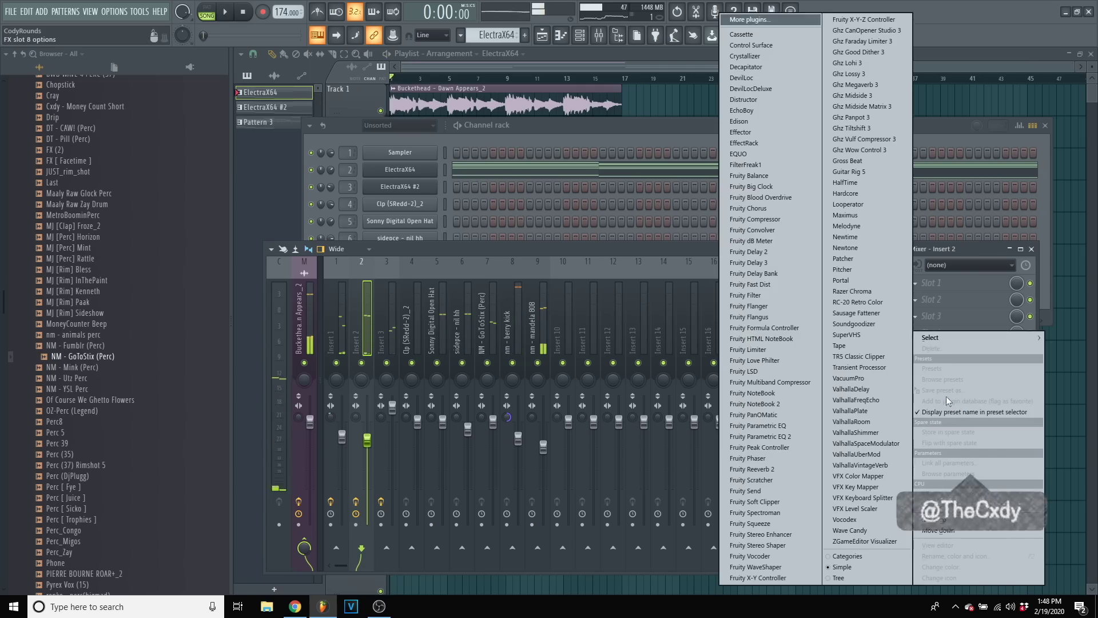
click(850, 182)
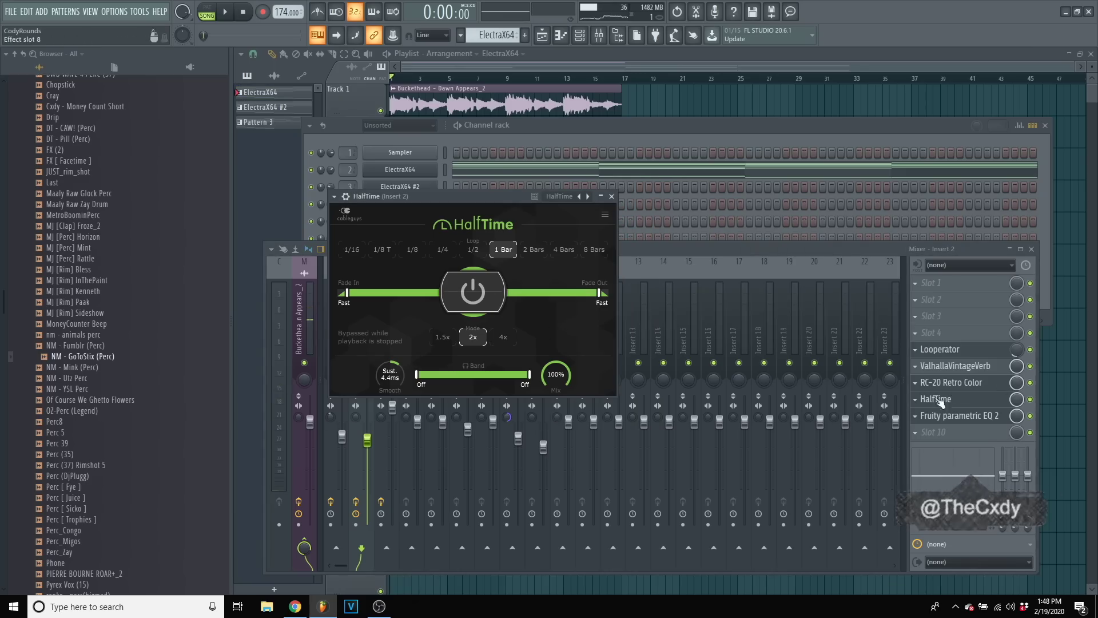
key(space)
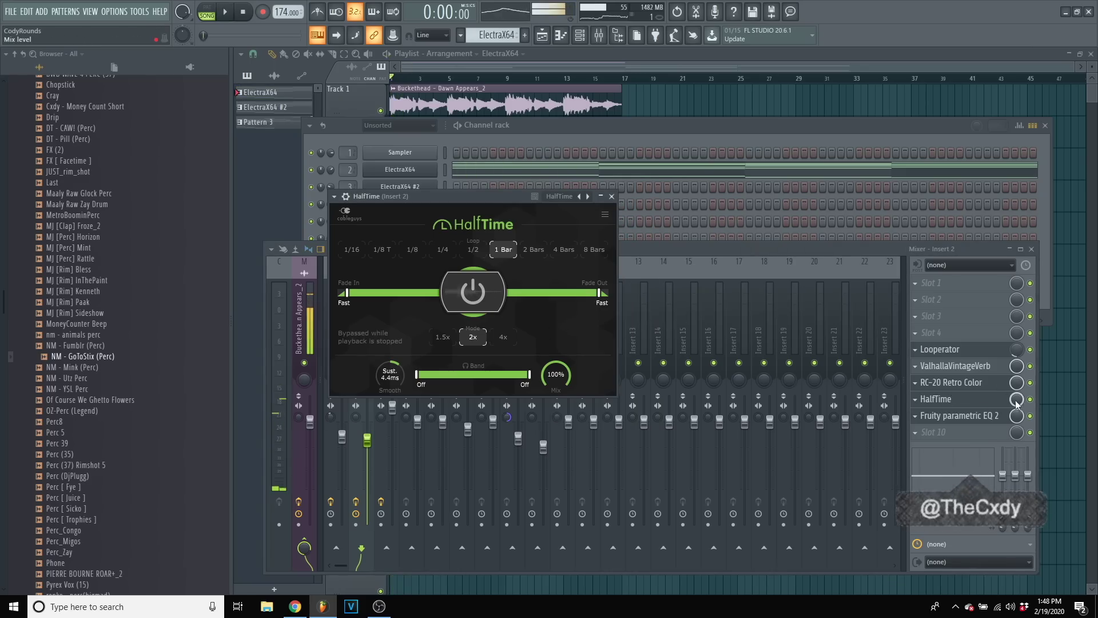
click(1064, 393)
- Solo track 3, select bars 1 to 4, arm the master with its first effect bypassed and render it to an audio clip
right_click(381, 175)
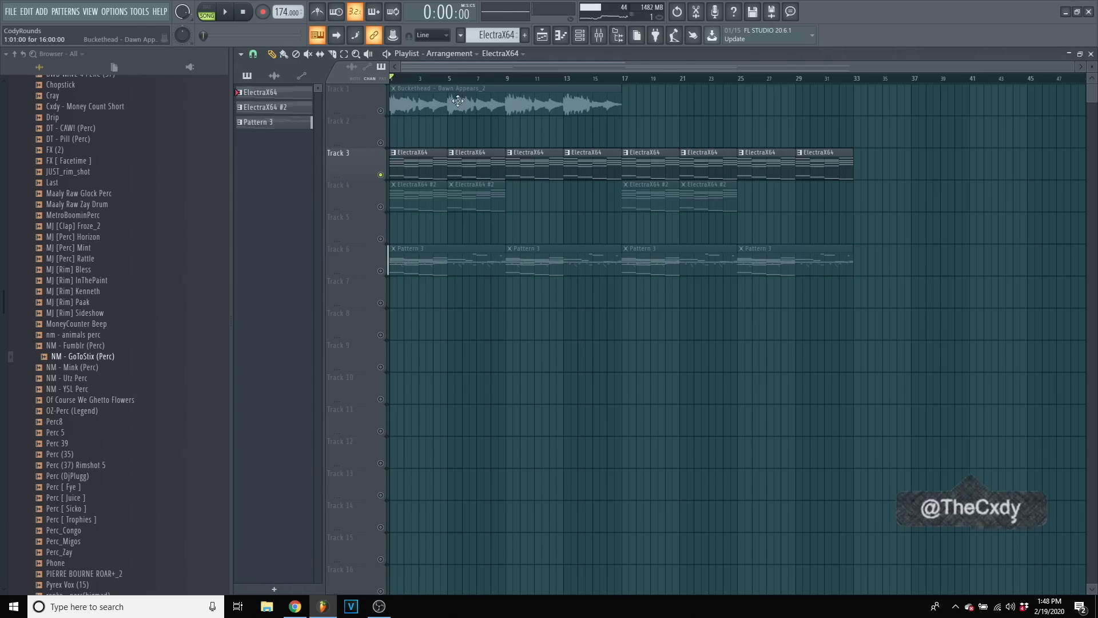
drag(452, 84, 395, 81)
click(602, 35)
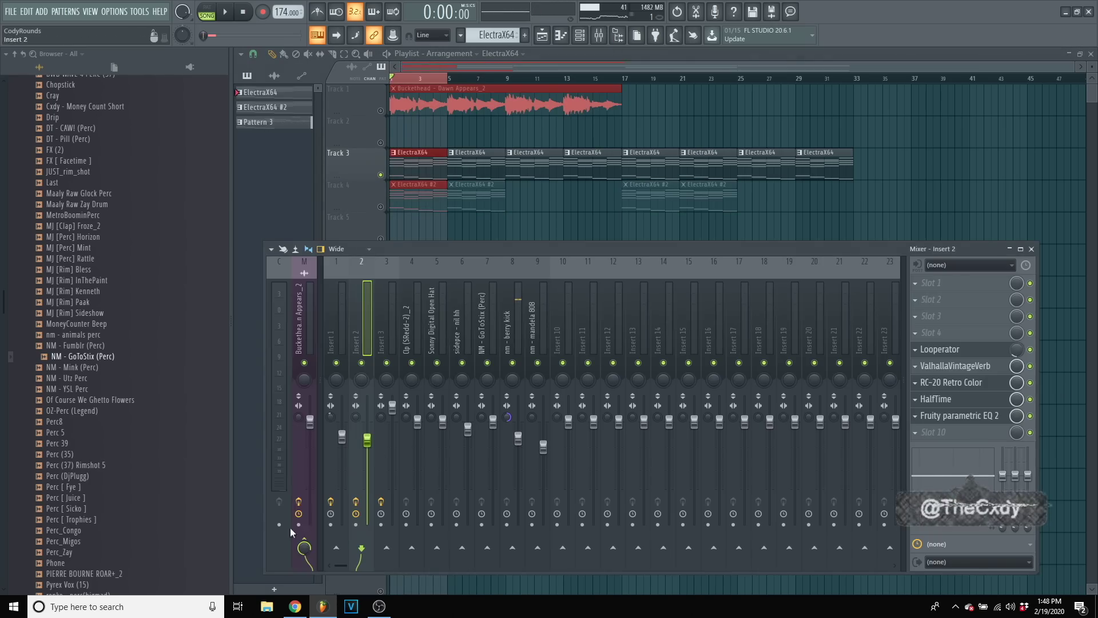
click(299, 525)
click(1030, 283)
key(alt+r)
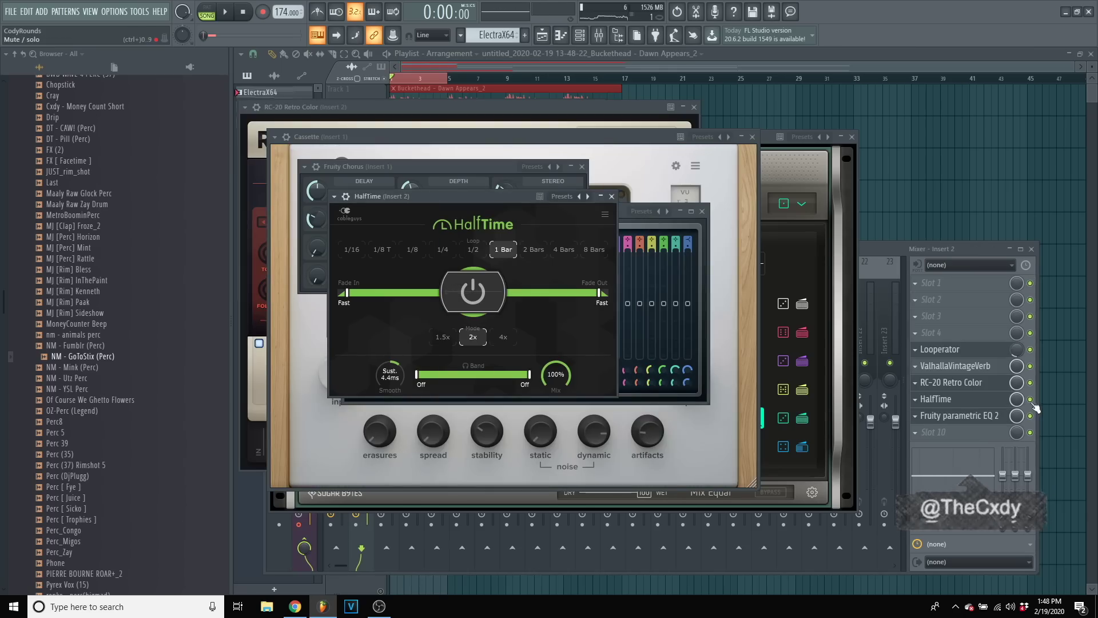
- Bypass HalfTime on insert 2 and select the master track in the mixer
click(1030, 399)
click(309, 312)
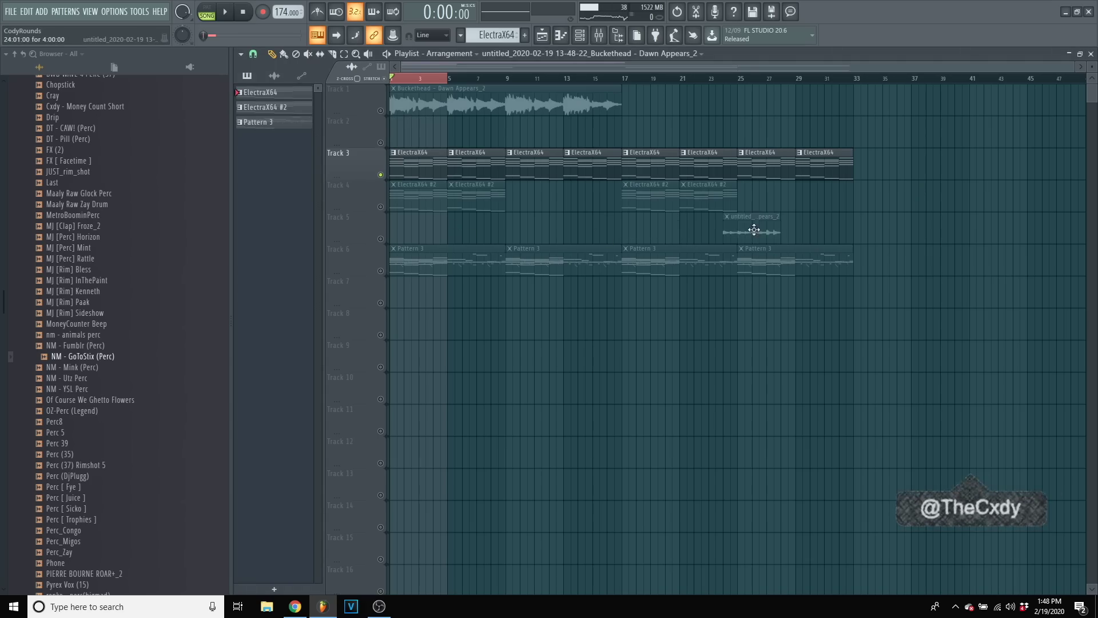
- Place the rendered clip twice on track 5 across bars 25 to 32, unmute all tracks and play from shortly before bar 25
drag(770, 231, 764, 230)
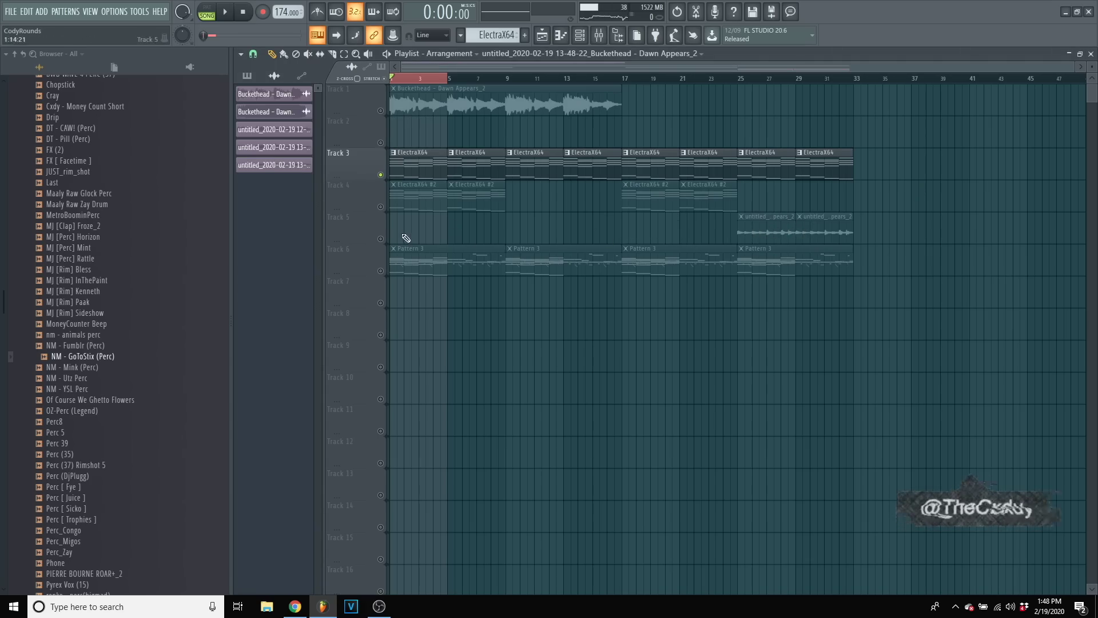
click(381, 238)
key(space)
drag(634, 78, 721, 79)
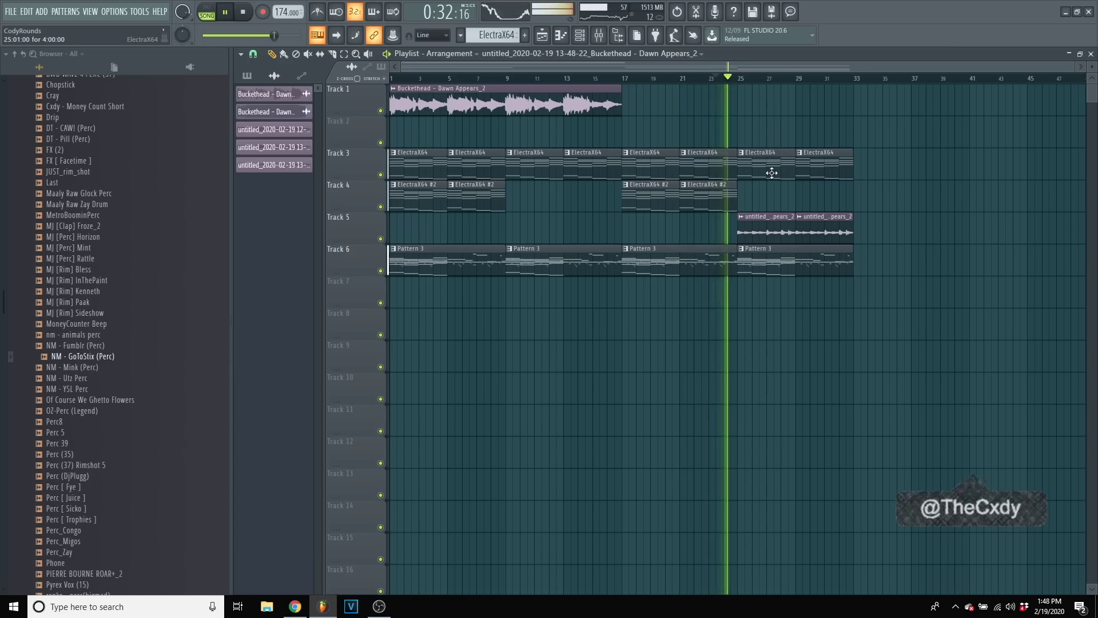
- Route the rendered audio clip on track 5 to free mixer insert 10 and replay the arrangement from bar 25
double_click(769, 221)
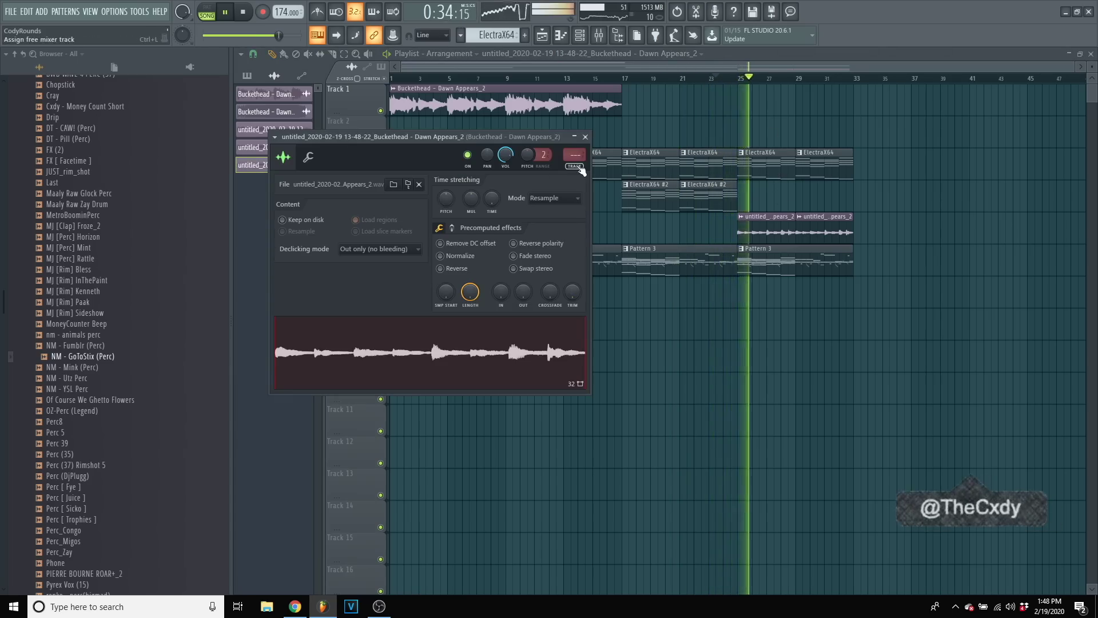
click(576, 155)
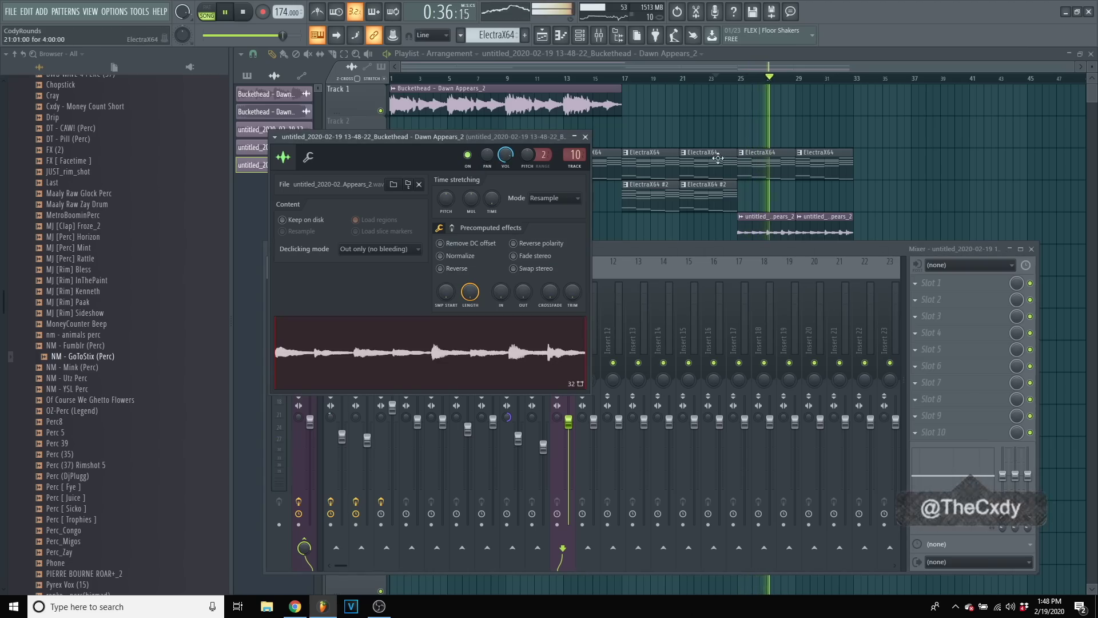
click(715, 79)
click(742, 78)
click(599, 35)
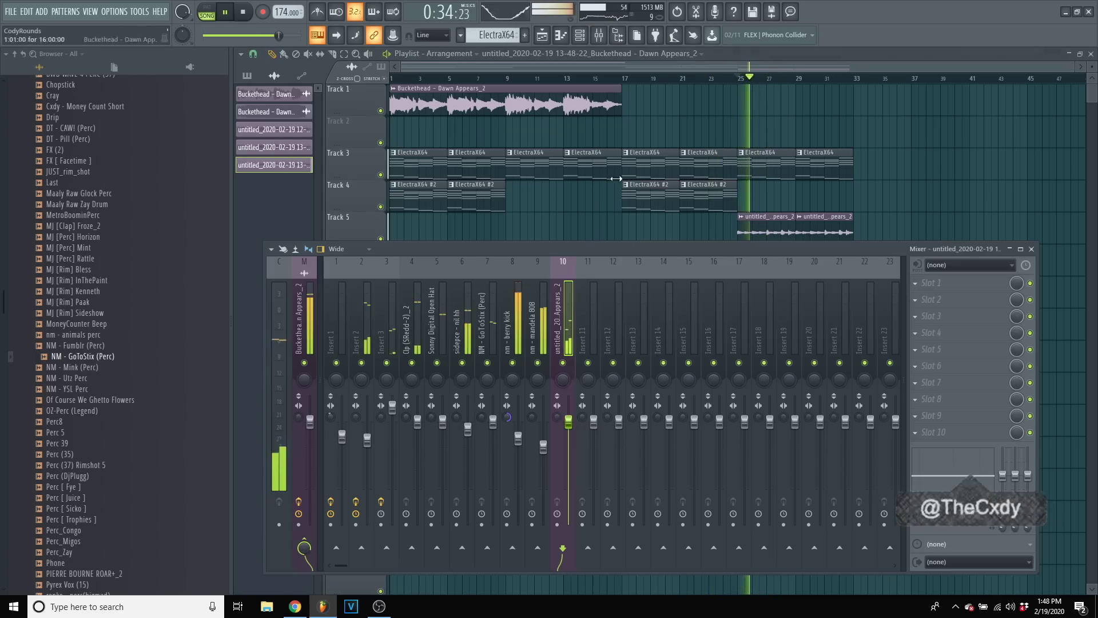
- Delete the two ElectraX64 clips in bars 25 to 32 on track 3 and duplicate the ElectraX64 #2 pair into those bars on track 4
right_click(772, 174)
right_click(824, 175)
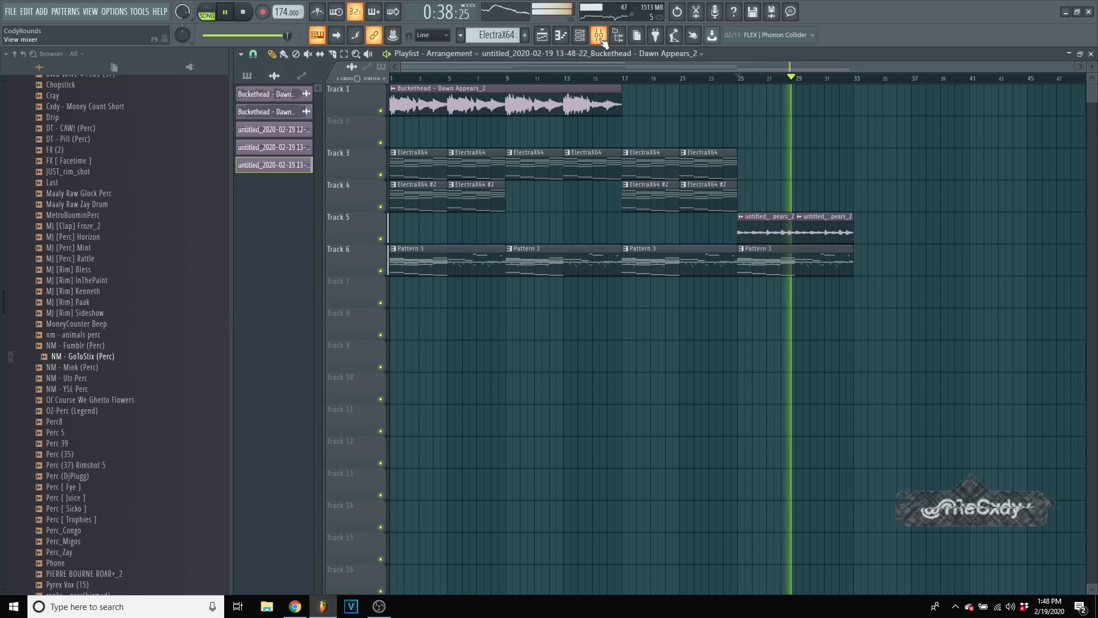
drag(732, 201, 638, 199)
key(ctrl+b)
ctrl+click(824, 130)
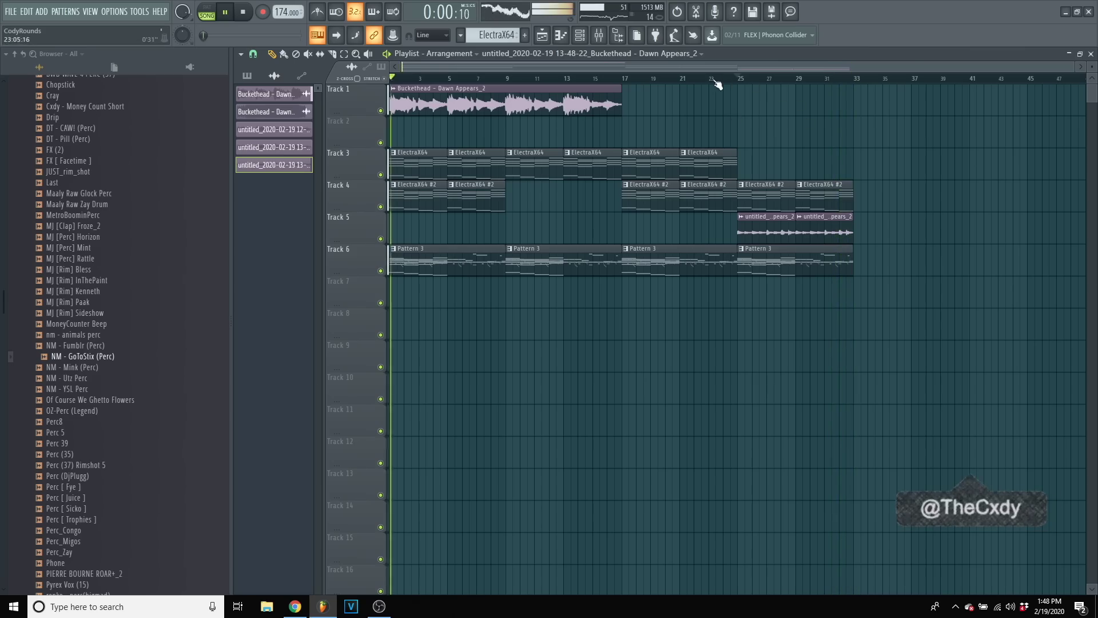
- Copy the guitar sample on track 1 to bar 33 and duplicate the four Pattern 3 clips on track 6 across bars 33 to 64
drag(703, 106, 586, 106)
drag(515, 107, 966, 107)
drag(285, 265, 287, 265)
key(ctrl+b)
ctrl+click(638, 233)
scroll(492, 75, down, 2)
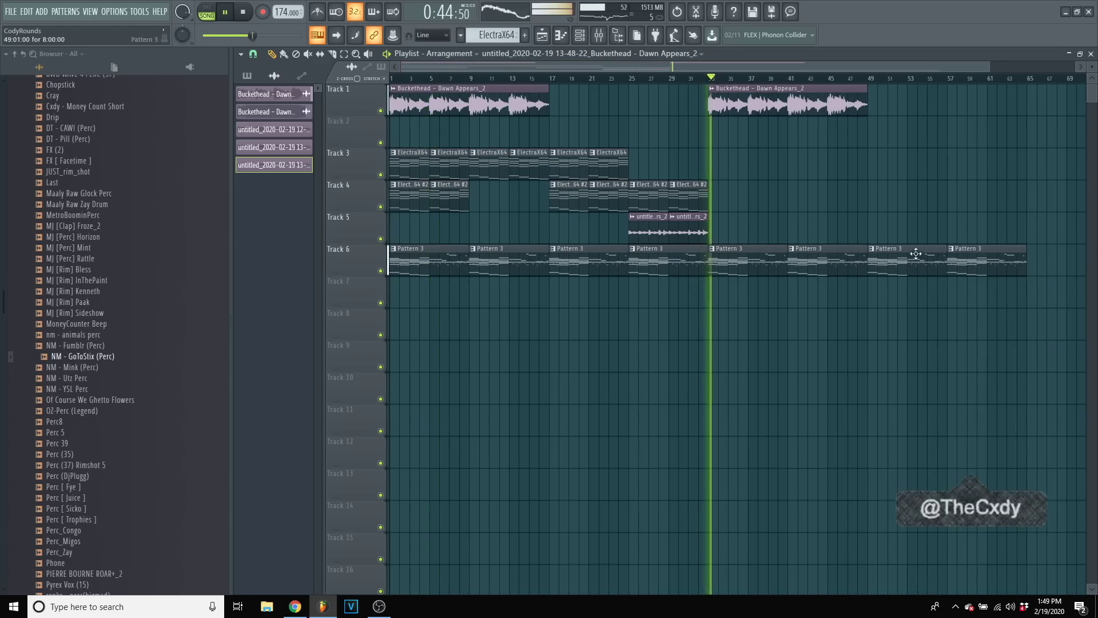
- Delete the two Pattern 3 clips from bar 49 onward on track 6 and stop playback
right_click(914, 255)
right_click(973, 254)
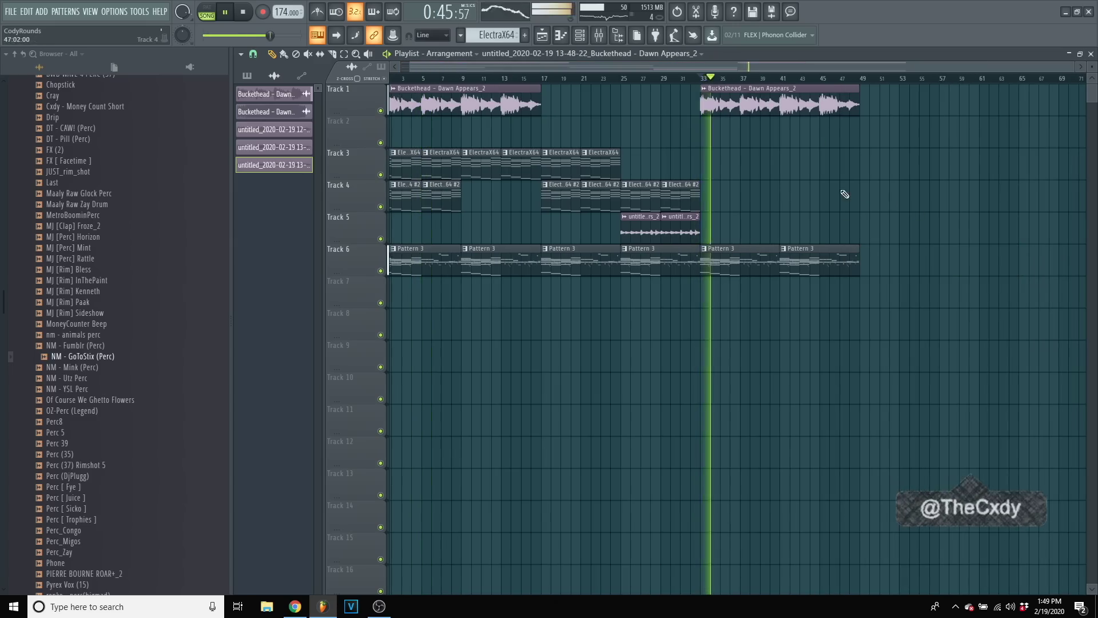
key(space)
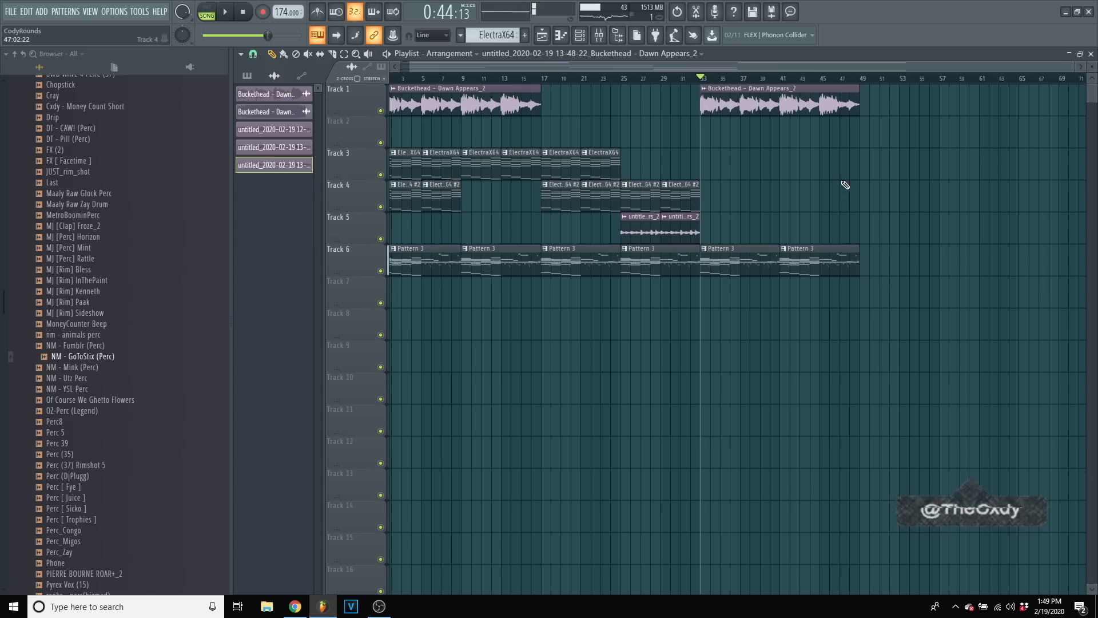